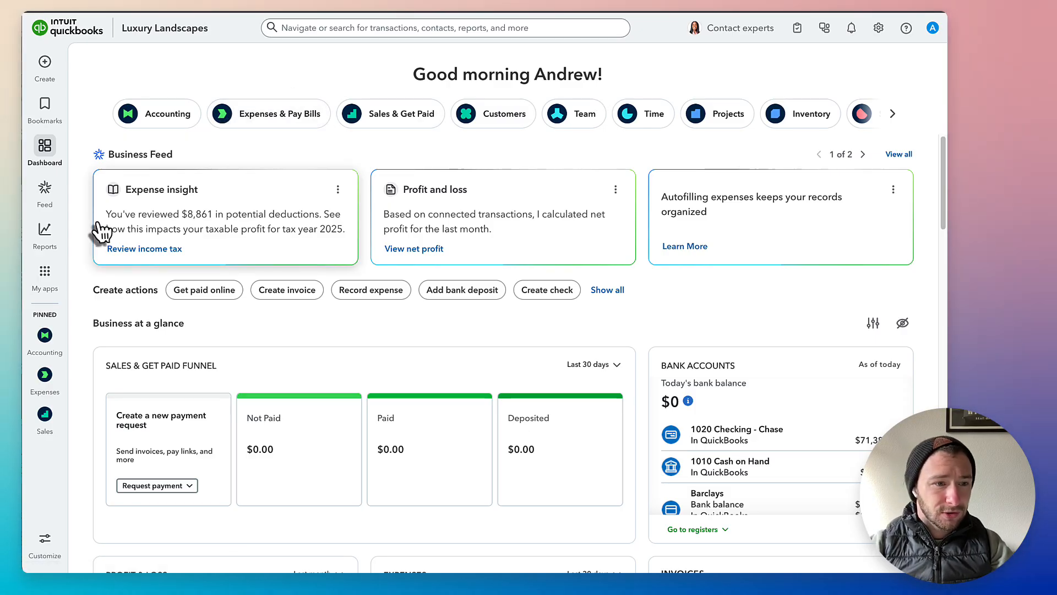
- Open the list of invoices under Sales & Get Paid
mouse_move(45, 419)
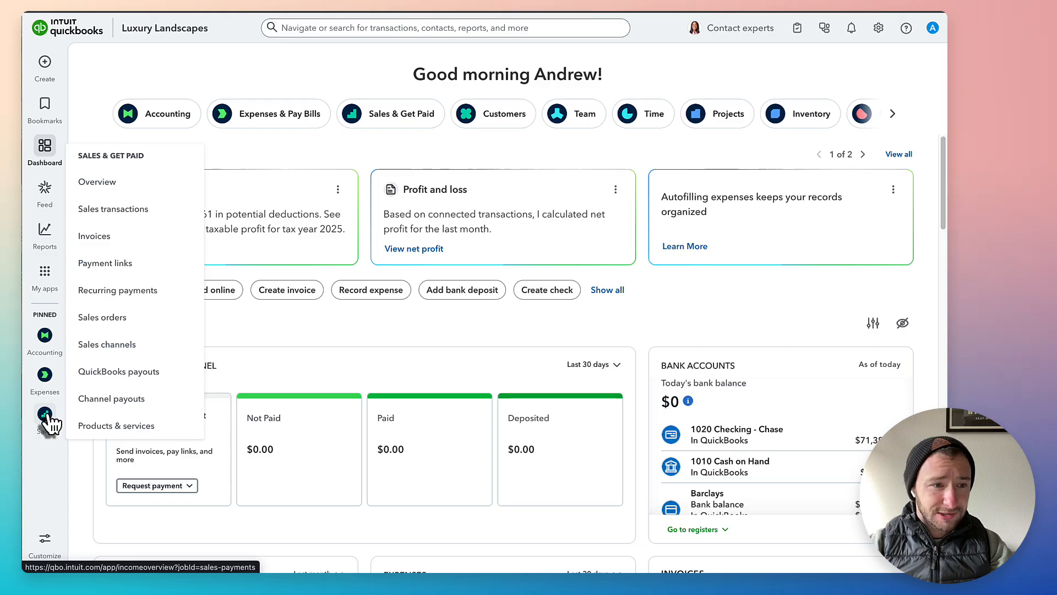
mouse_move(43, 282)
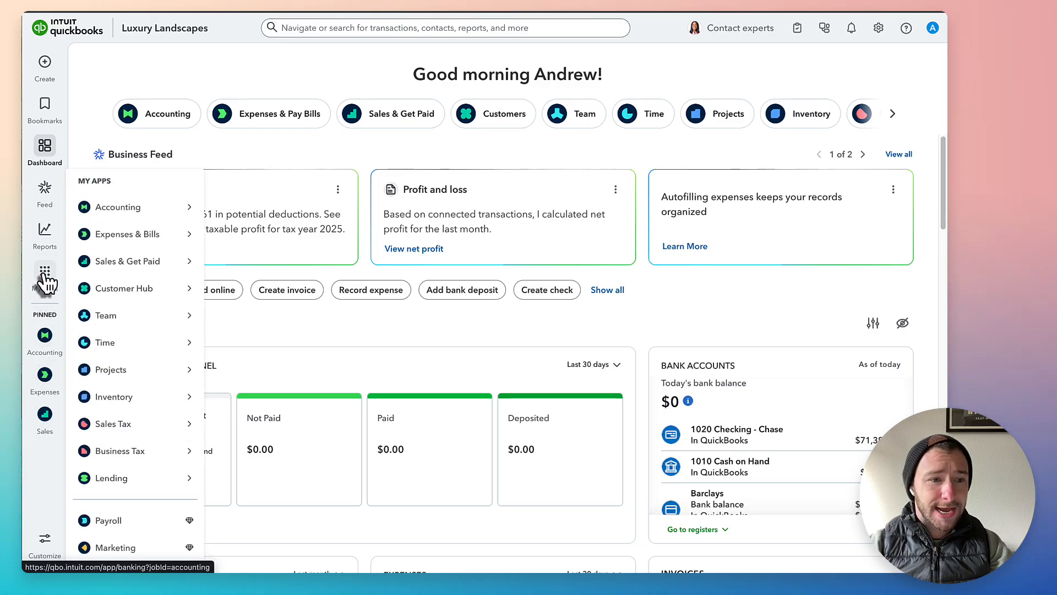
mouse_move(114, 267)
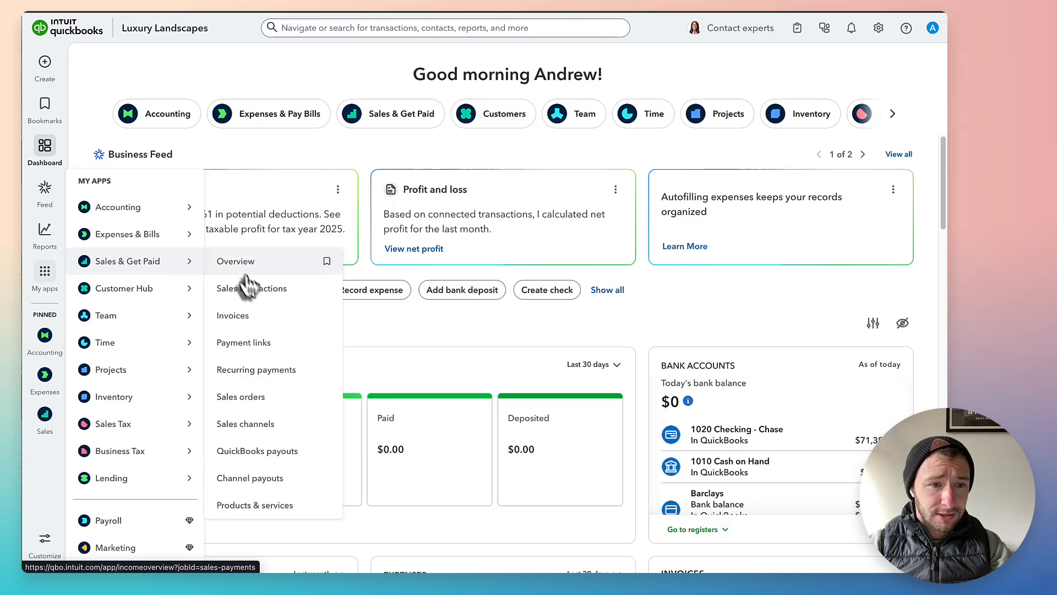
left_click(255, 323)
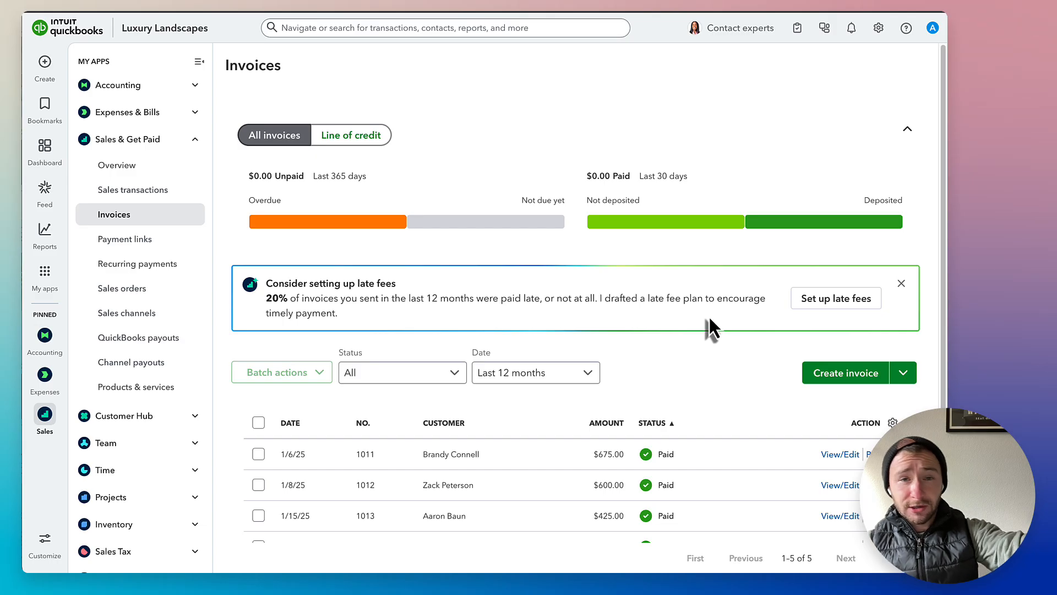
- Open the invoice payments section of the company's sales settings and start the application to accept online payments
left_click(878, 31)
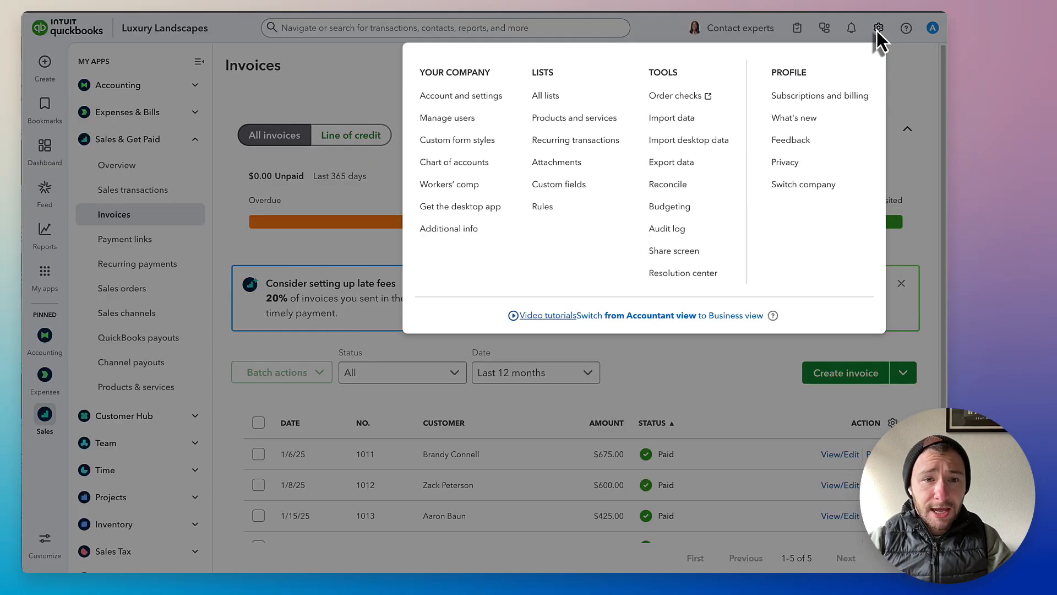
left_click(457, 100)
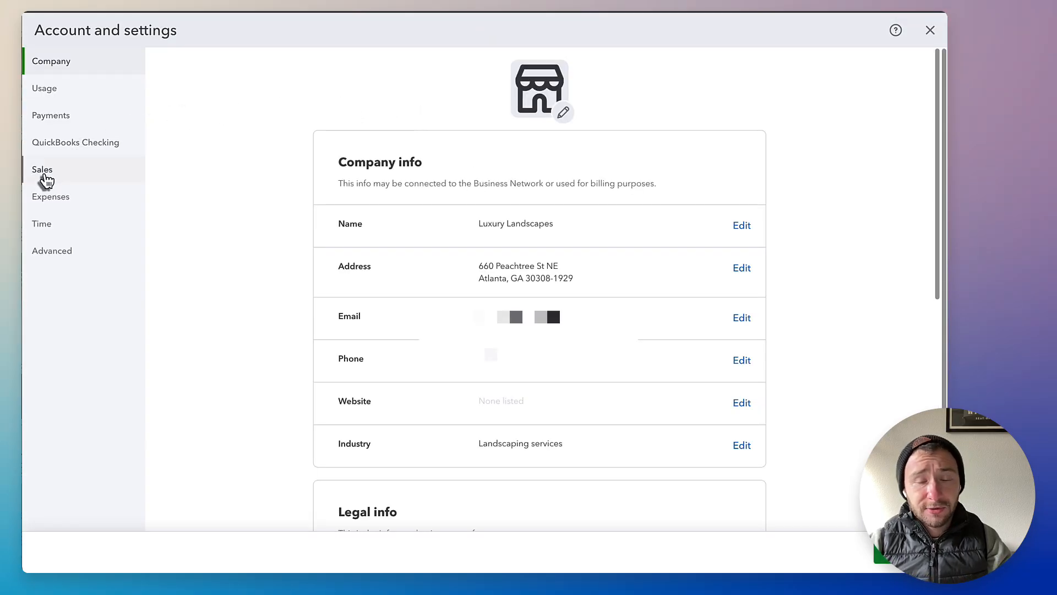
left_click(44, 174)
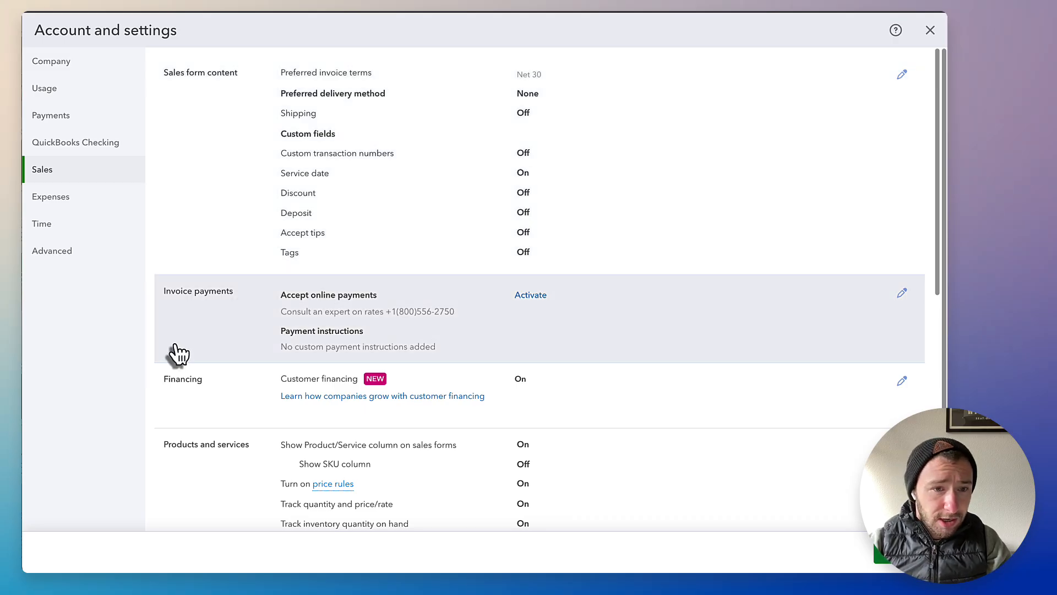
left_click(902, 293)
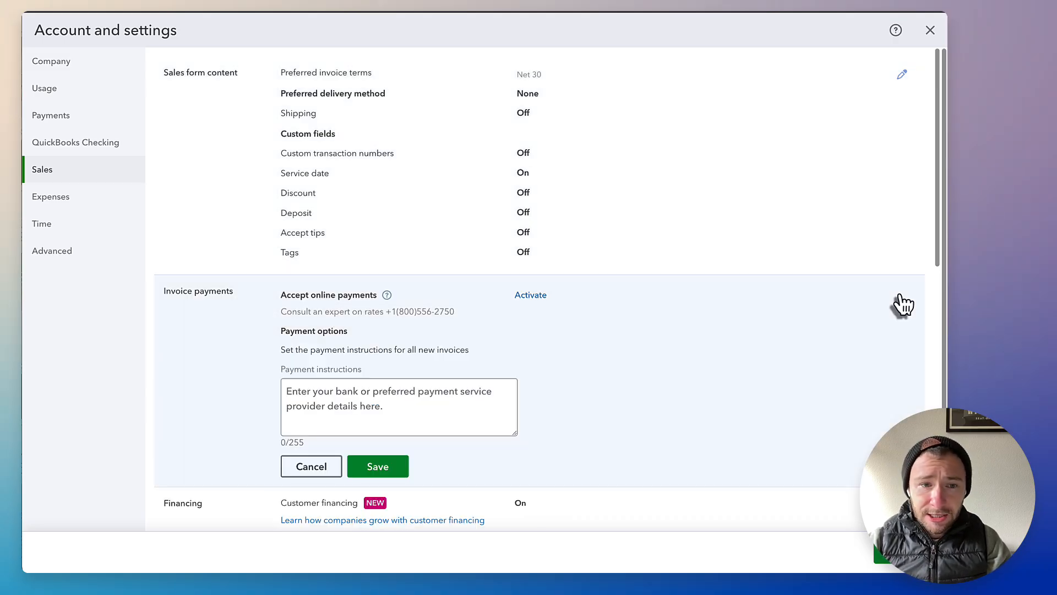
left_click(541, 298)
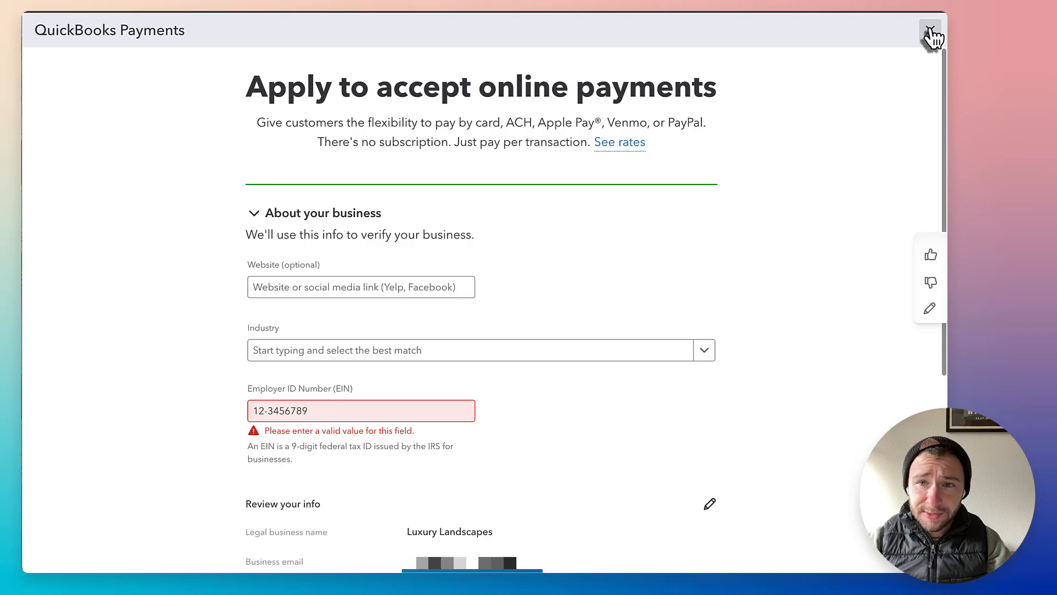
- Close the online payments application, review the payment instructions field, and leave the account settings without saving
left_click(931, 31)
left_click(373, 362)
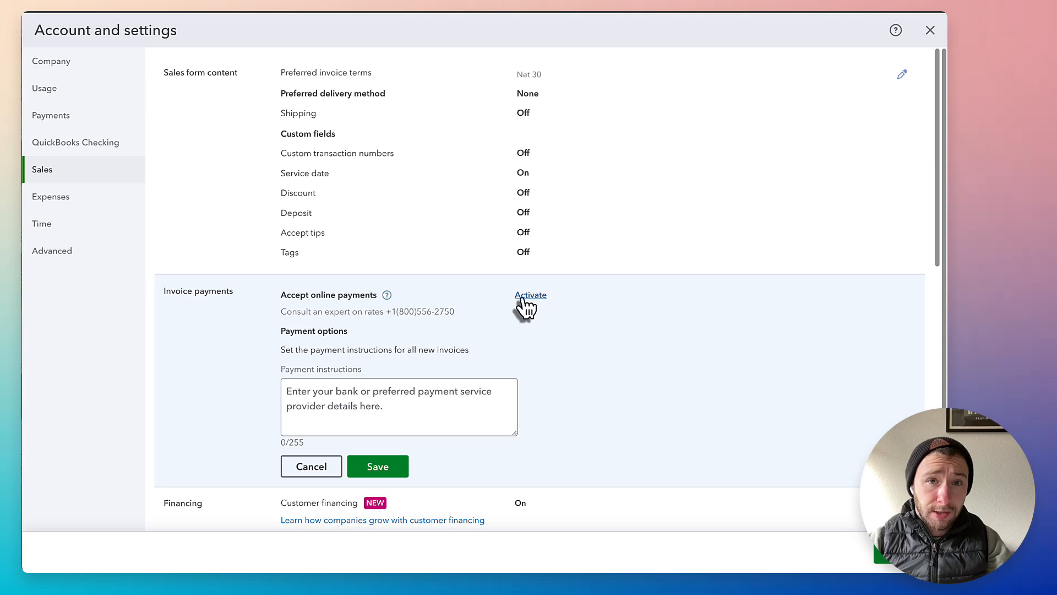
left_click(285, 430)
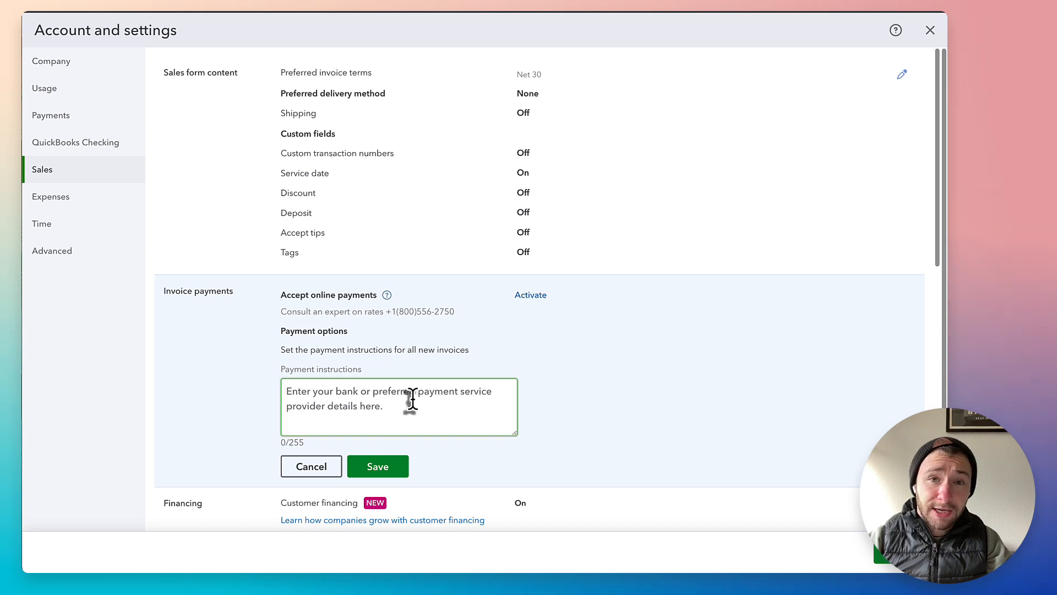
left_click(387, 470)
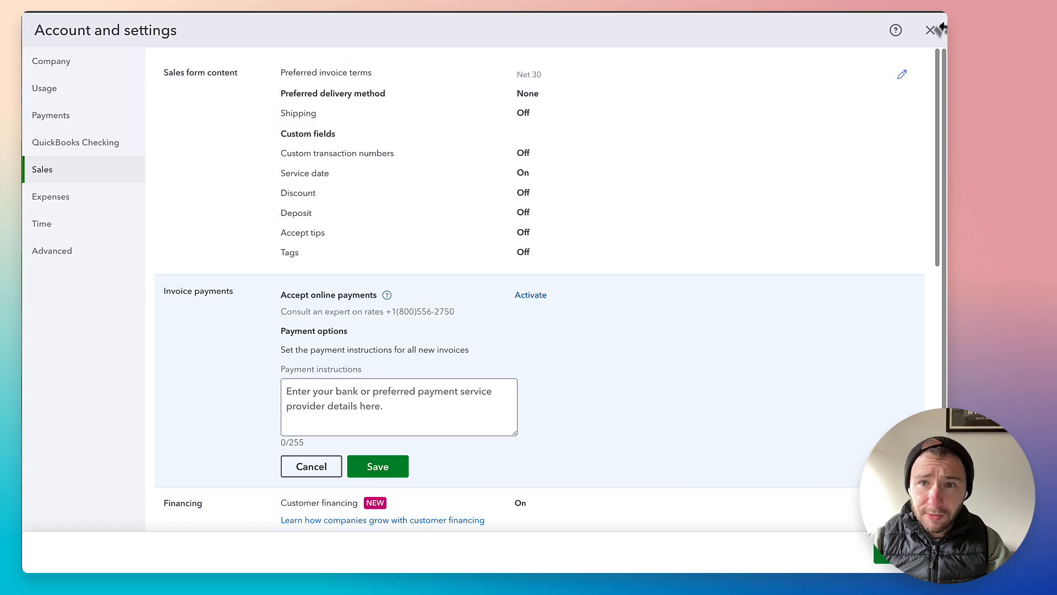
left_click(931, 31)
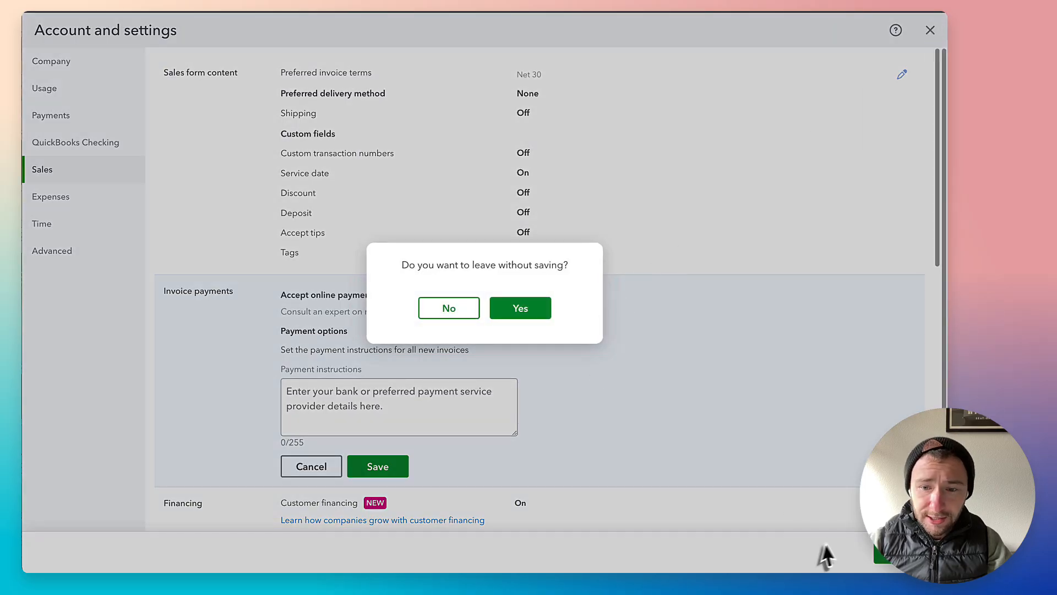
left_click(521, 309)
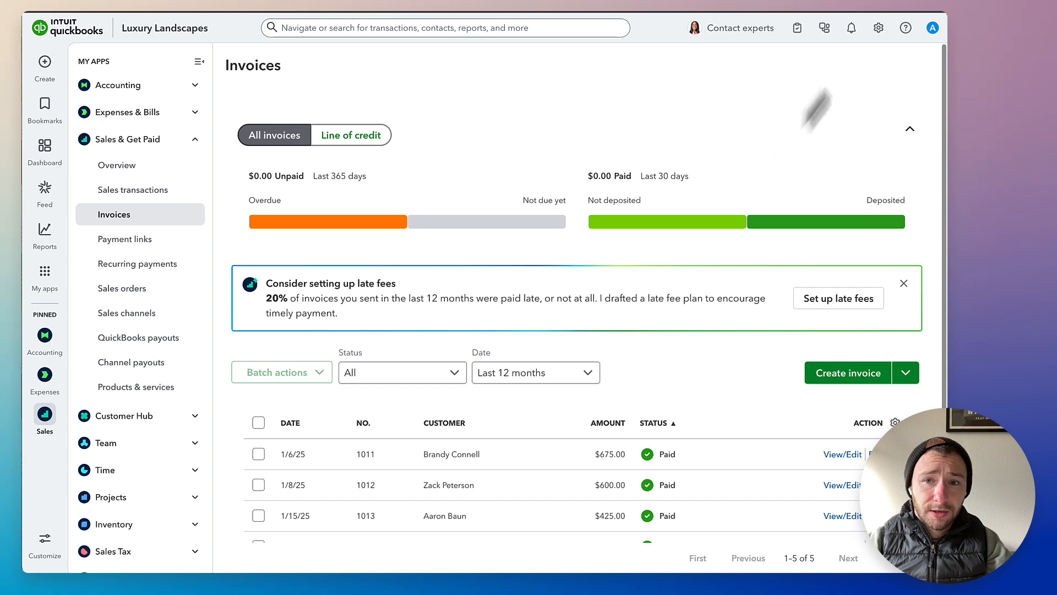
- Create a new invoice style from the custom form styles list
left_click(879, 29)
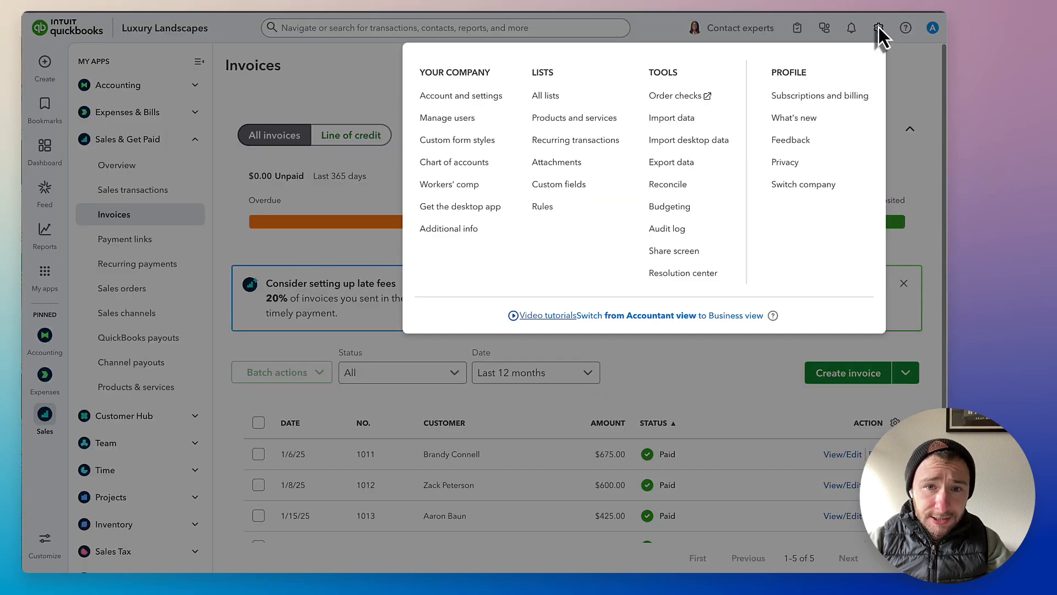
left_click(449, 144)
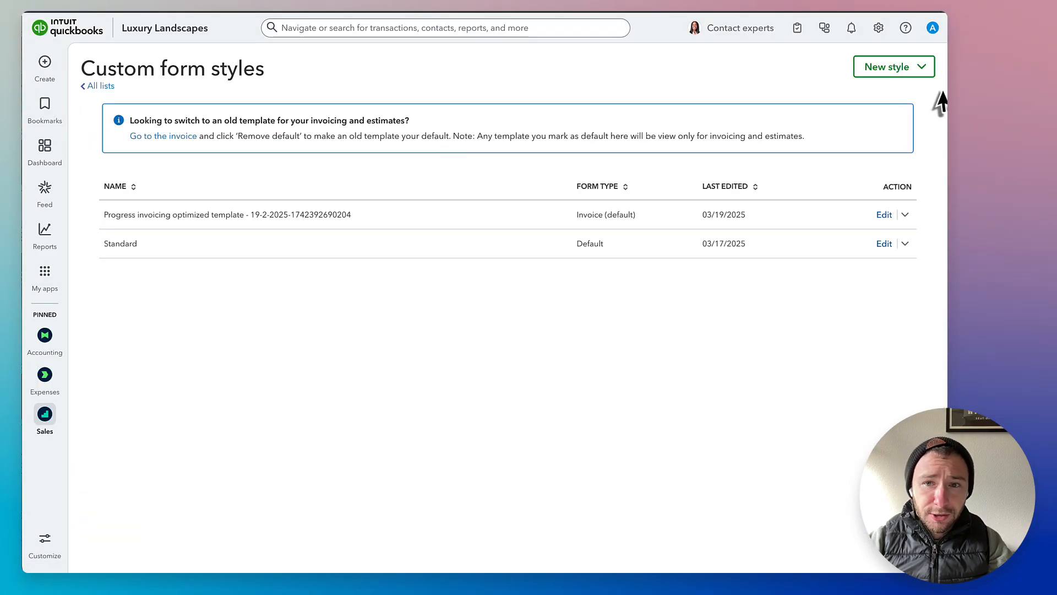
left_click(923, 67)
left_click(919, 96)
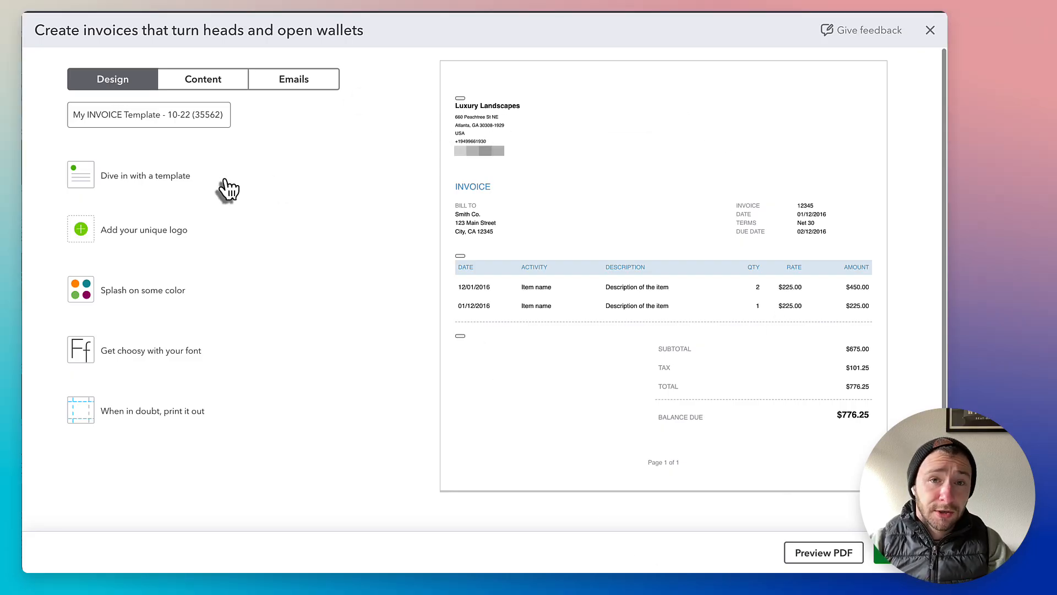
- Compare the Airy classic, Modern, Fresh and Bold invoice templates, and apply the Friendly template
left_click(157, 179)
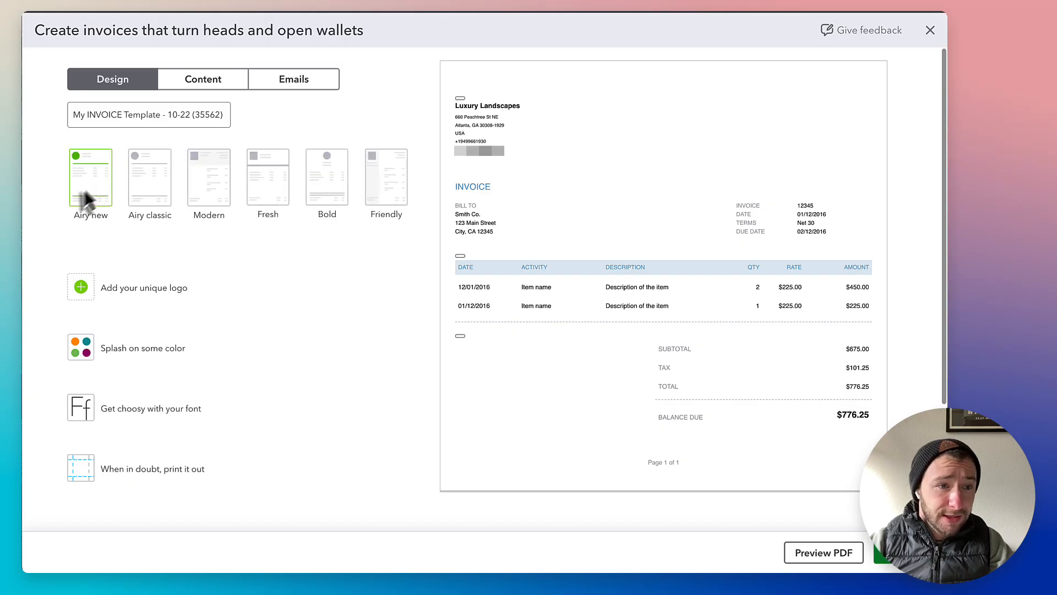
left_click(145, 180)
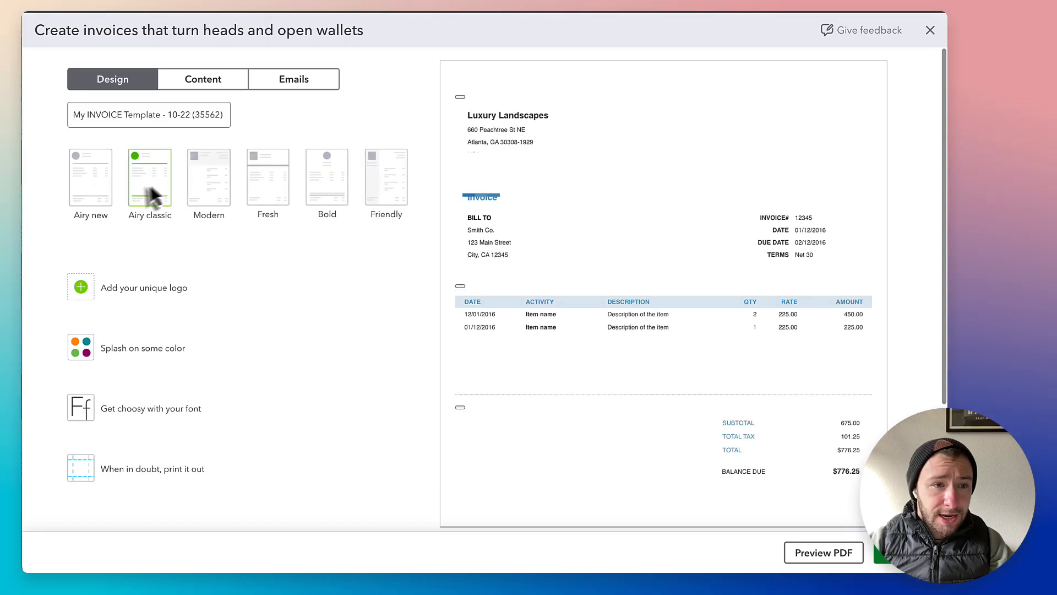
left_click(223, 185)
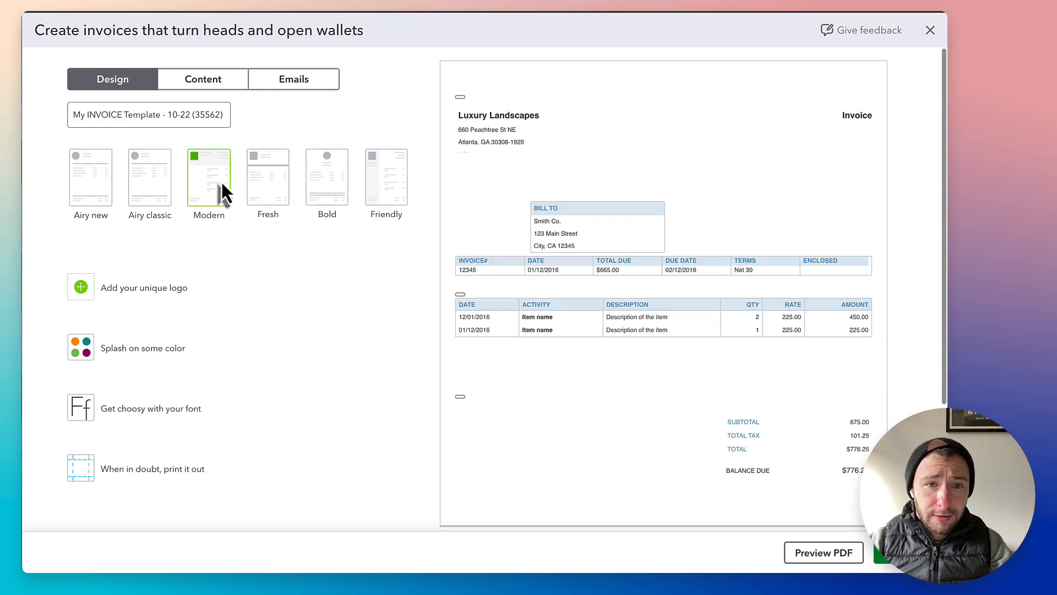
left_click(282, 184)
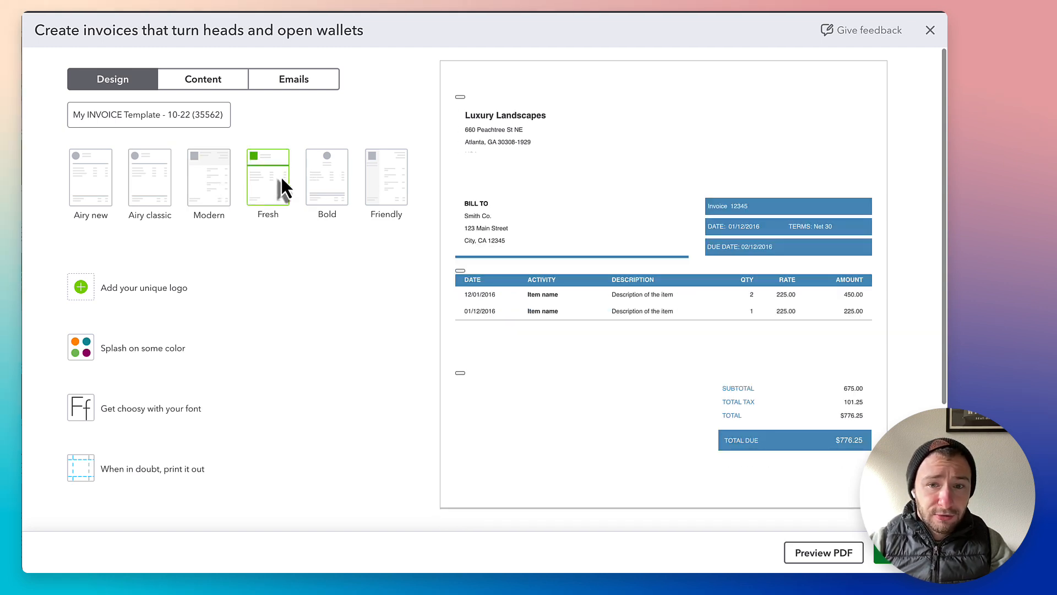
left_click(321, 169)
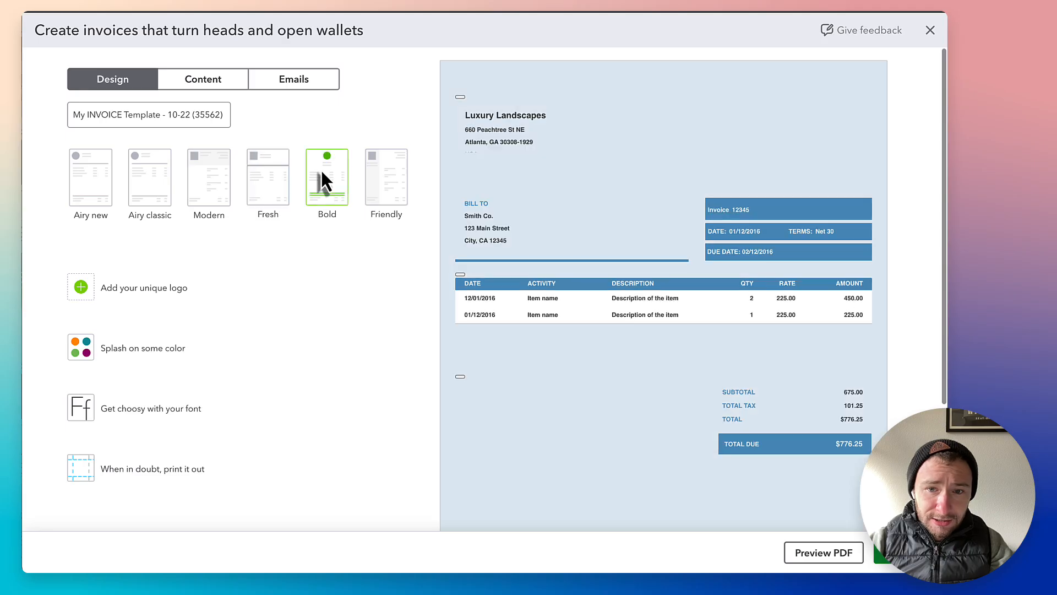
left_click(392, 176)
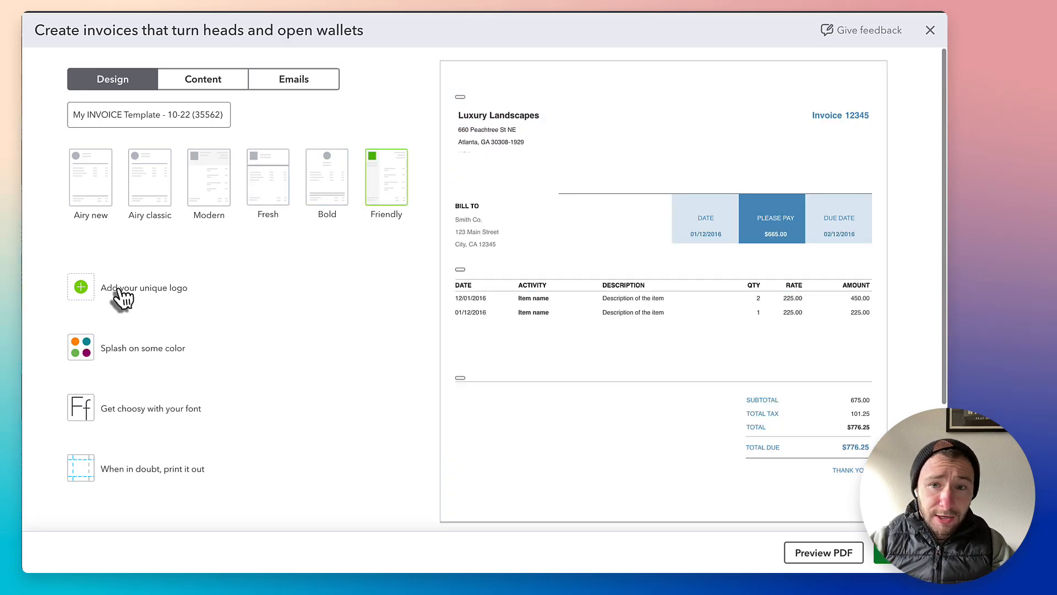
- Show the invoice's logo option and set the template's accent colour to purple #950069
left_click(81, 287)
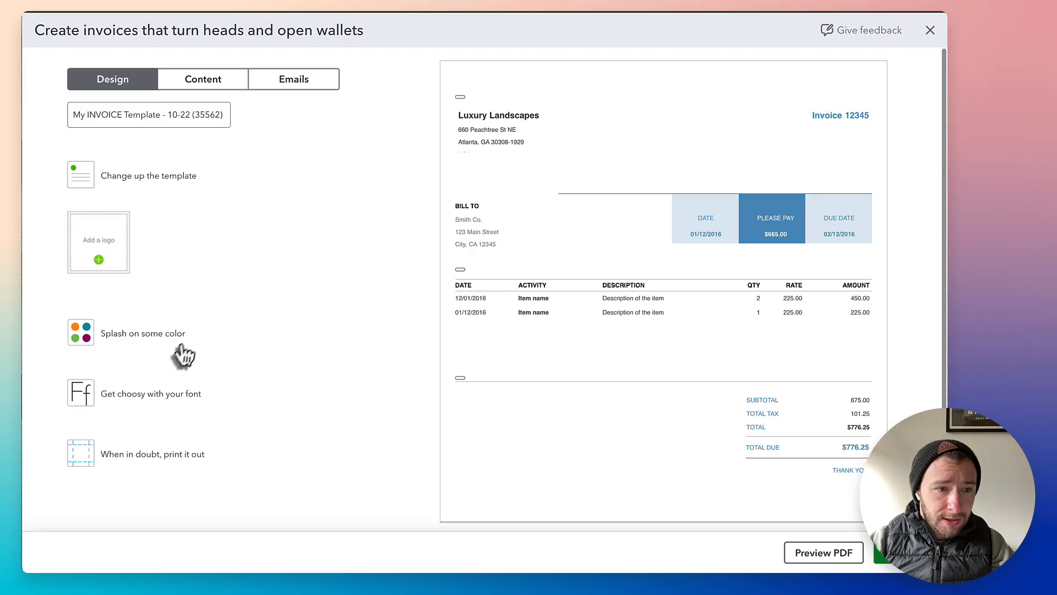
left_click(162, 337)
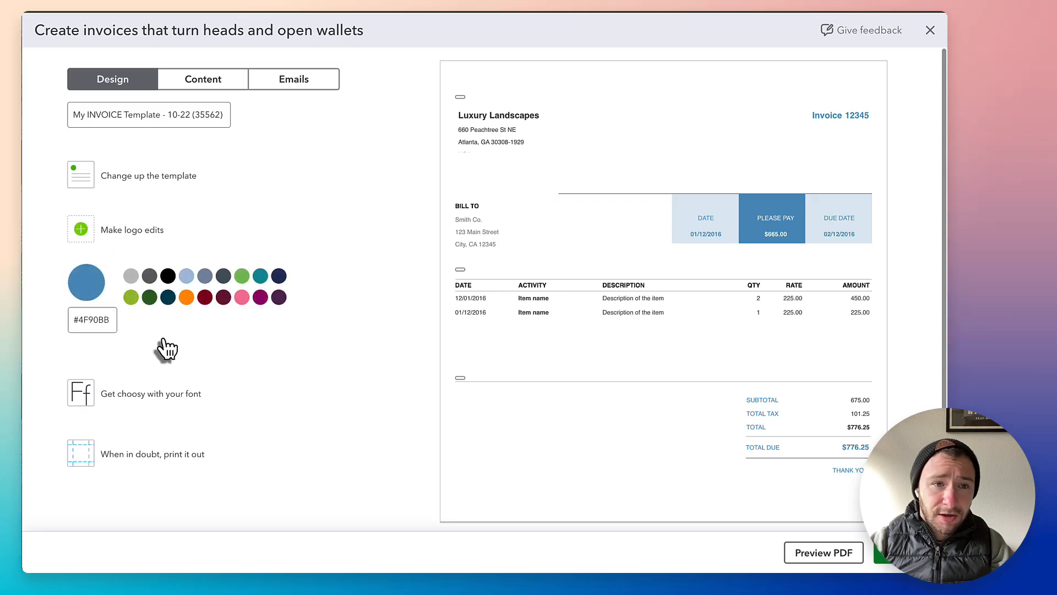
left_click(260, 298)
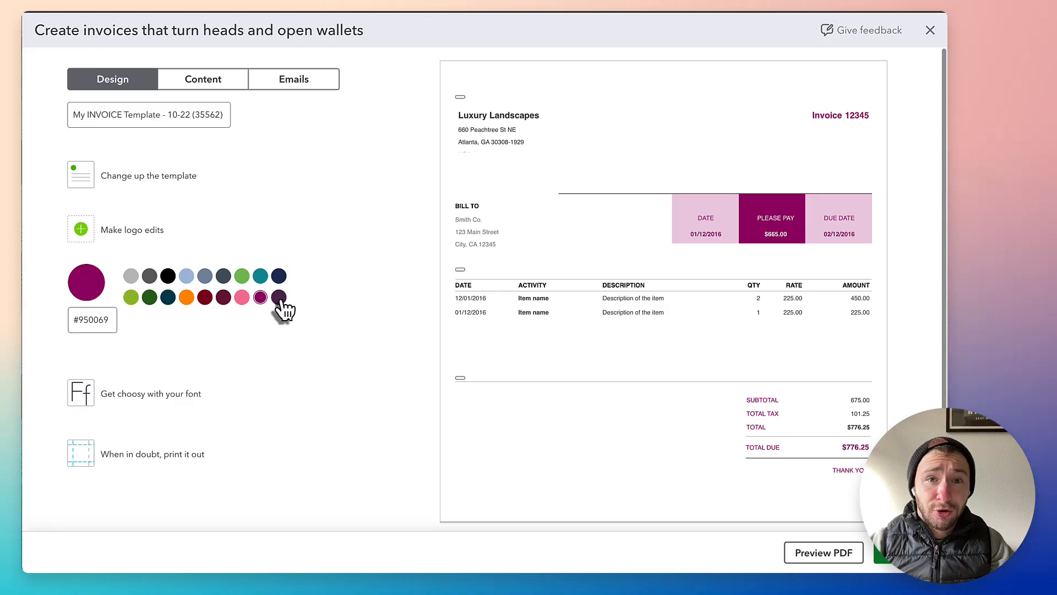
- Try the Arial Unicode MS, Courier and Helvetica fonts on the invoice, and set the font to Times New Roman
left_click(196, 394)
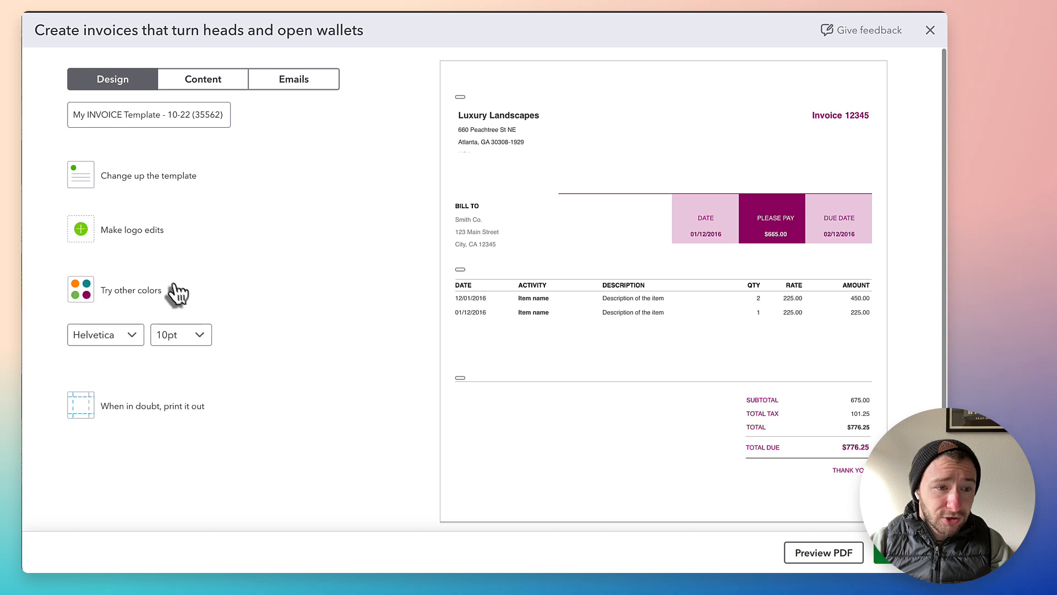
left_click(128, 338)
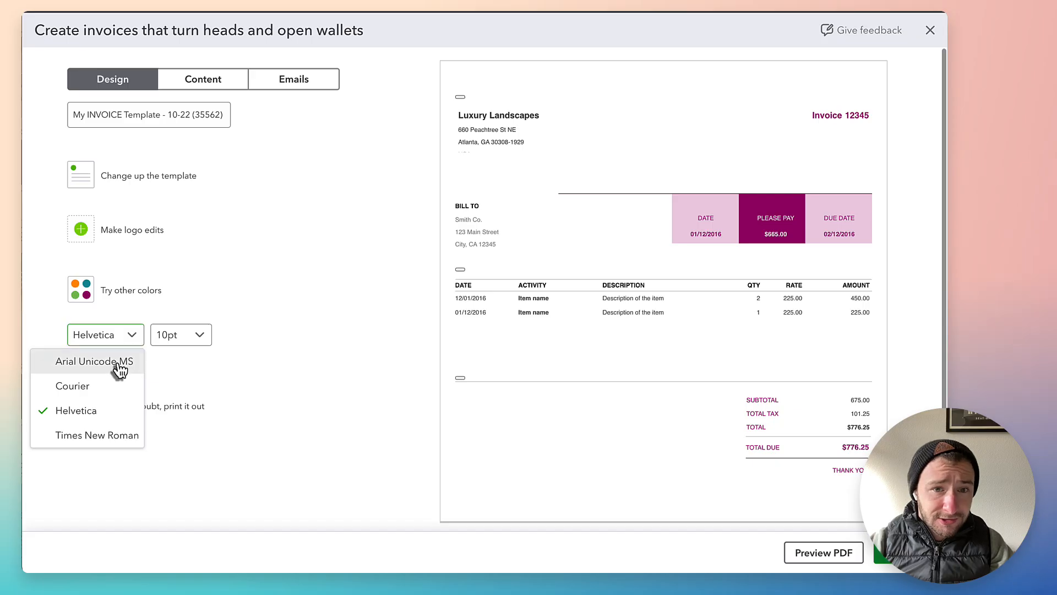
left_click(117, 365)
left_click(114, 342)
left_click(106, 387)
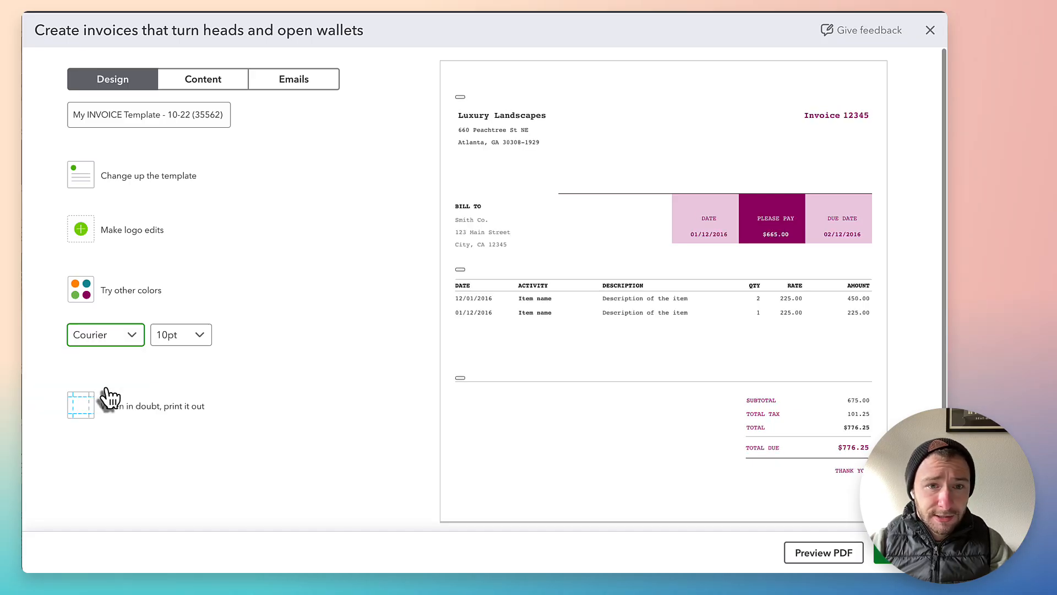
left_click(106, 338)
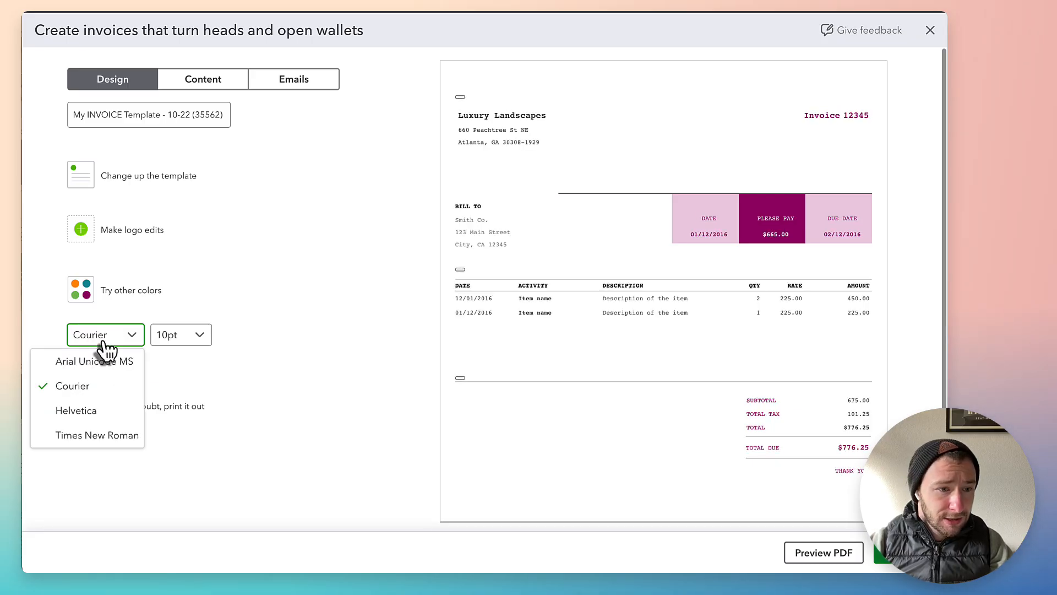
left_click(83, 412)
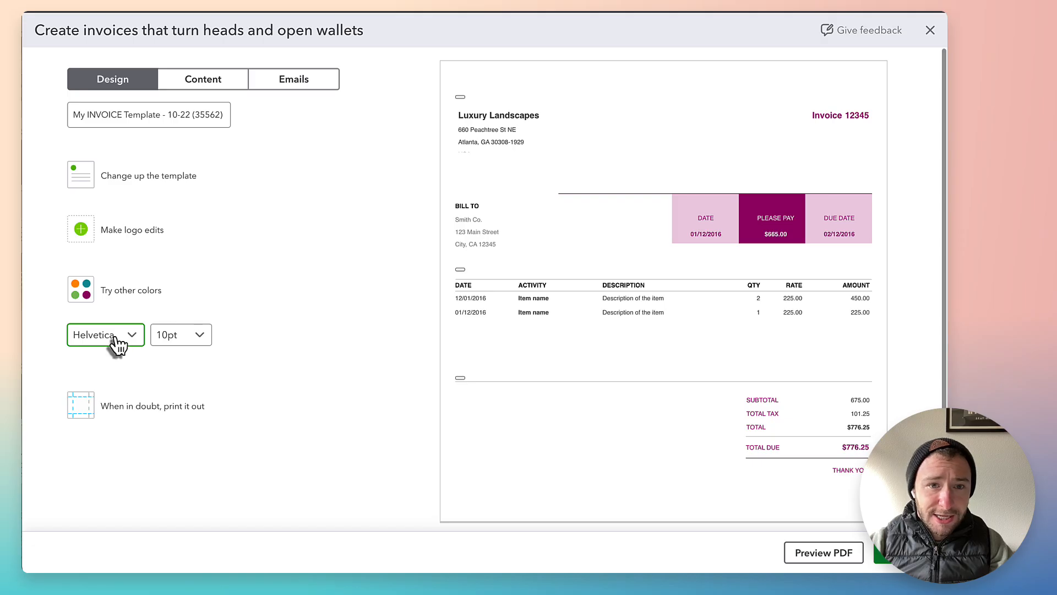
left_click(113, 340)
left_click(108, 435)
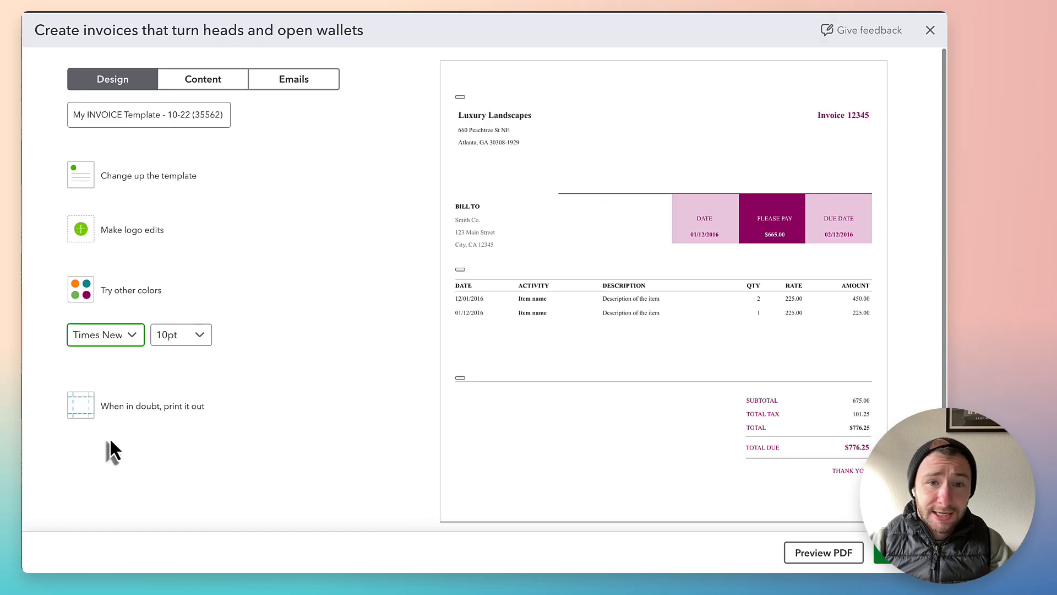
- Try an 8pt font size on the invoice and set it back to 10pt
left_click(200, 338)
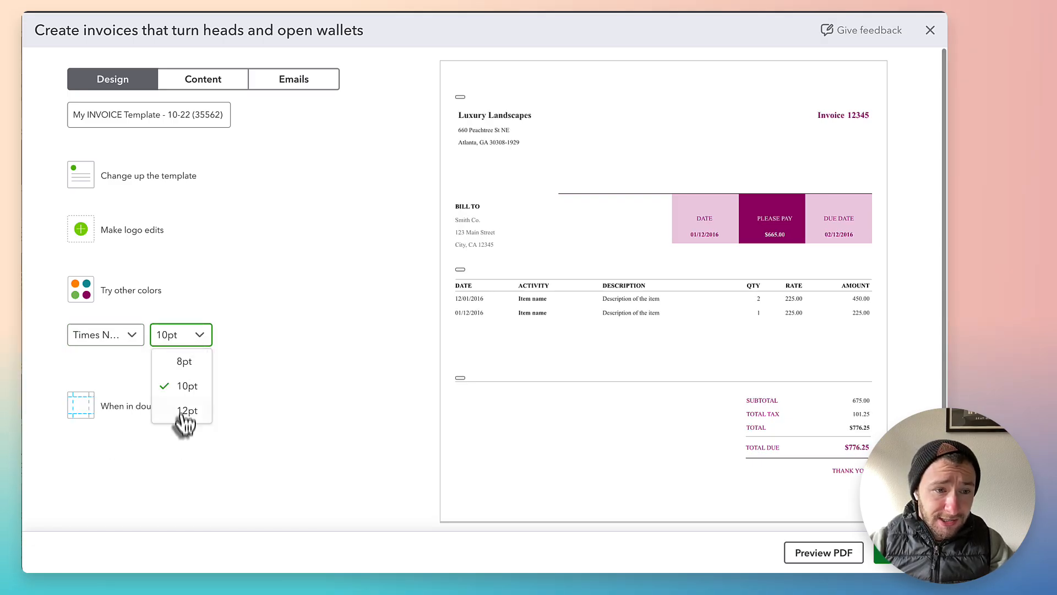
left_click(193, 363)
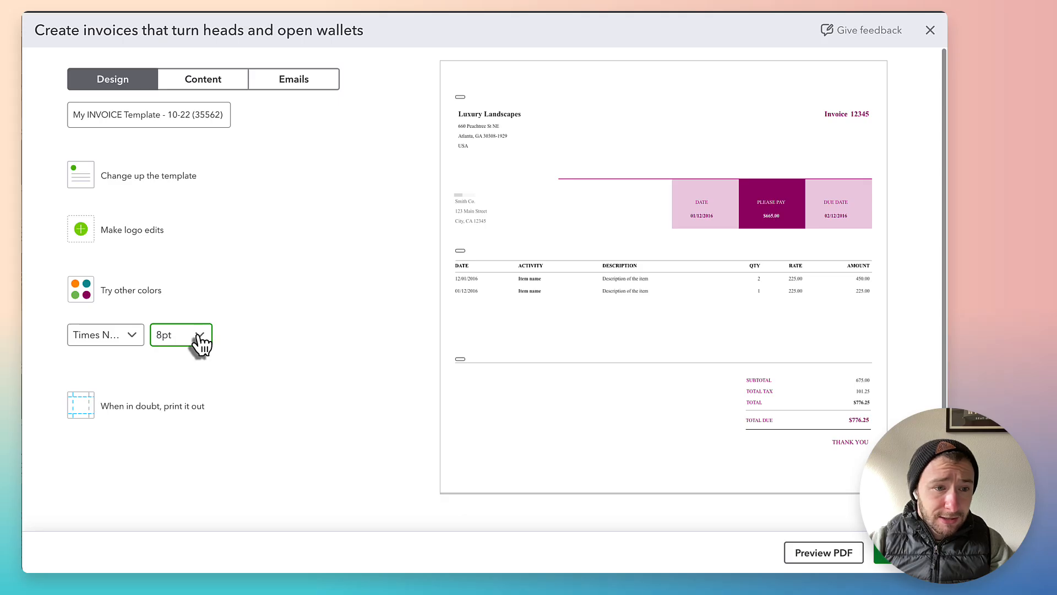
left_click(199, 337)
left_click(188, 385)
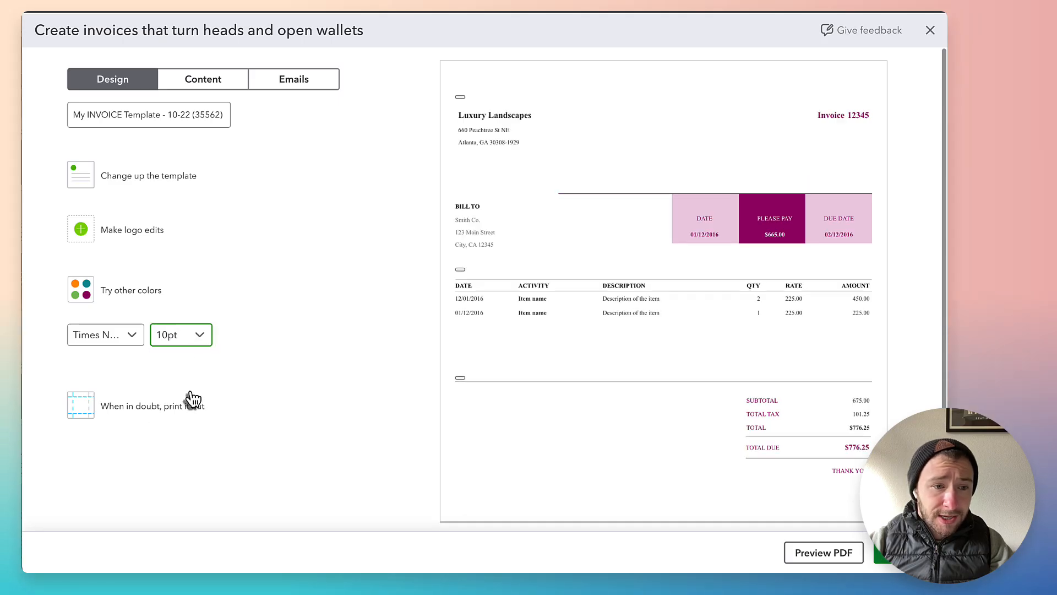
- Try a 12pt font size and the letterhead paper option on the invoice, and reset the page margins
left_click(190, 337)
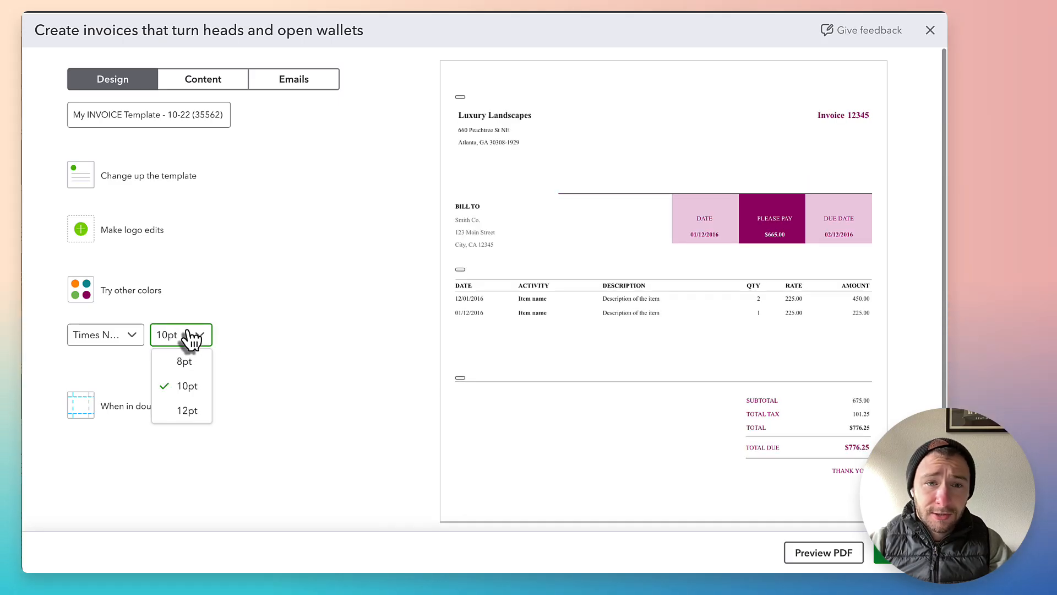
left_click(186, 410)
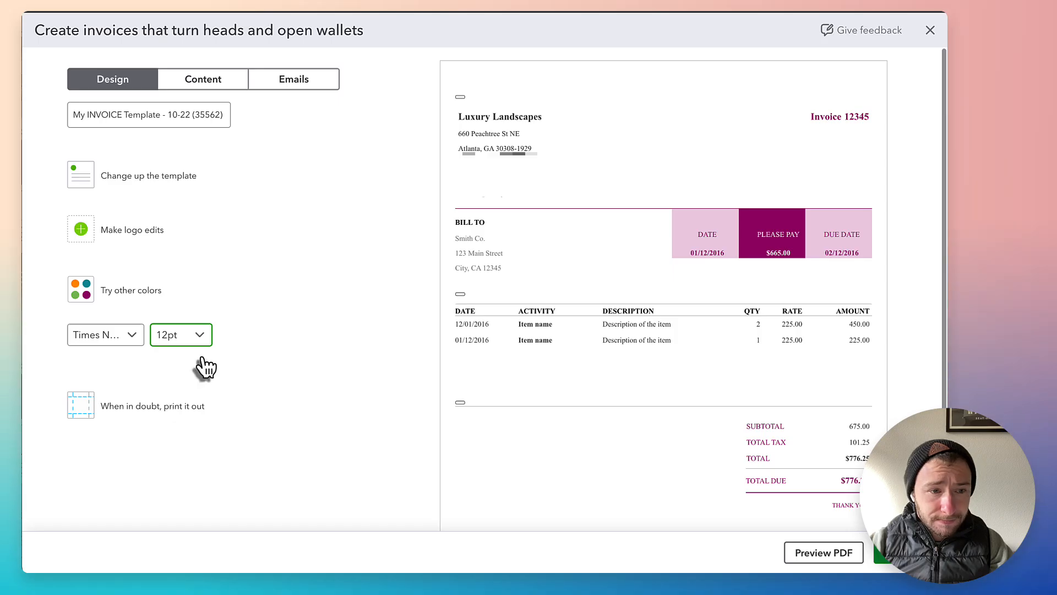
left_click(81, 416)
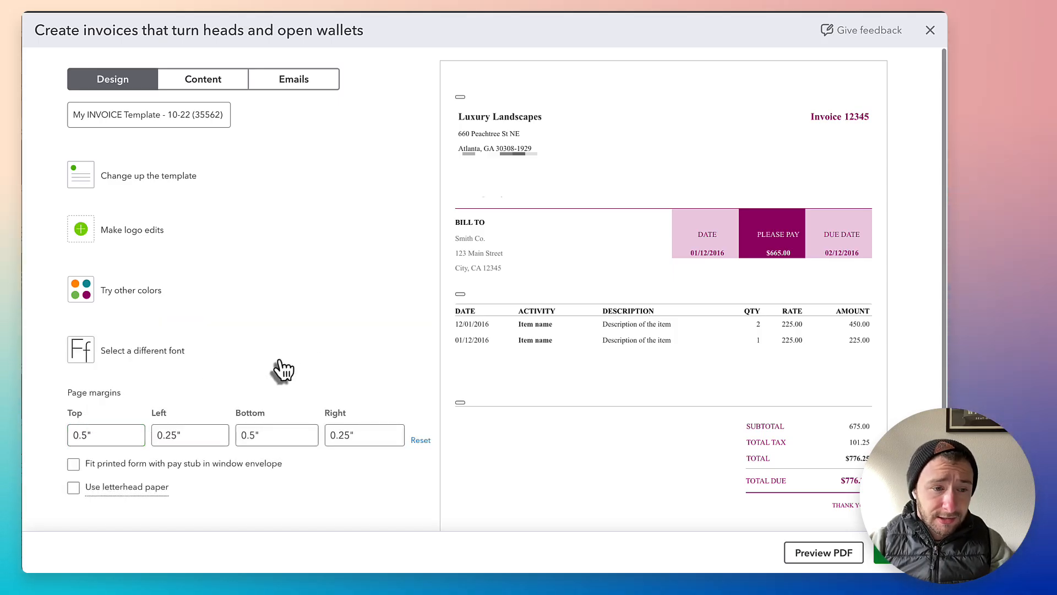
scroll(280, 370, "down", 2)
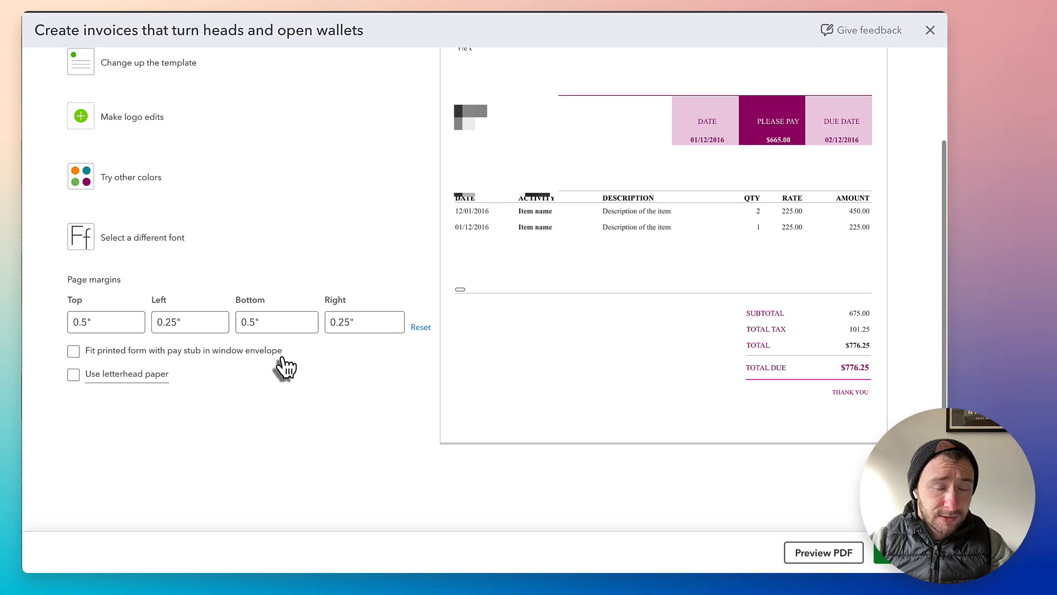
left_click(378, 328)
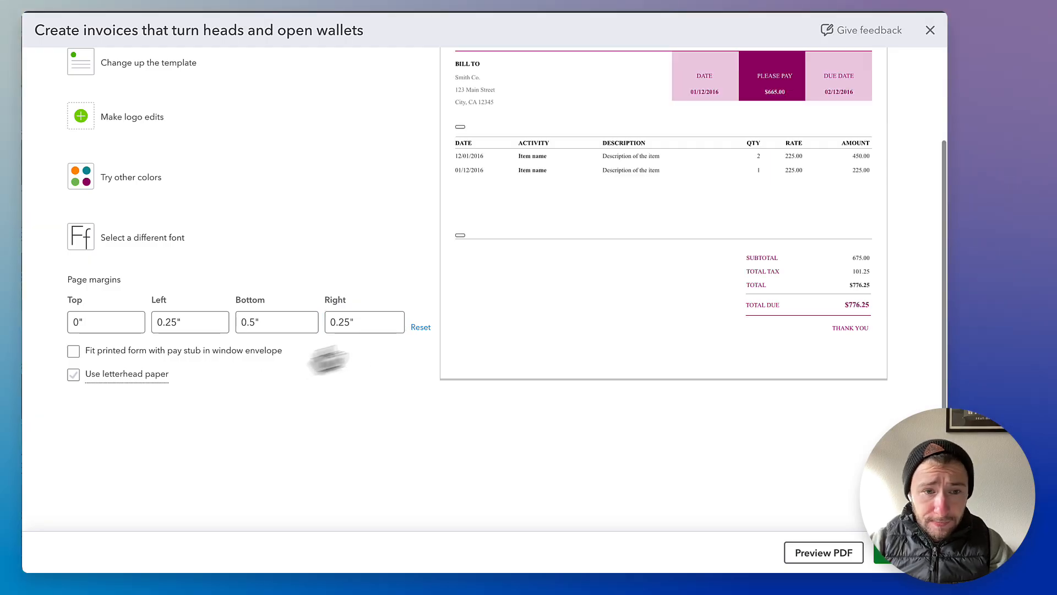
left_click(421, 327)
scroll(221, 264, "up", 3)
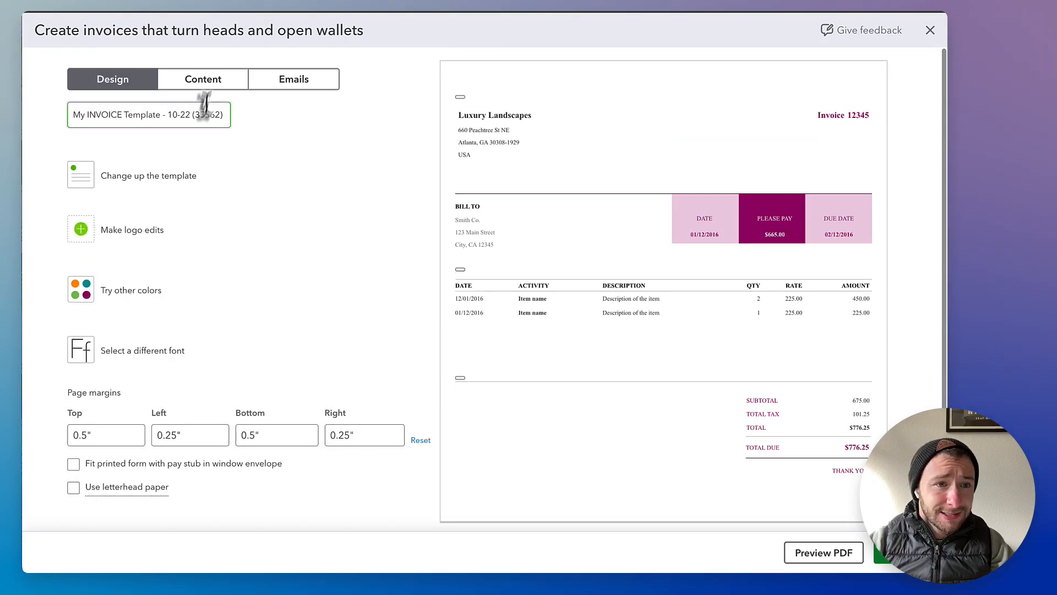
- Open the invoice's header content for editing and review the business name, phone and email fields
left_click(214, 83)
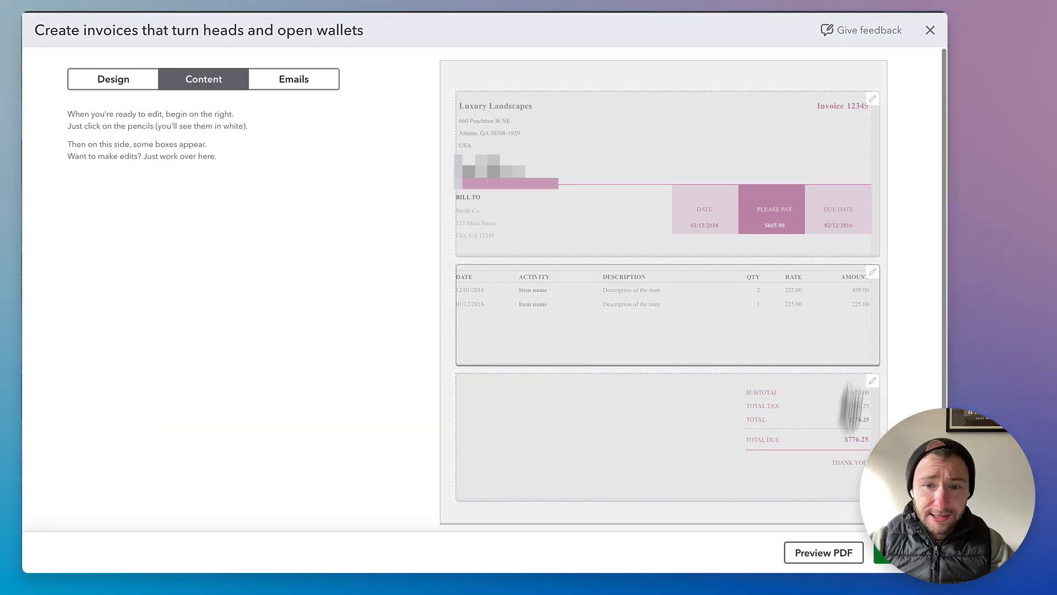
left_click(875, 101)
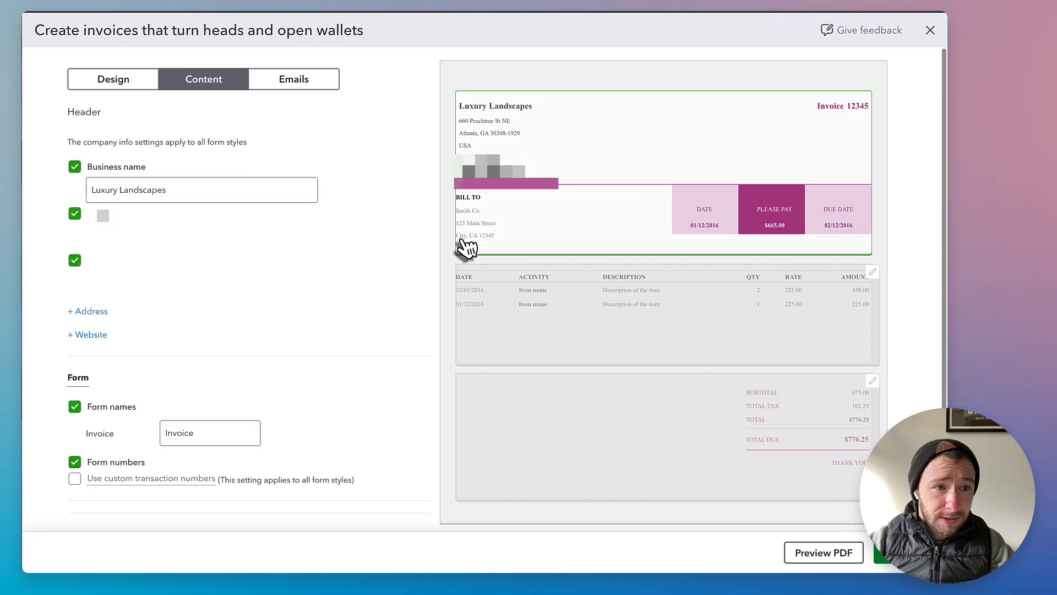
left_click(185, 195)
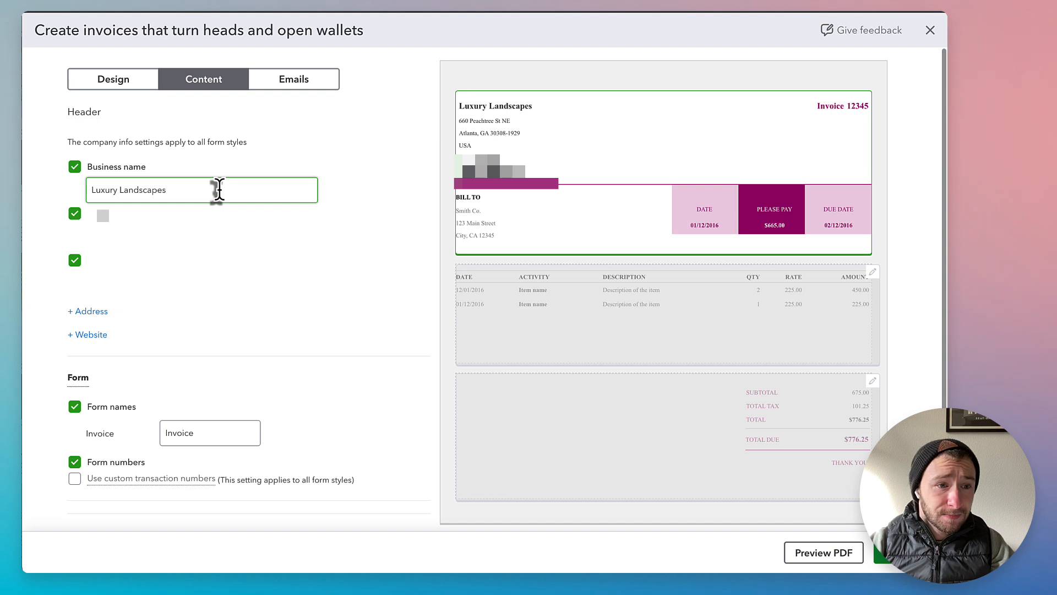
left_click(265, 236)
left_click(255, 279)
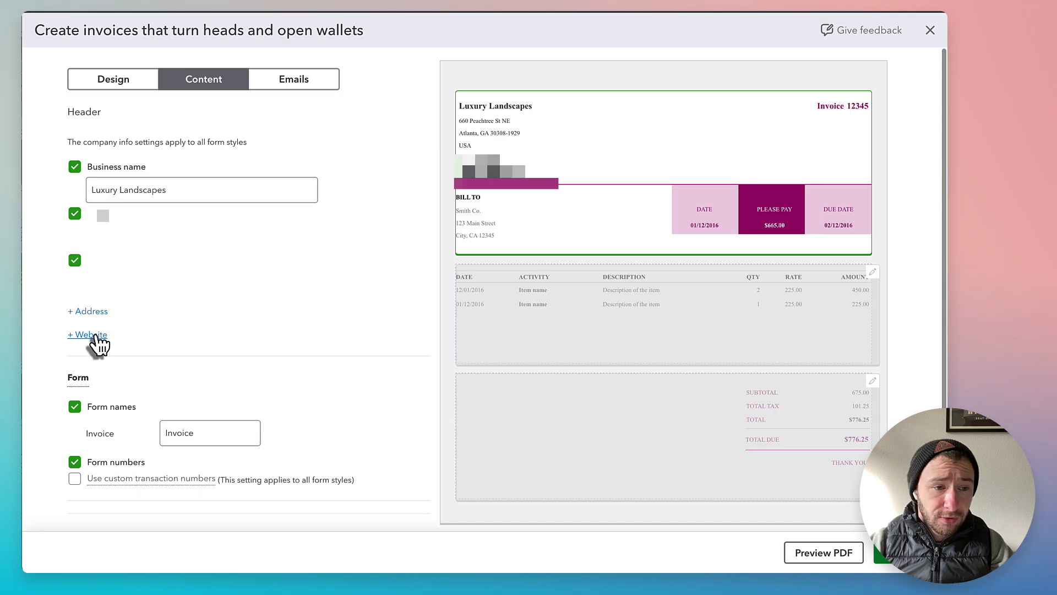
- Review the form name in the header's form settings and turn off form numbers
scroll(165, 339, "down", 3)
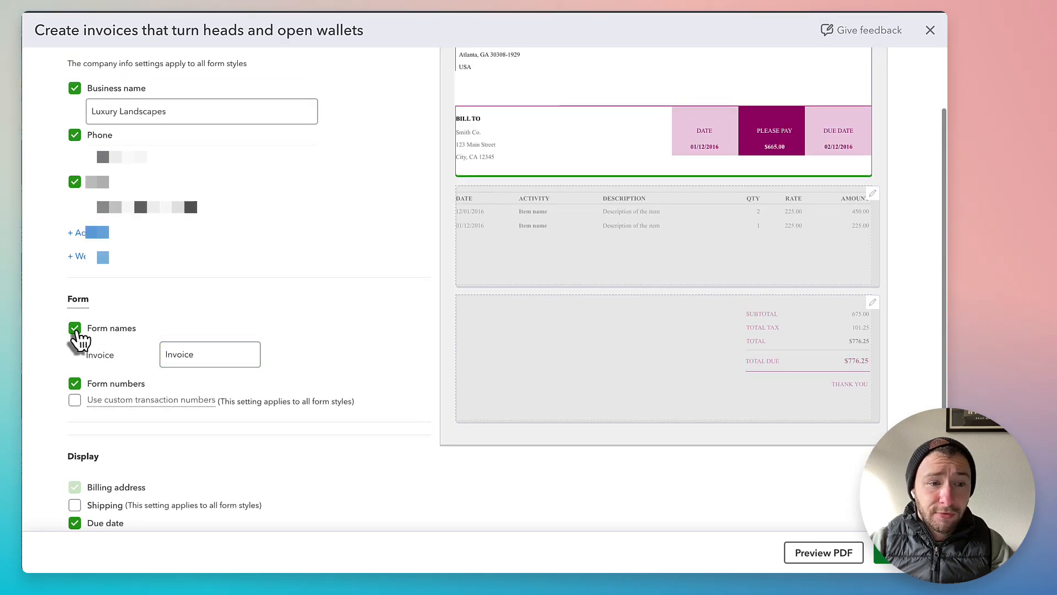
left_click(226, 355)
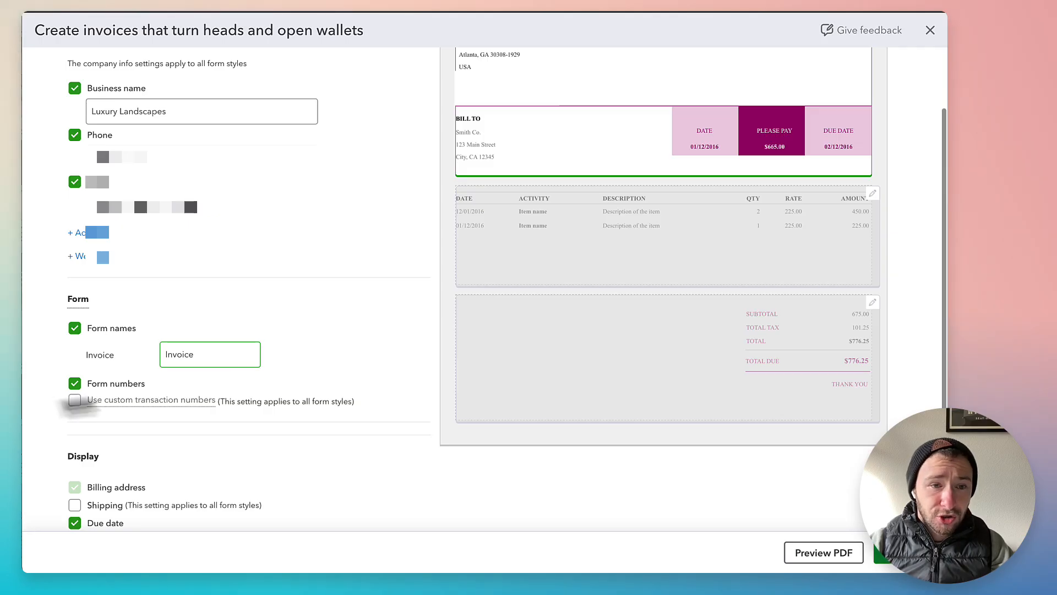
left_click(76, 384)
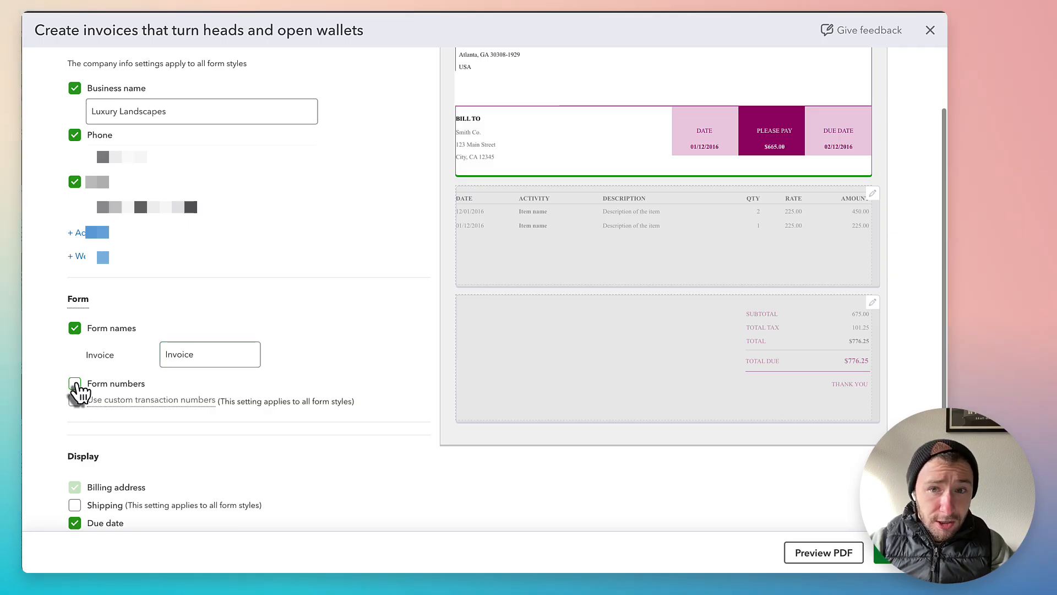
- Go to custom field management and start a custom field named Sale Rep with the Text and number data type
scroll(148, 424, "down", 2)
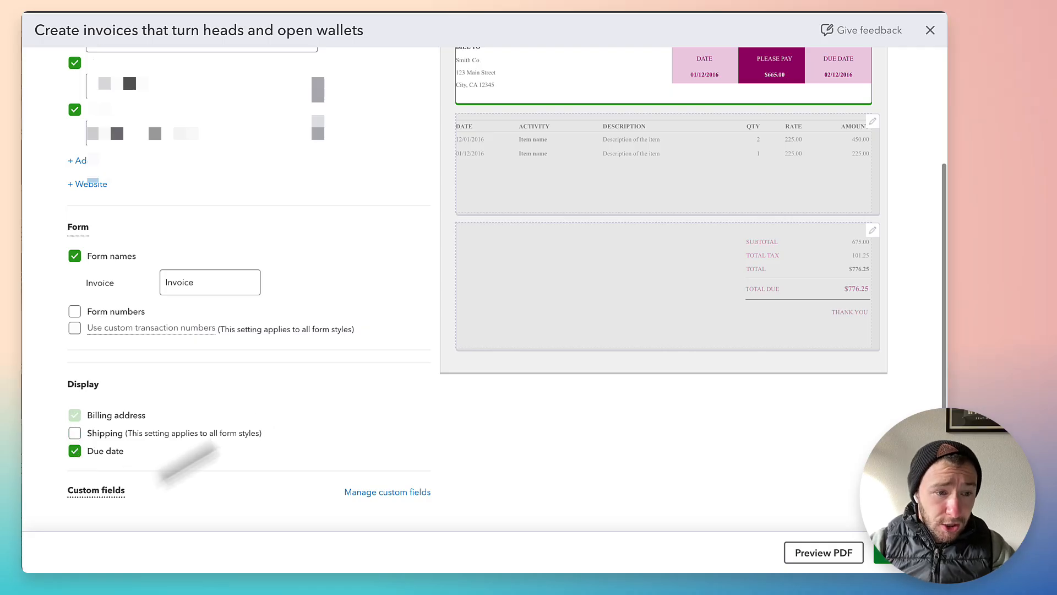
left_click(385, 494)
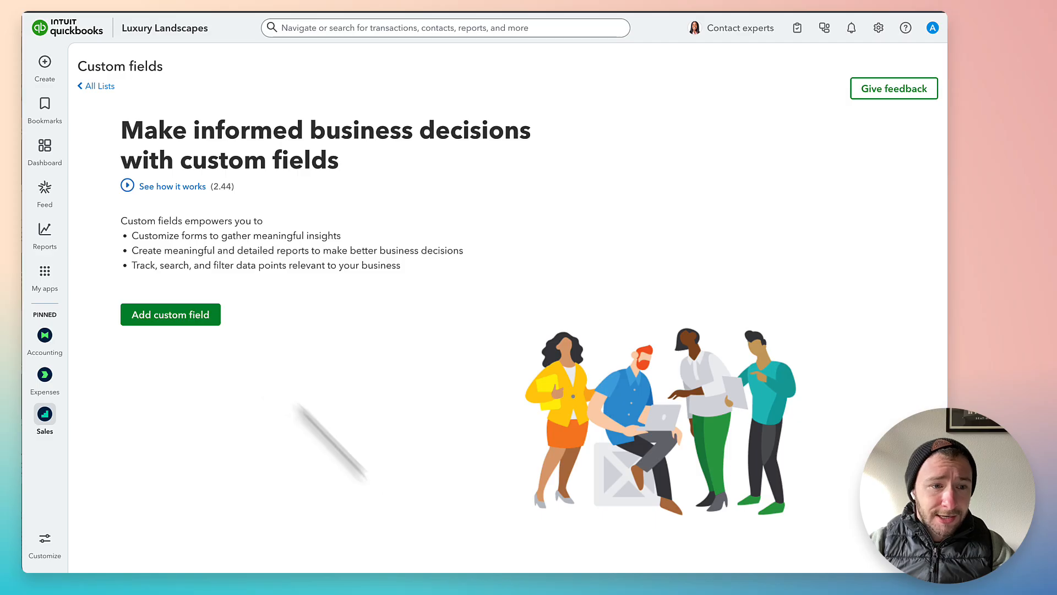
left_click(149, 317)
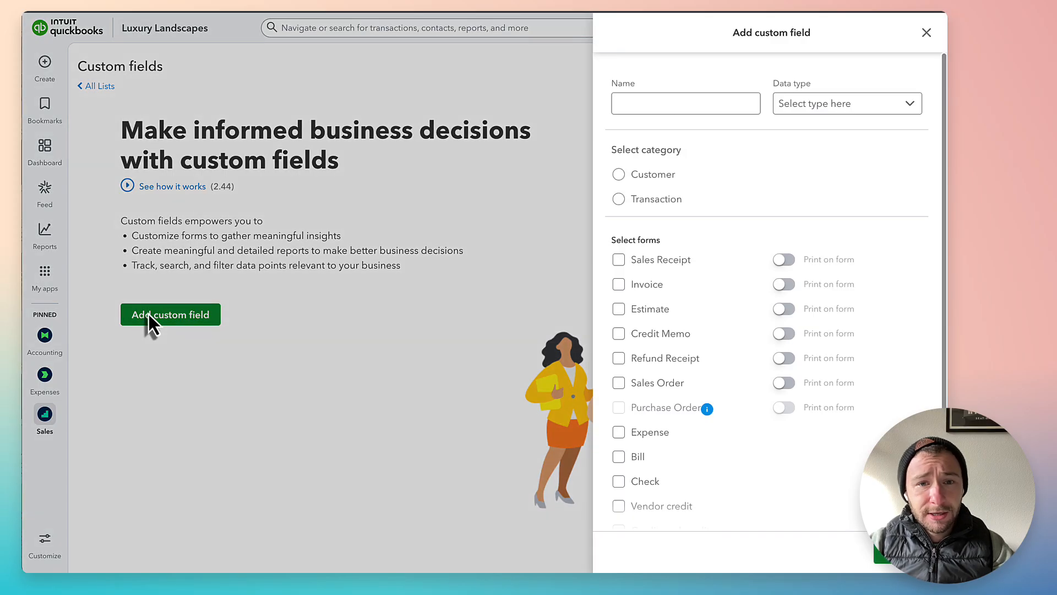
left_click(620, 103)
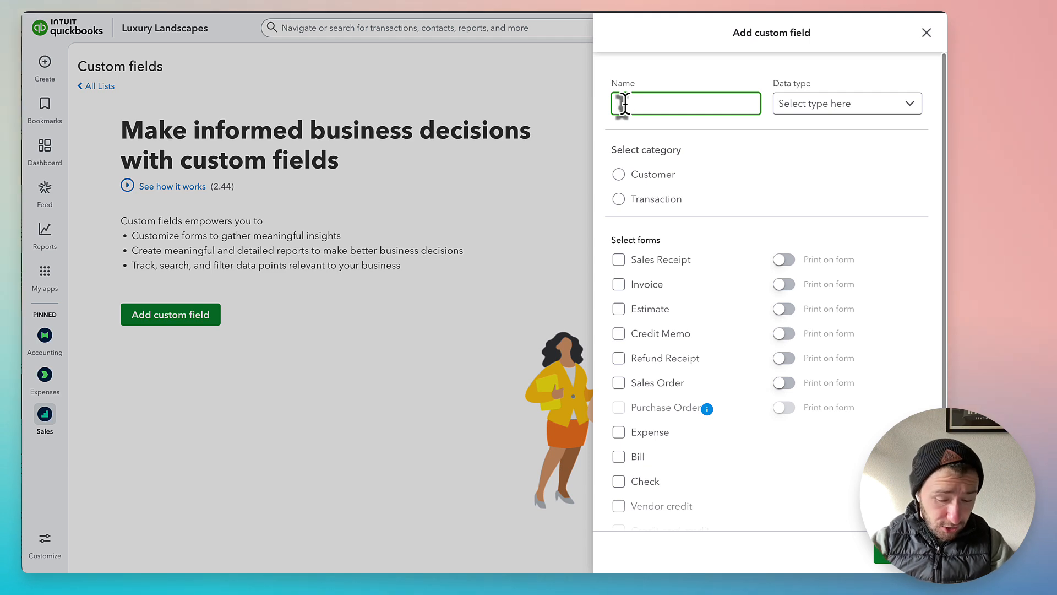
type("Sale Rep")
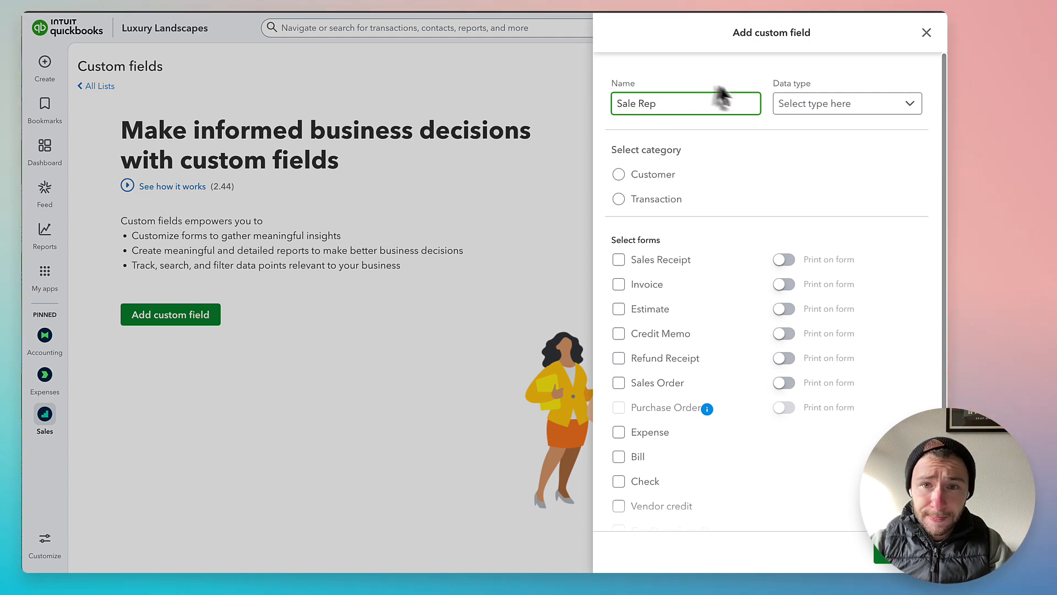
left_click(848, 104)
left_click(876, 138)
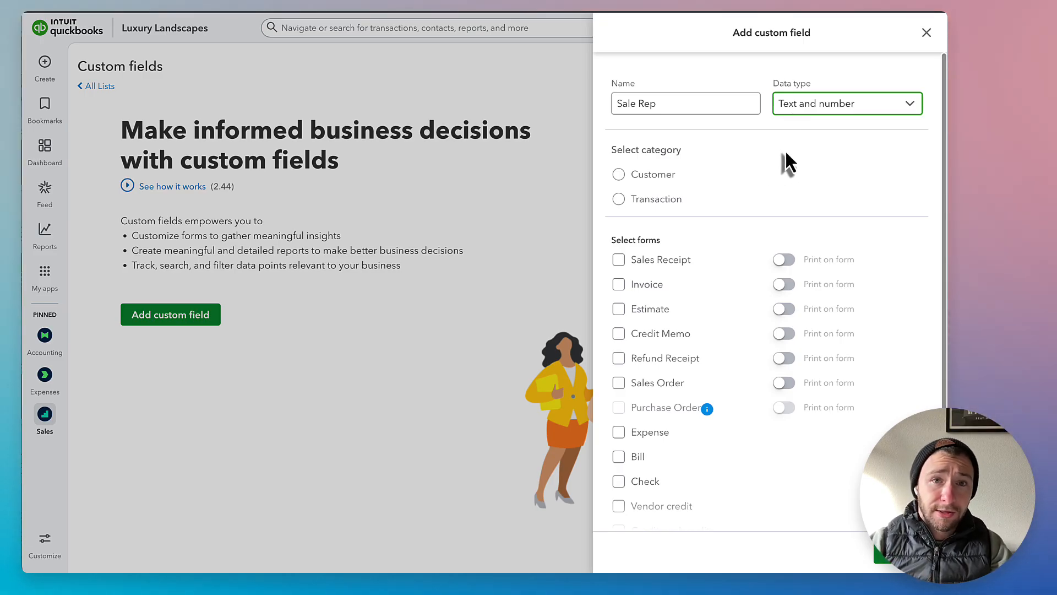
- Assign the Sale Rep field to the Transaction category and the Invoice form, try its print option, and save the field
left_click(620, 200)
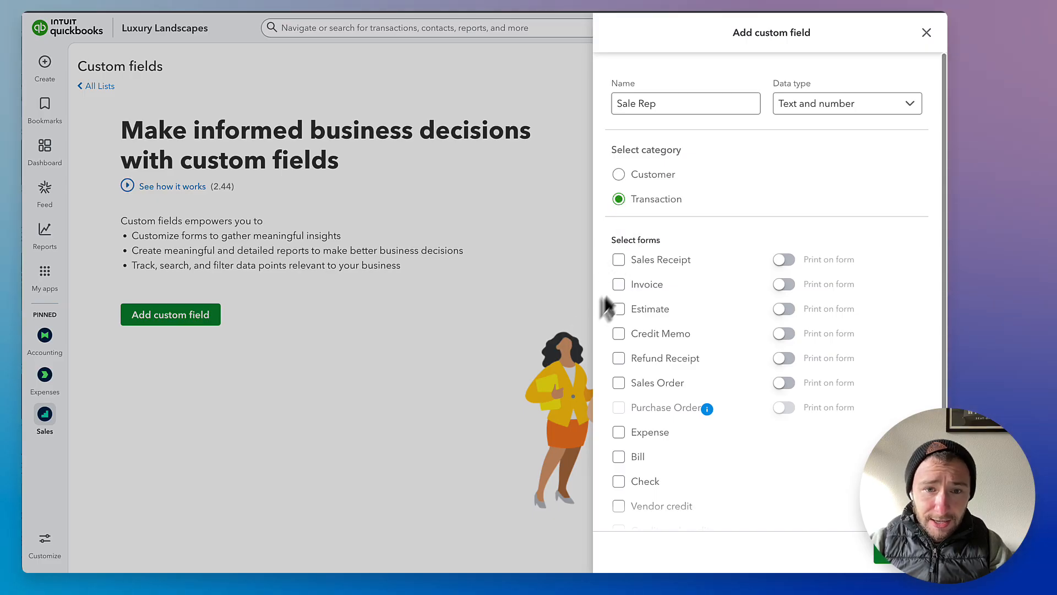
left_click(617, 287)
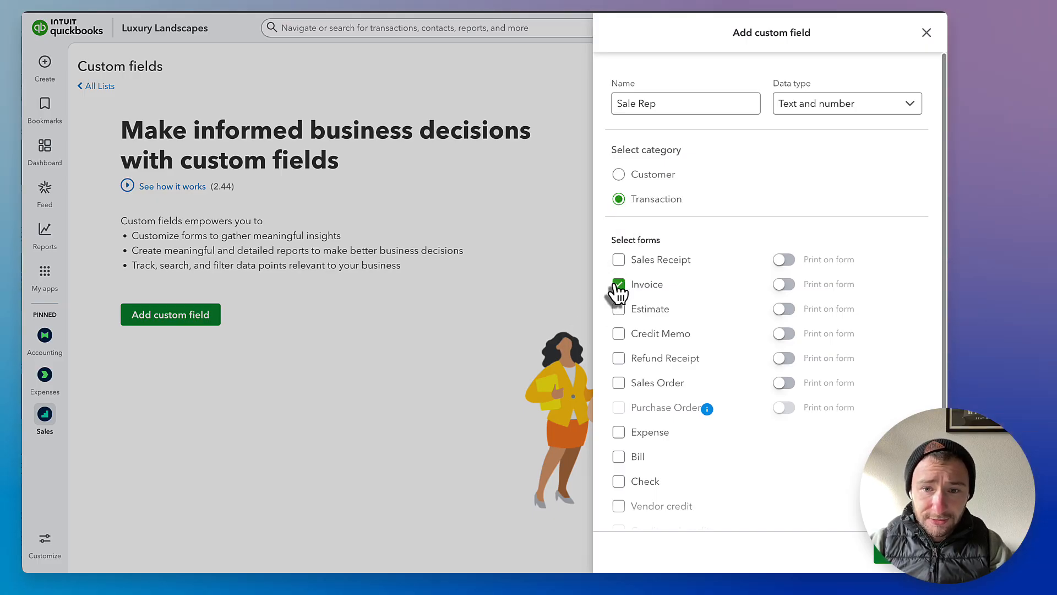
left_click(786, 285)
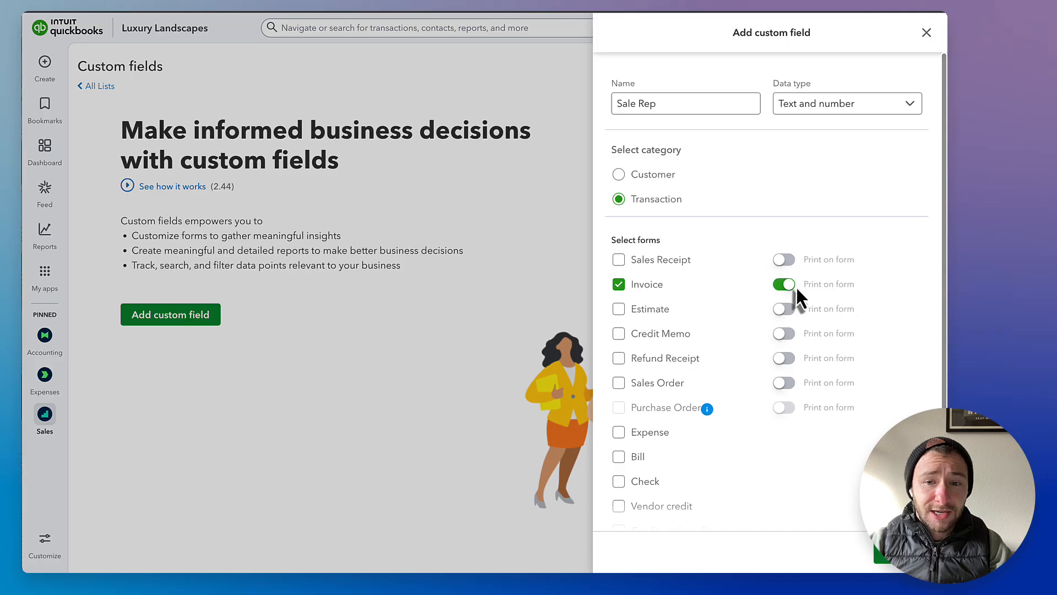
left_click(787, 285)
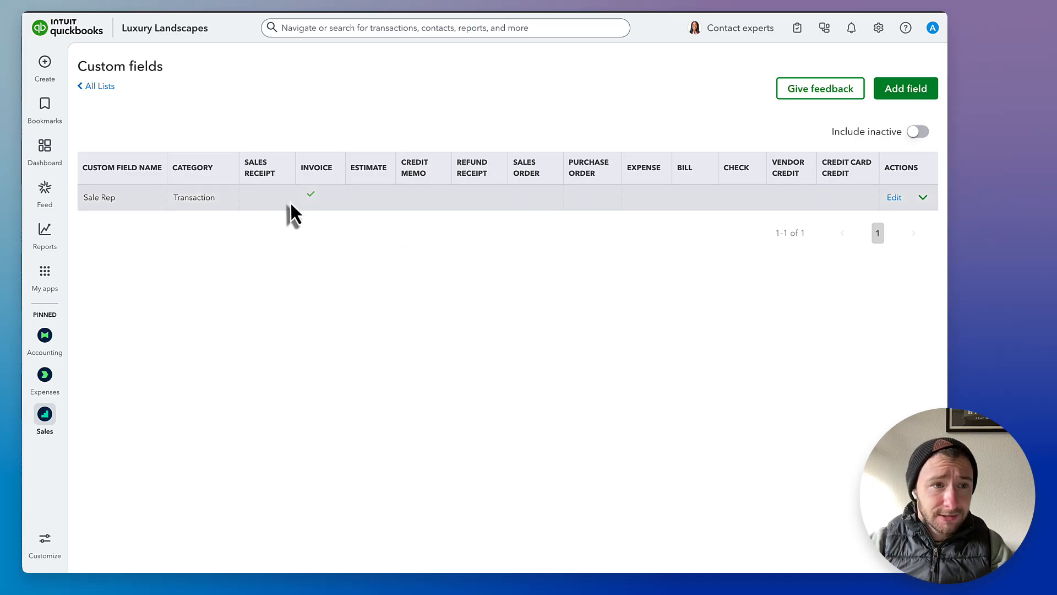
- Return to the custom form styles and open the Standard style for editing
left_click(879, 28)
left_click(454, 141)
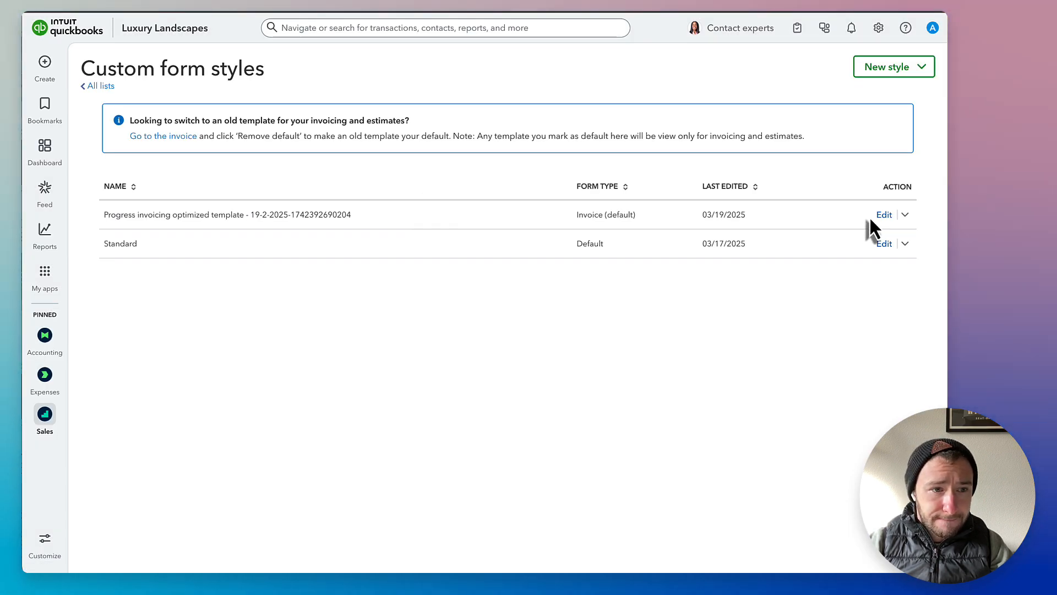
left_click(883, 244)
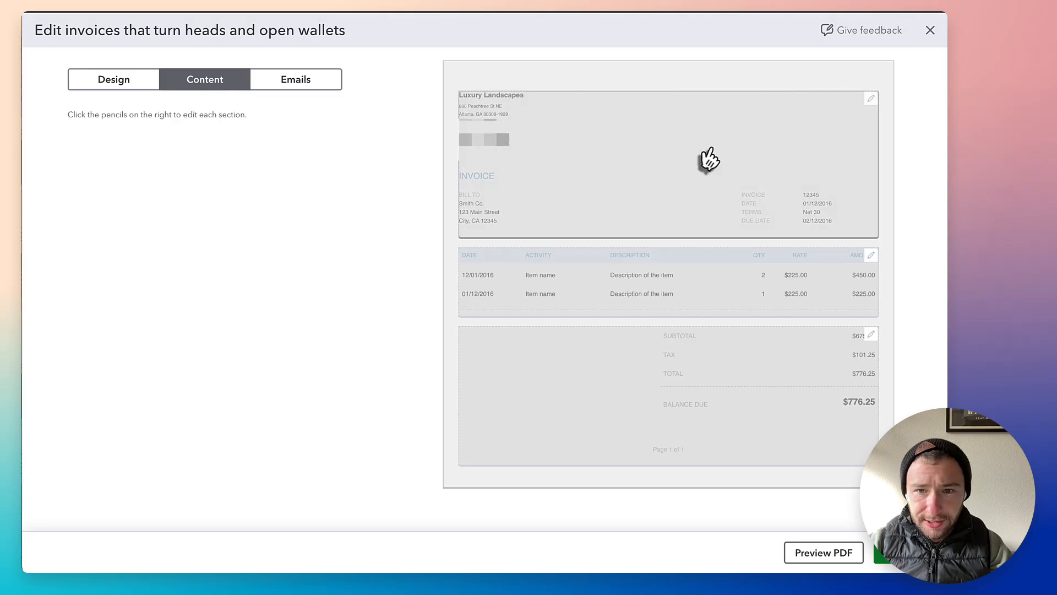
- Open the invoice's table section and try showing the account summary on the invoice
left_click(871, 256)
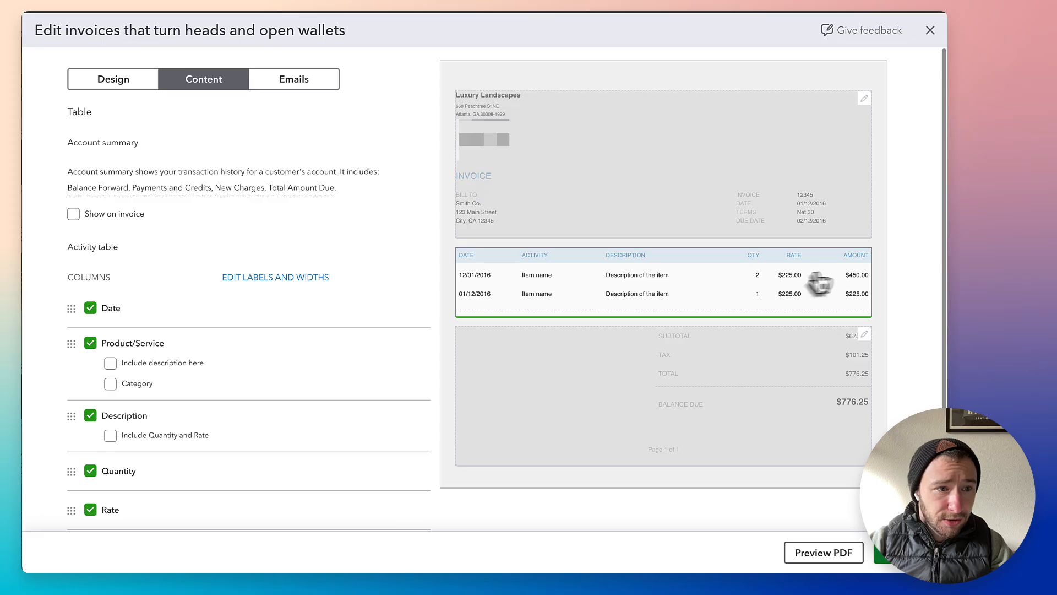
left_click(73, 214)
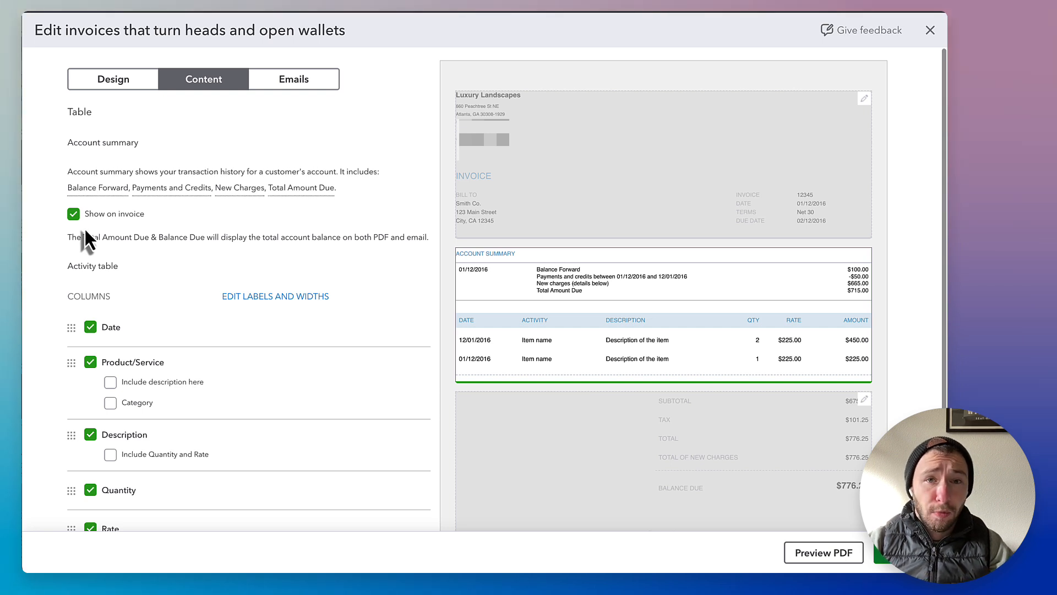
left_click(74, 213)
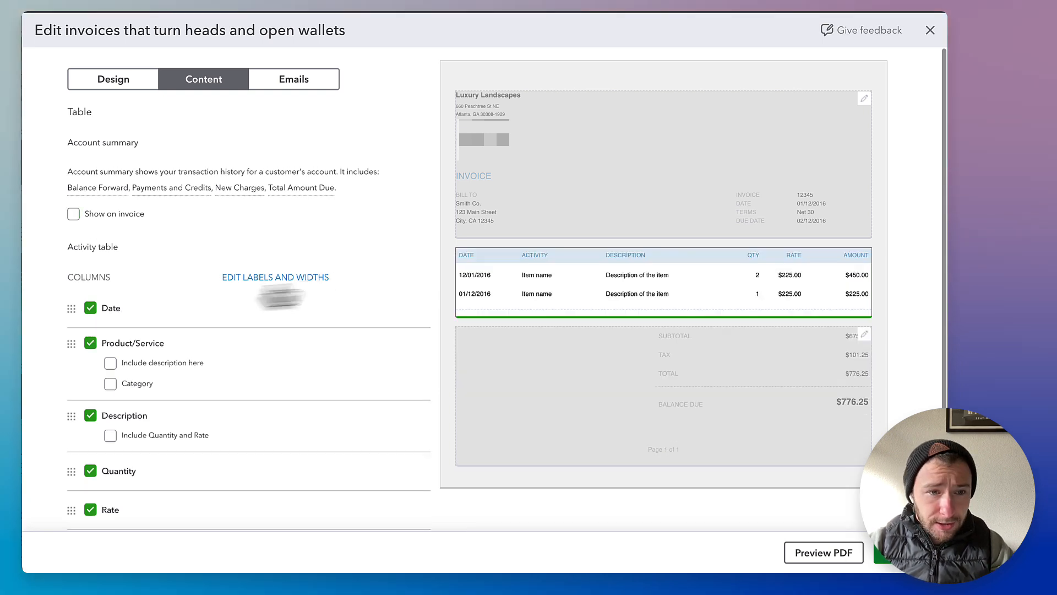
- Show the activity table's column labels and widths, and try hiding the Rate and Quantity columns before restoring both
left_click(262, 277)
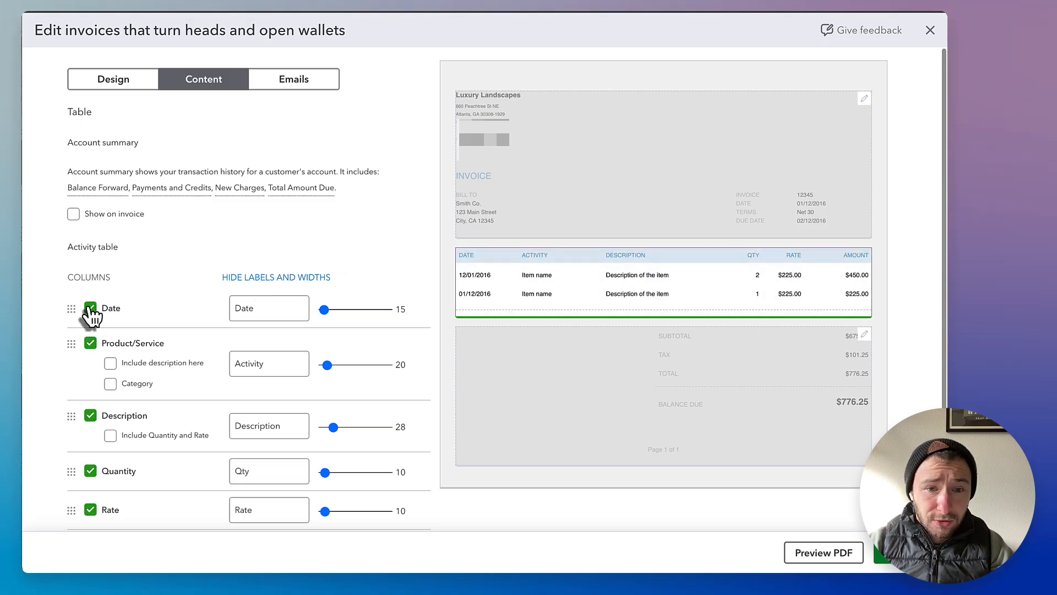
scroll(91, 314, "down", 2)
left_click(91, 433)
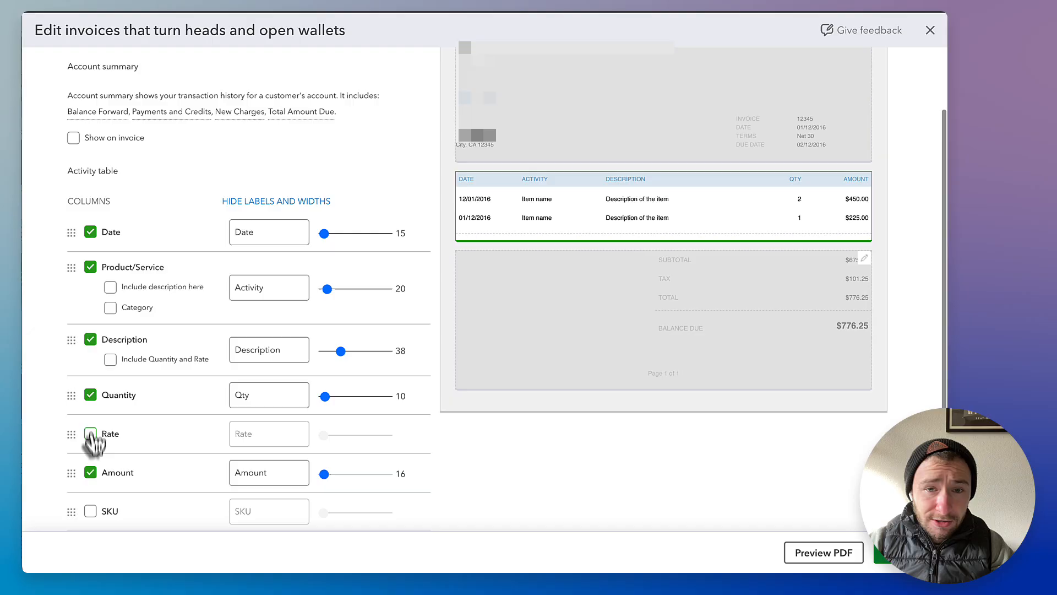
left_click(91, 399)
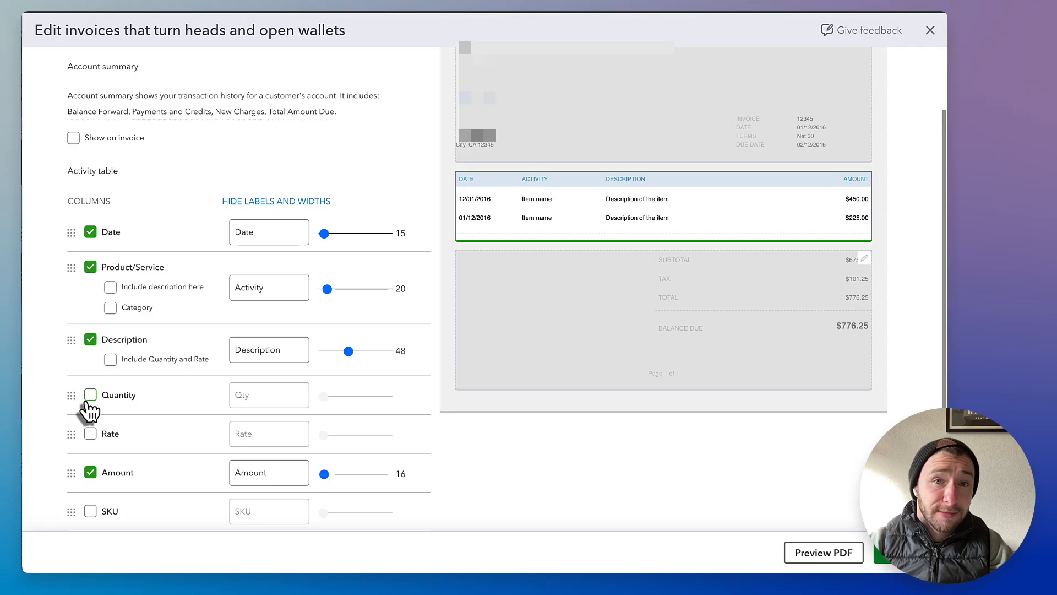
left_click(90, 394)
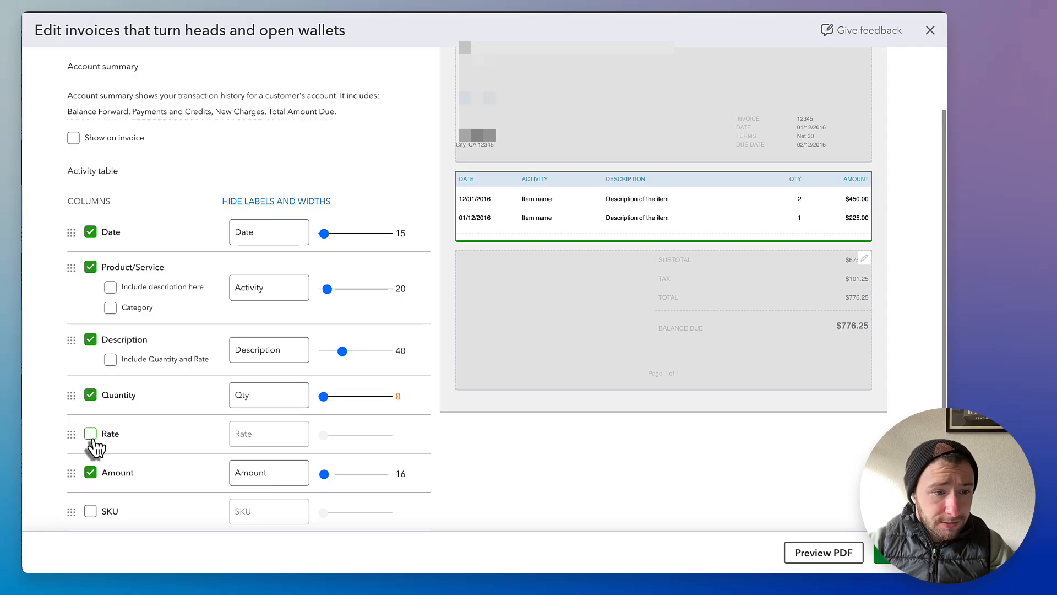
left_click(91, 435)
- Show the table's activity options and examine the option for showing progress on line items
scroll(140, 421, "down", 2)
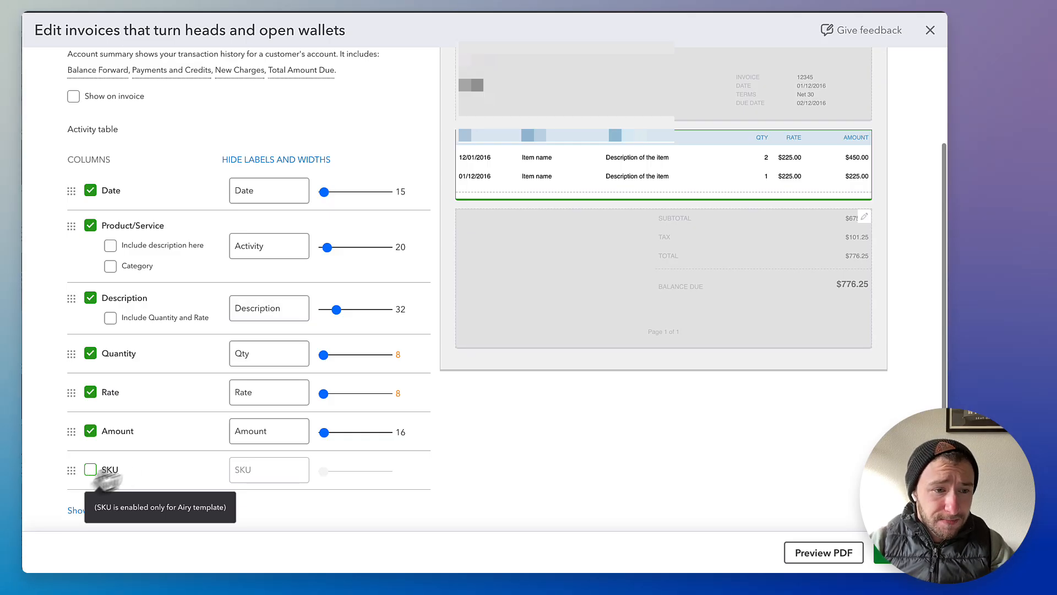
left_click(156, 510)
scroll(181, 468, "down", 3)
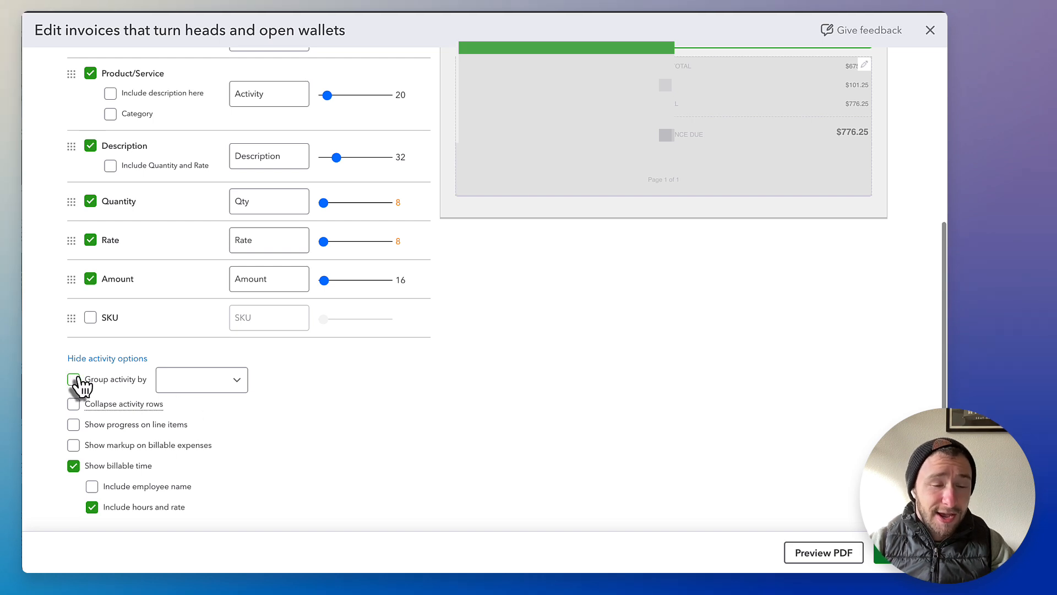
left_click(74, 425)
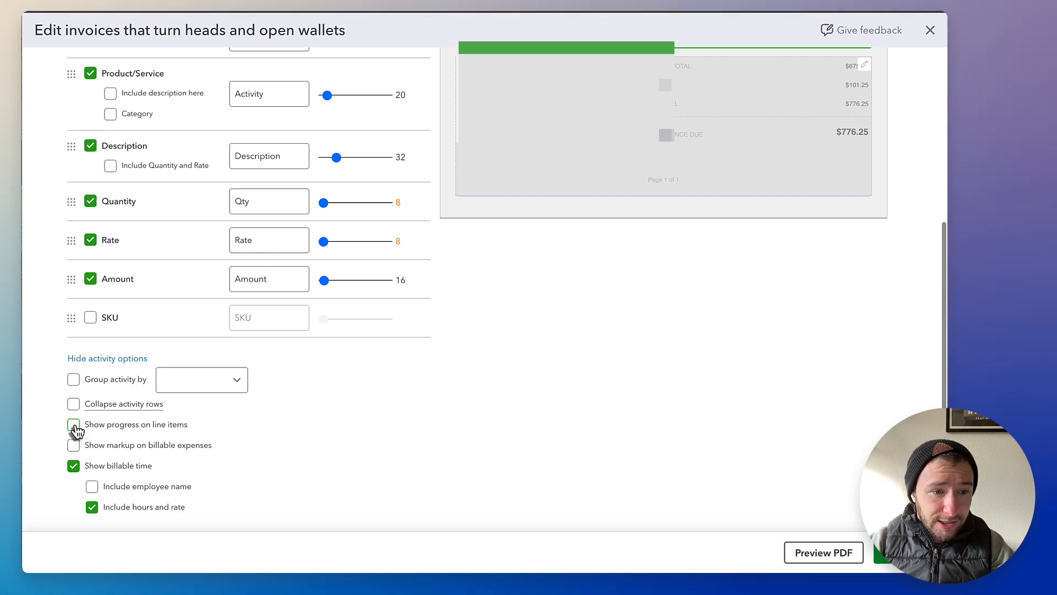
- Review the line-item progress column in the invoice preview and turn off showing progress on line items
scroll(470, 444, "up", 4)
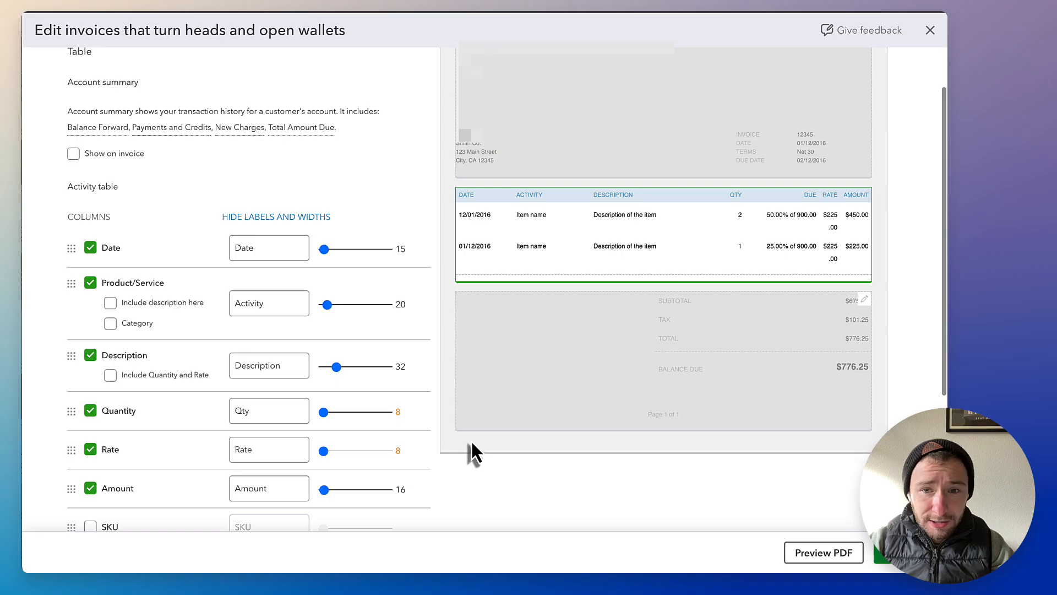
scroll(471, 441, "down", 4)
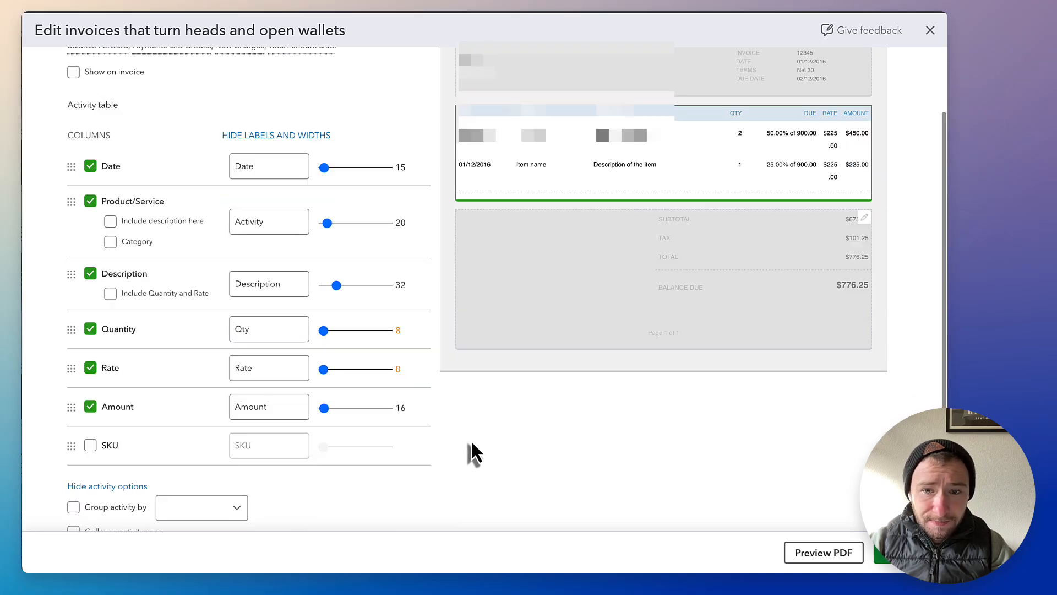
left_click(74, 425)
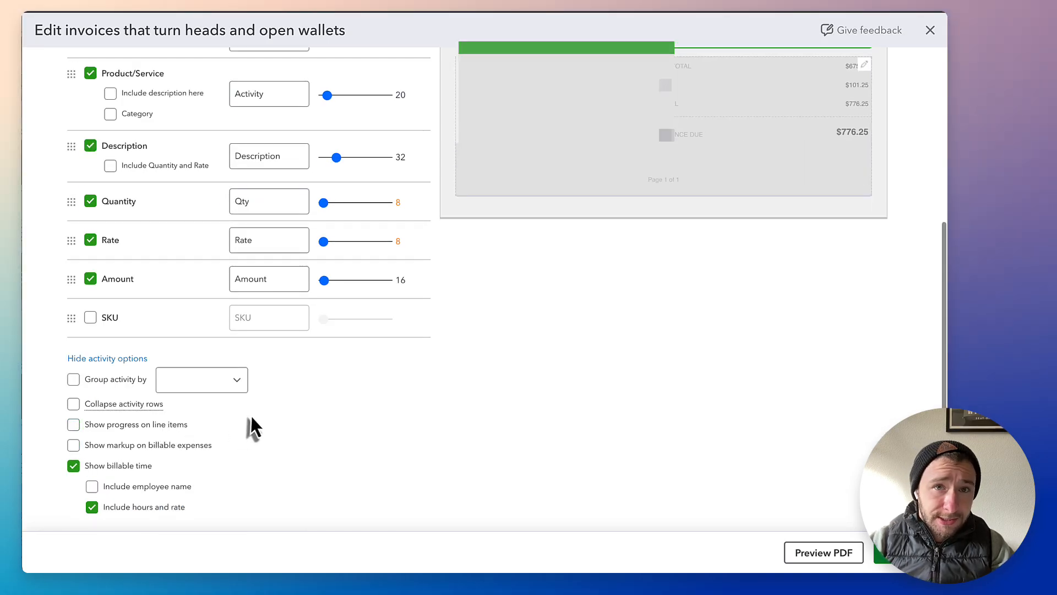
scroll(250, 421, "up", 5)
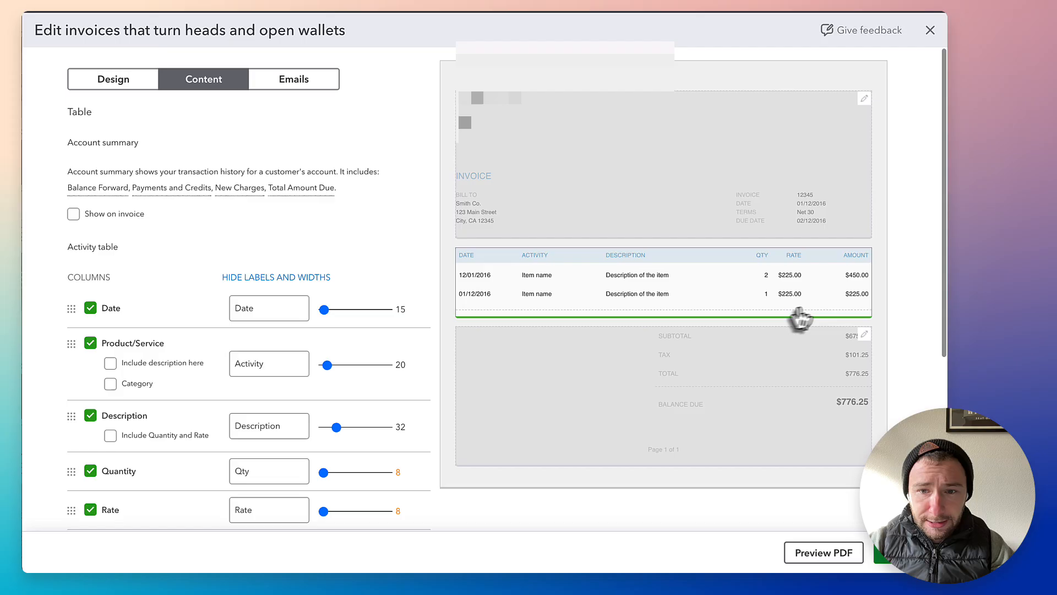
- Open the invoice's footer section and try the Discount, Deposit and Estimate summary display options before clearing them all
left_click(864, 341)
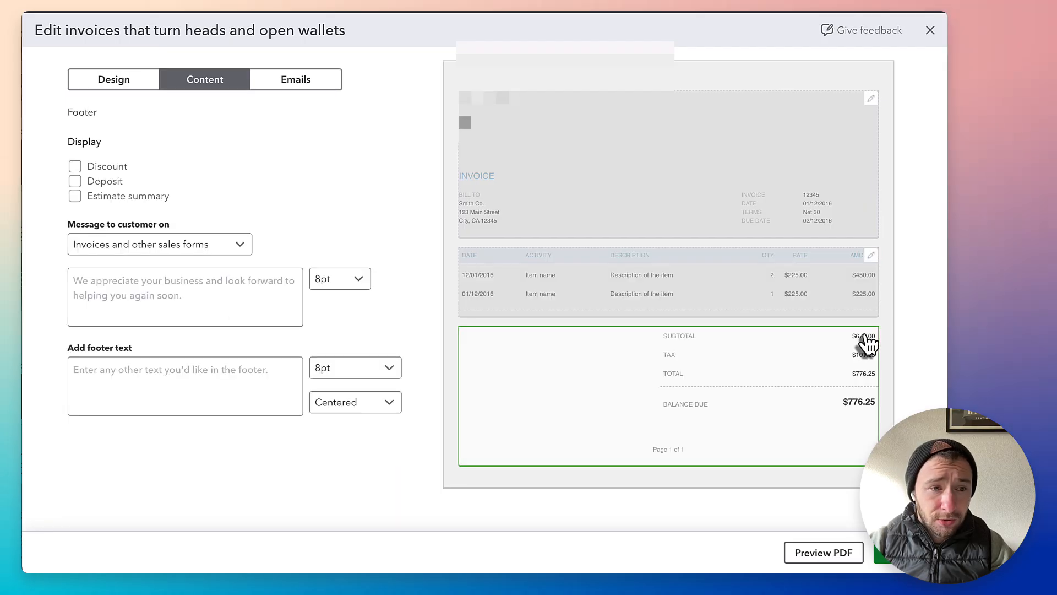
left_click(74, 166)
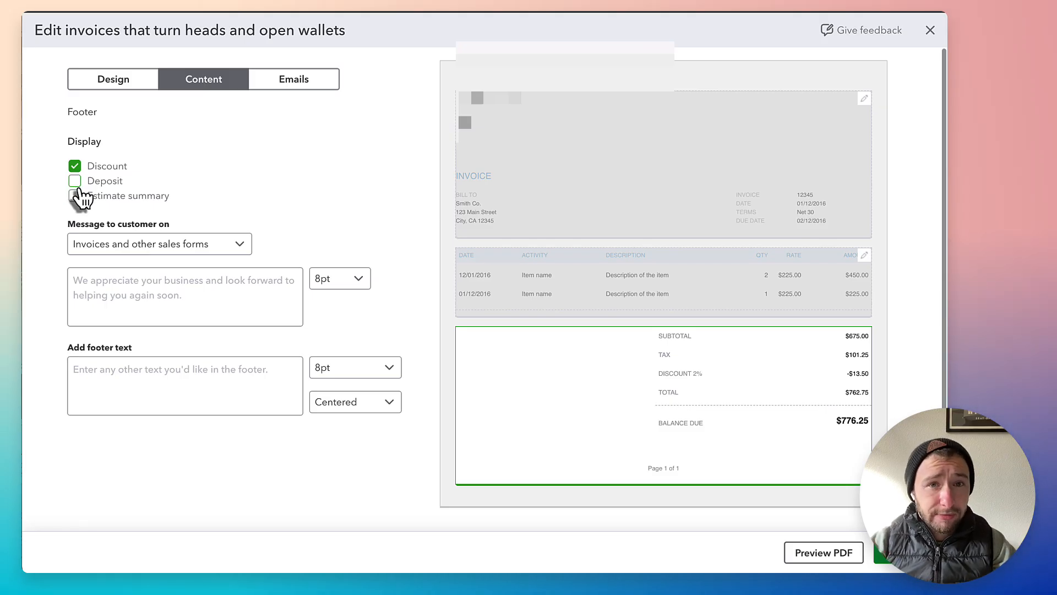
left_click(78, 183)
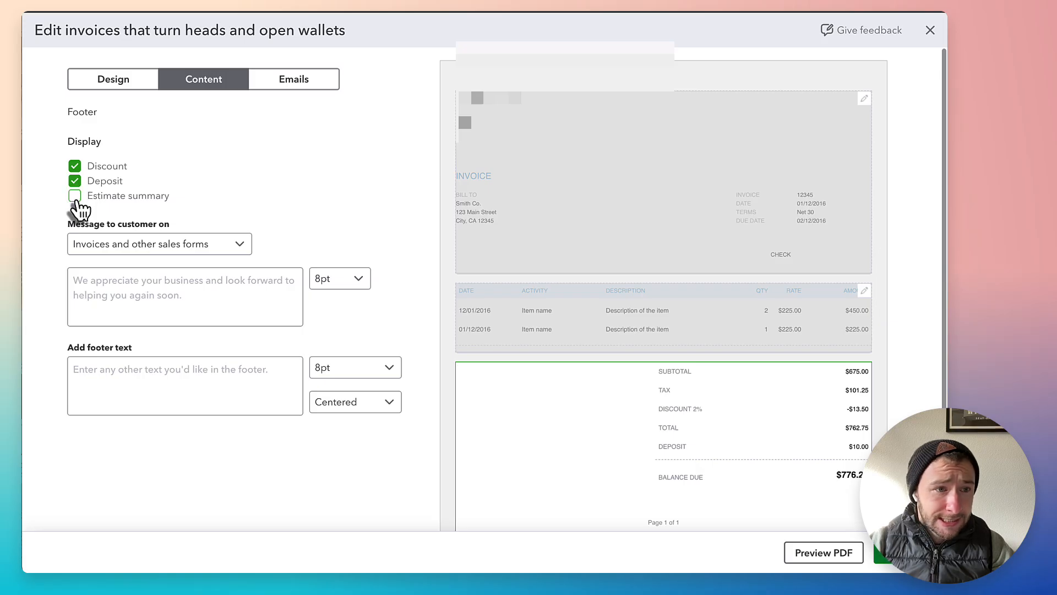
left_click(77, 201)
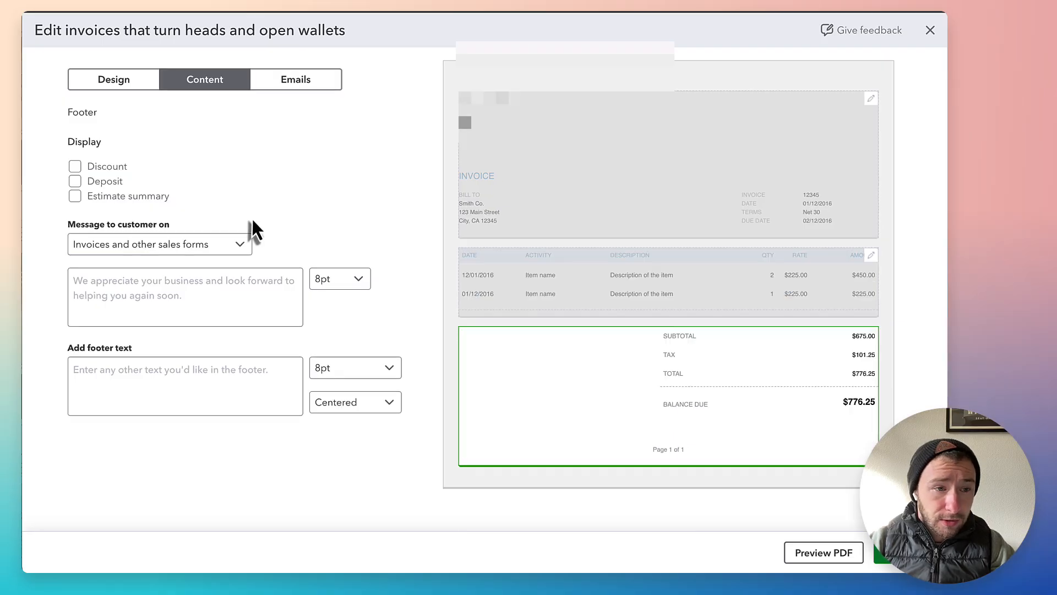
left_click(113, 306)
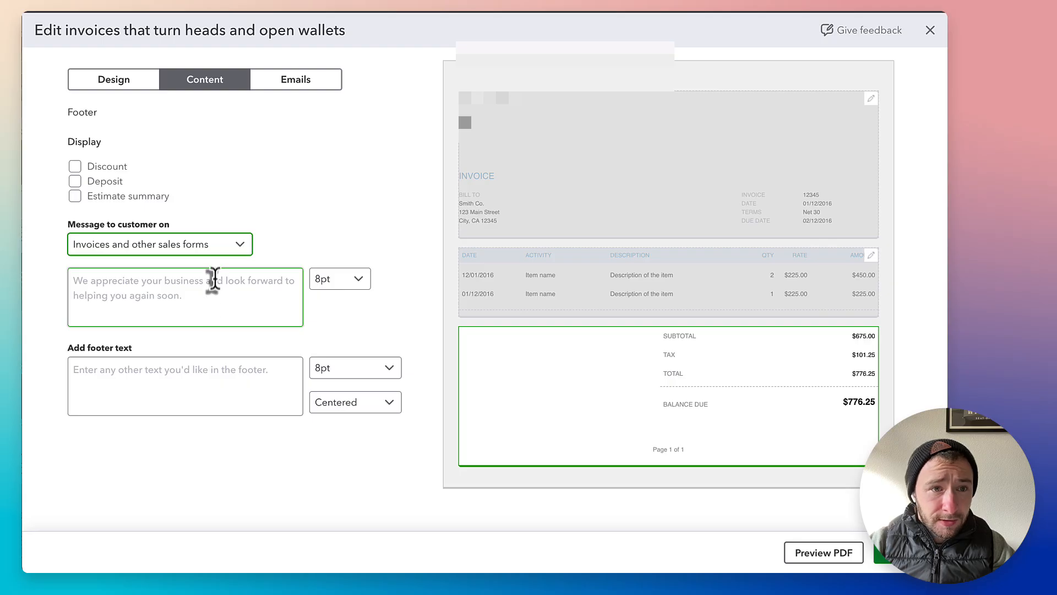
- Open the template's email settings and set invoices to appear in emails as Summarized details with the PDF attached
left_click(289, 83)
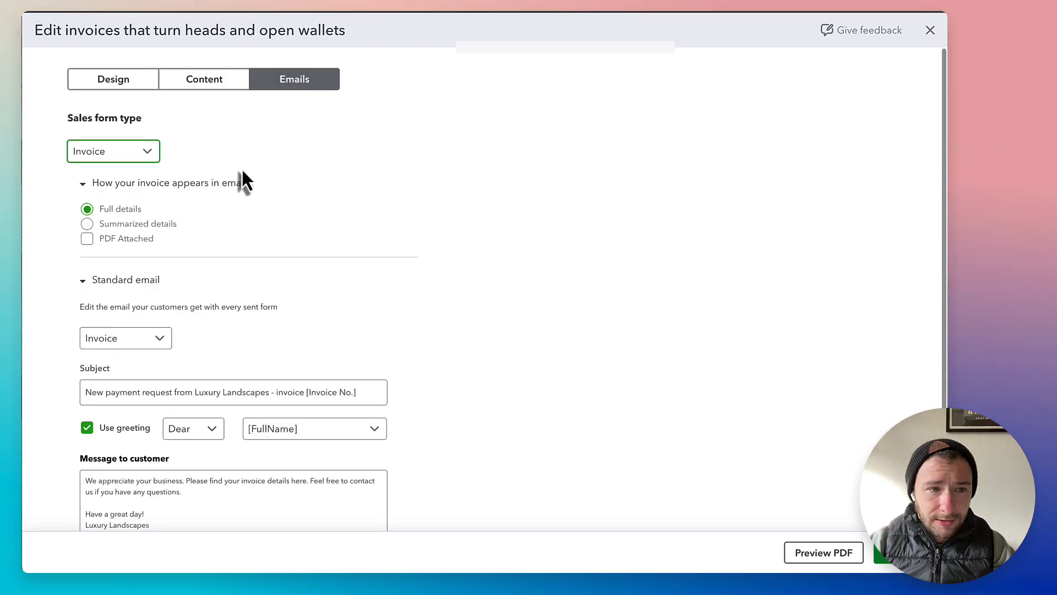
left_click(88, 224)
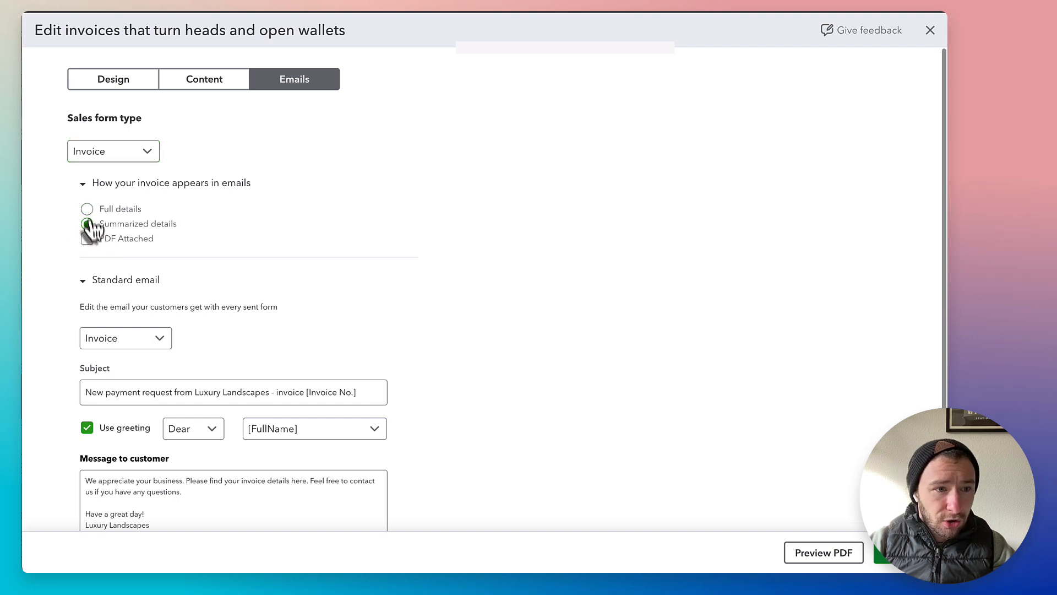
left_click(88, 211)
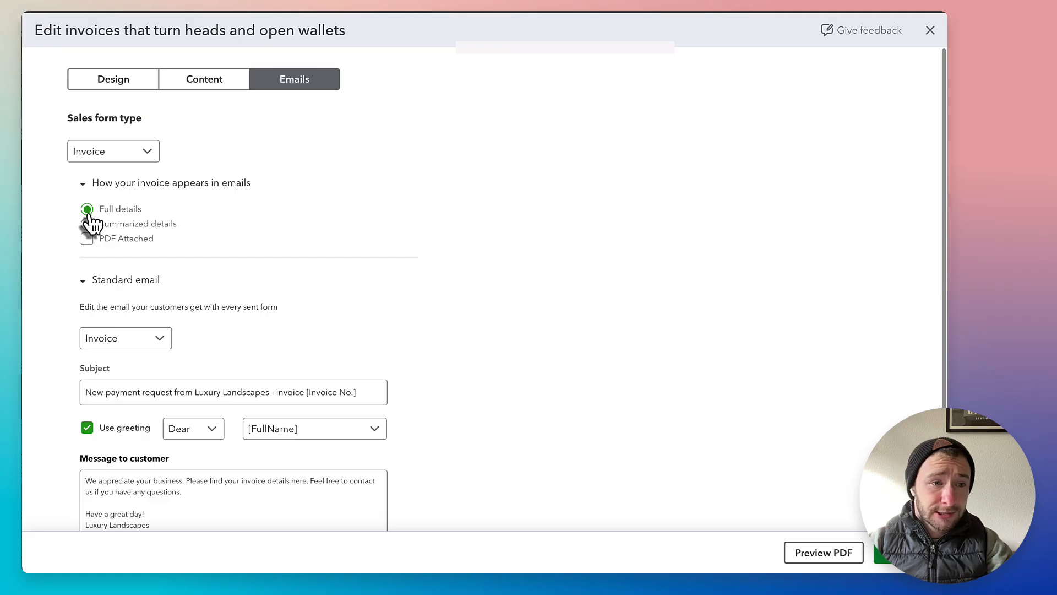
left_click(165, 225)
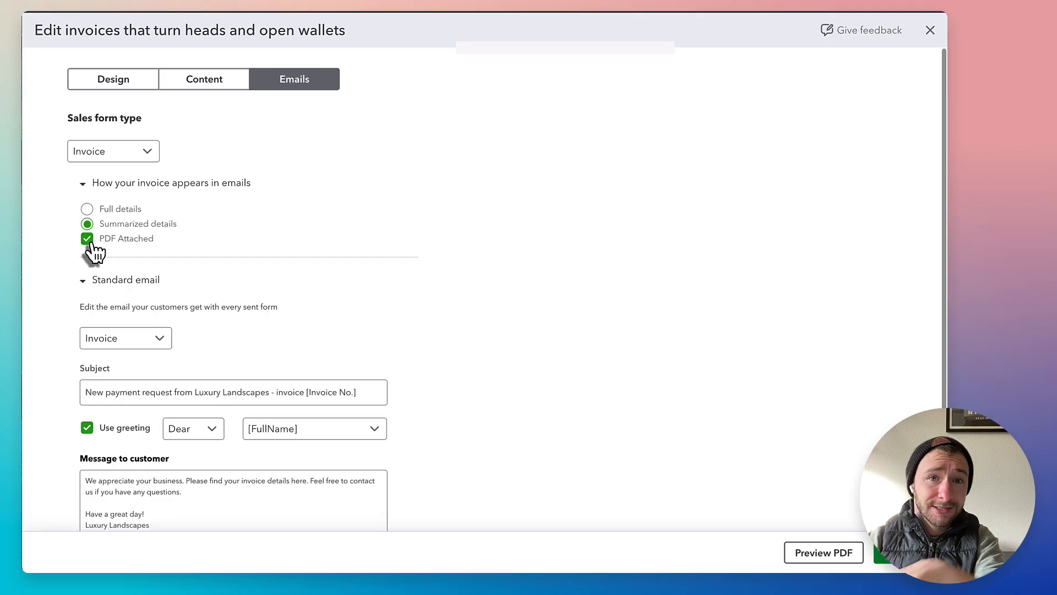
- Review the standard email's subject and recipient name formats, and set its greeting word to <Blank>
scroll(276, 265, "down", 3)
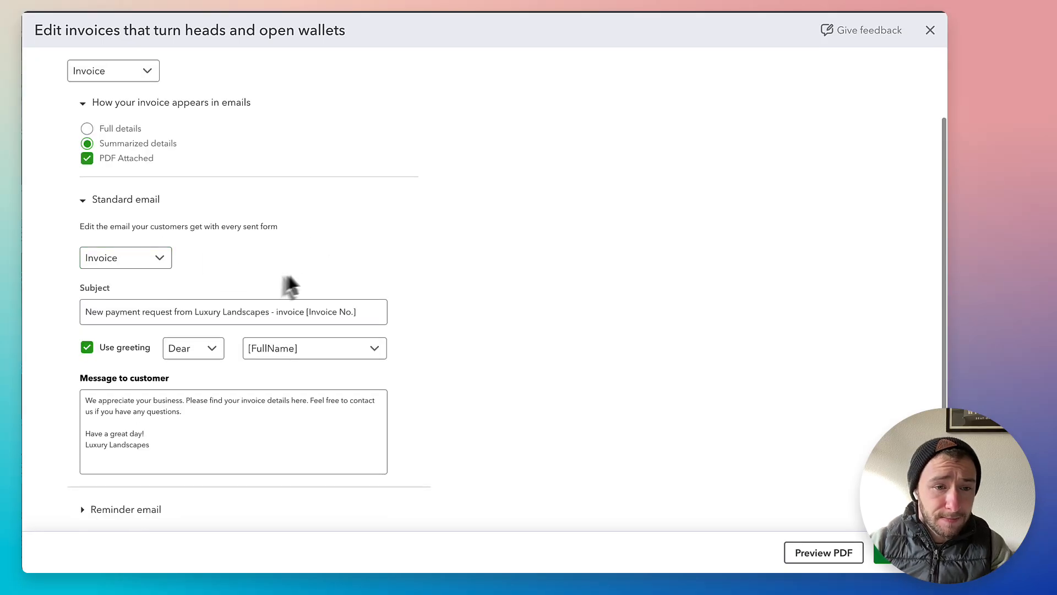
left_click(265, 309)
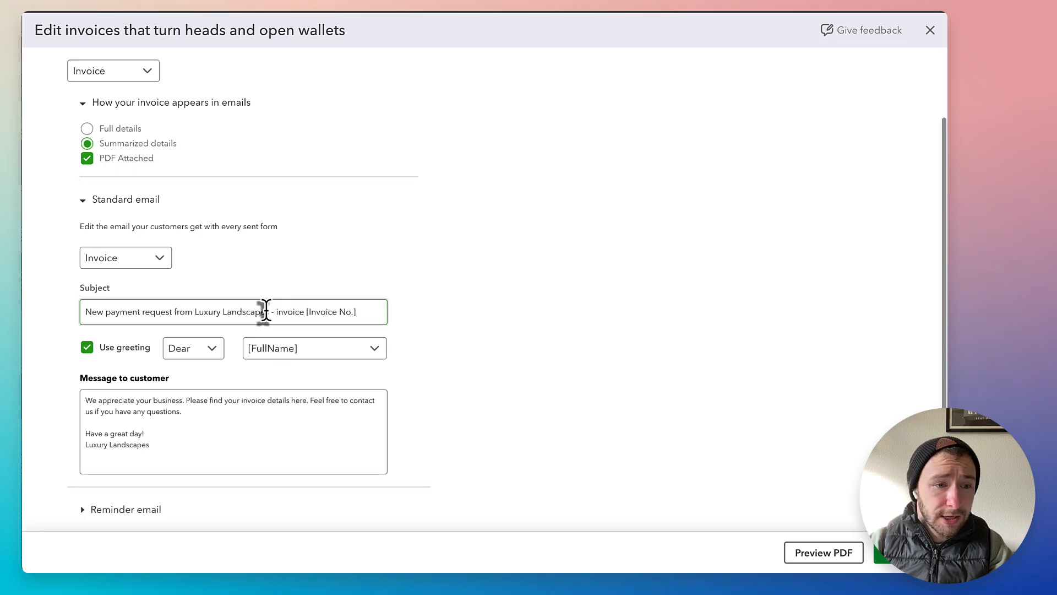
left_click(253, 313)
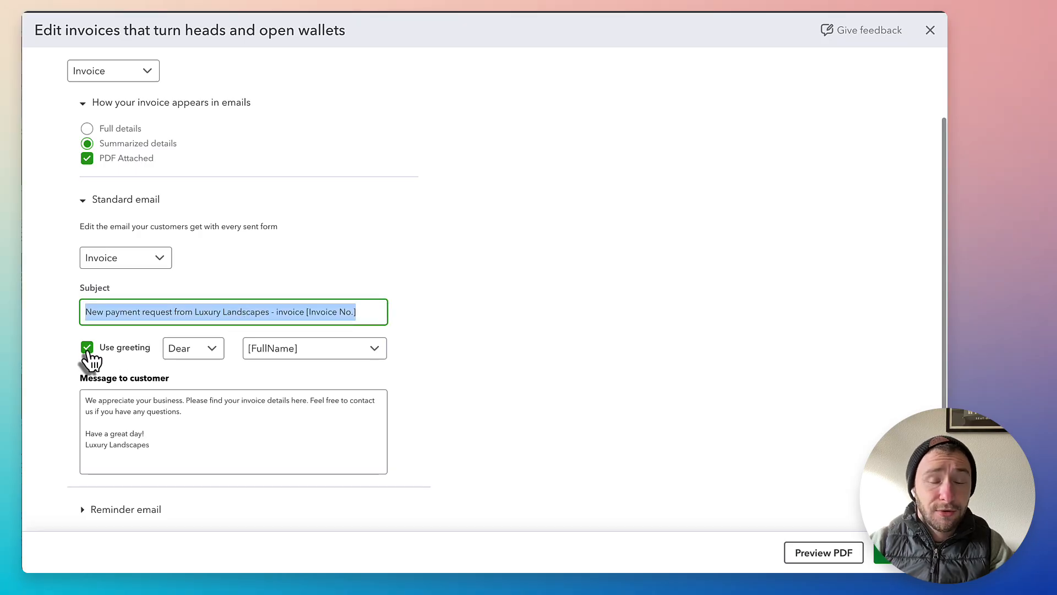
left_click(323, 353)
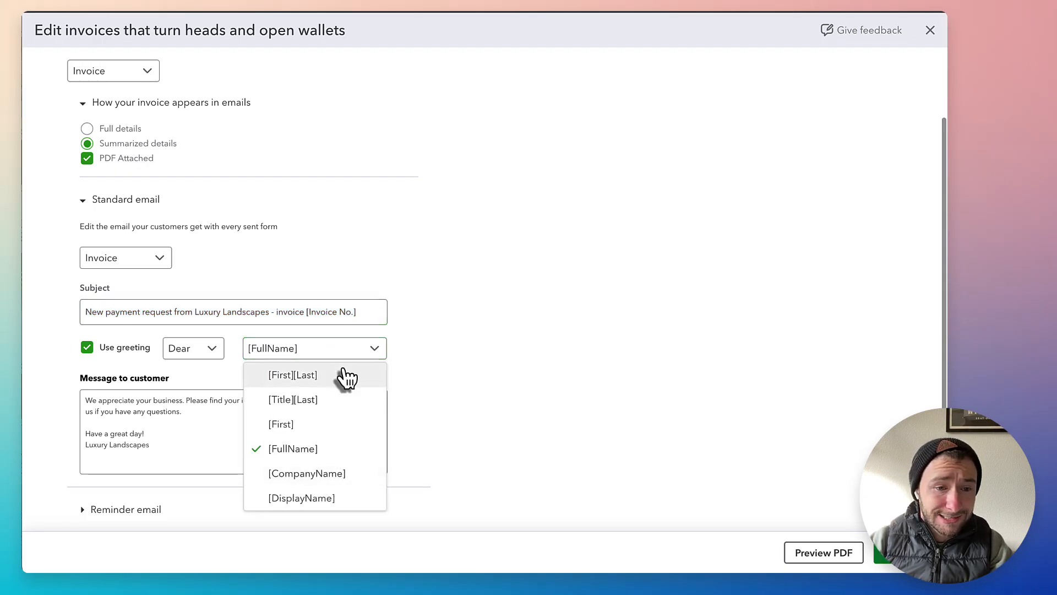
left_click(440, 394)
left_click(190, 349)
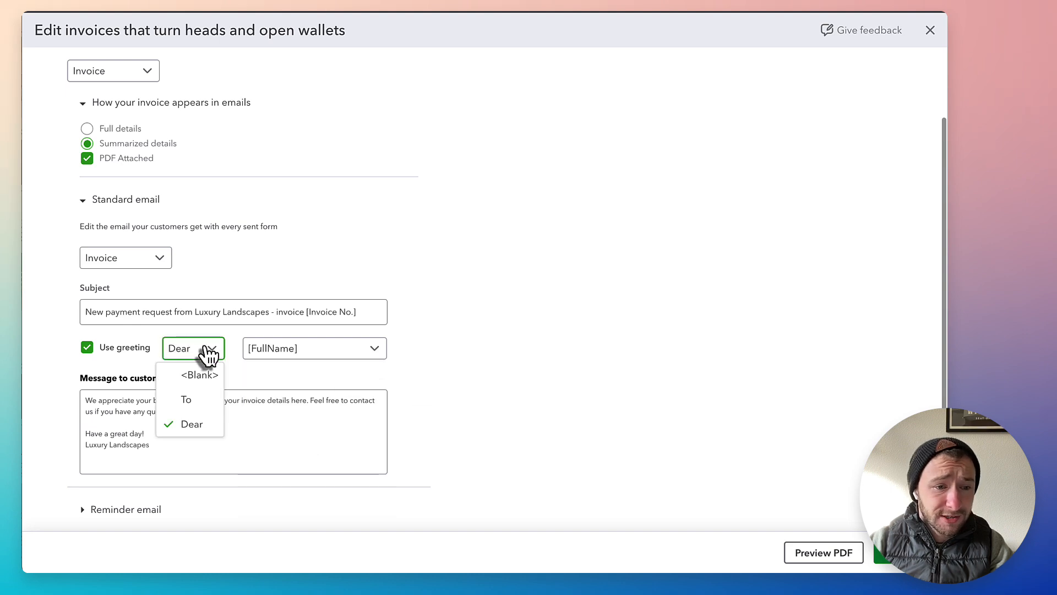
left_click(197, 400)
left_click(198, 351)
left_click(199, 374)
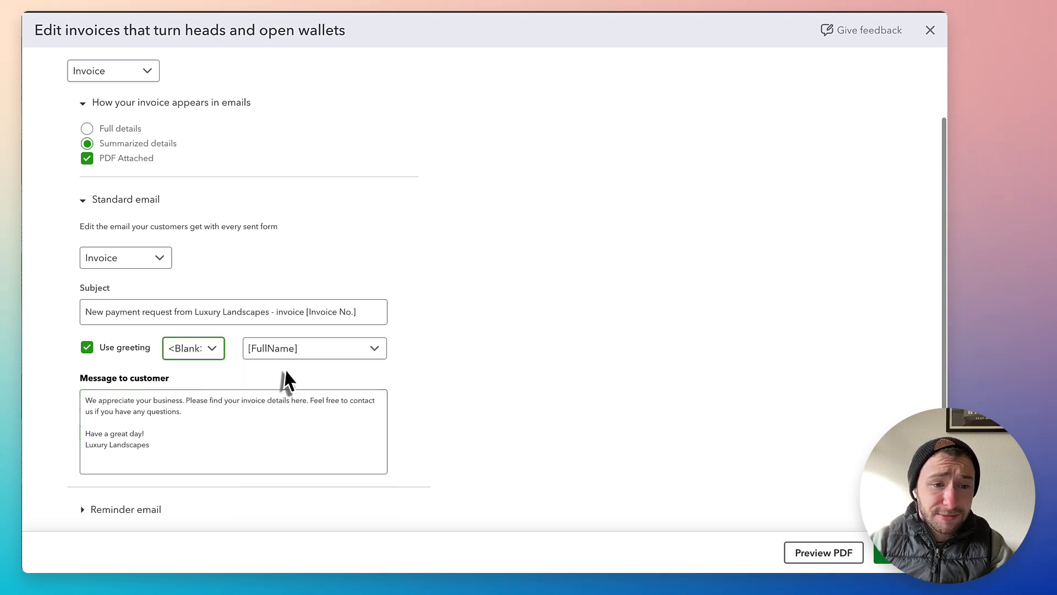
left_click(88, 402)
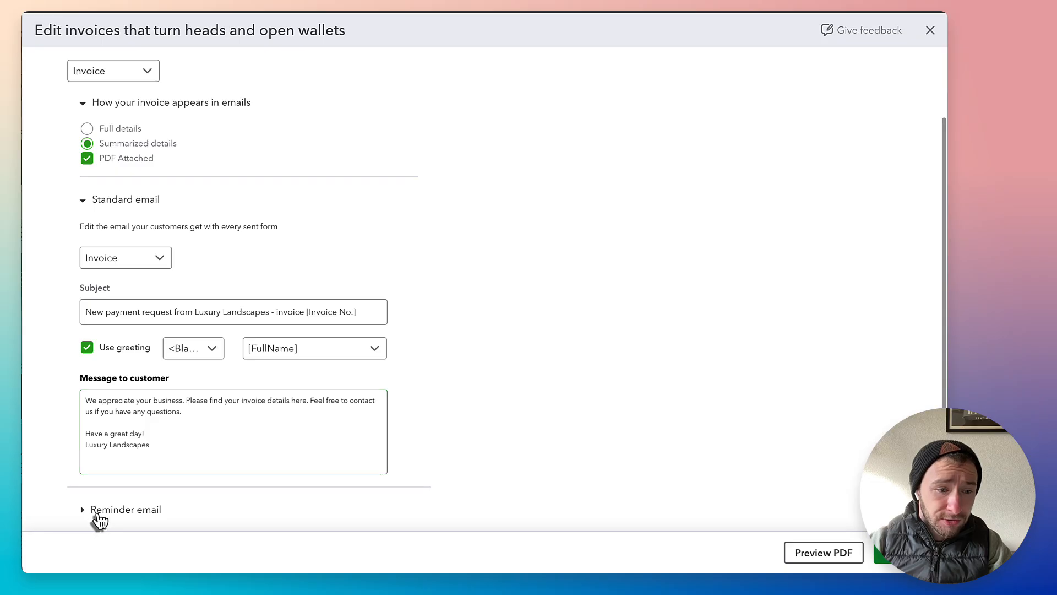
- Expand the reminder email settings and examine the subject, greeting and message to the customer
left_click(98, 512)
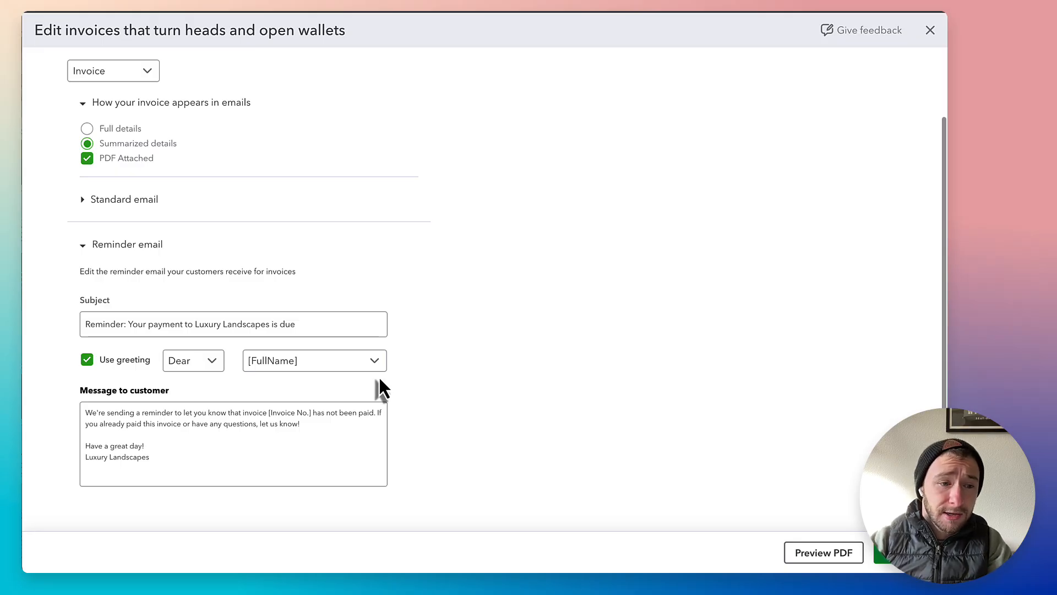
left_click(106, 427)
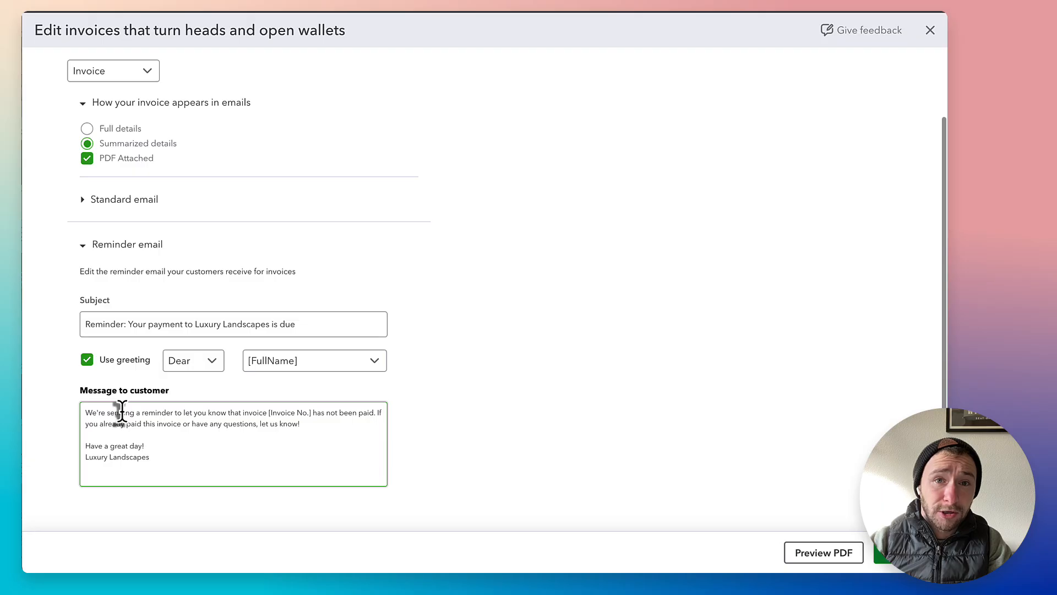
scroll(346, 352, "up", 2)
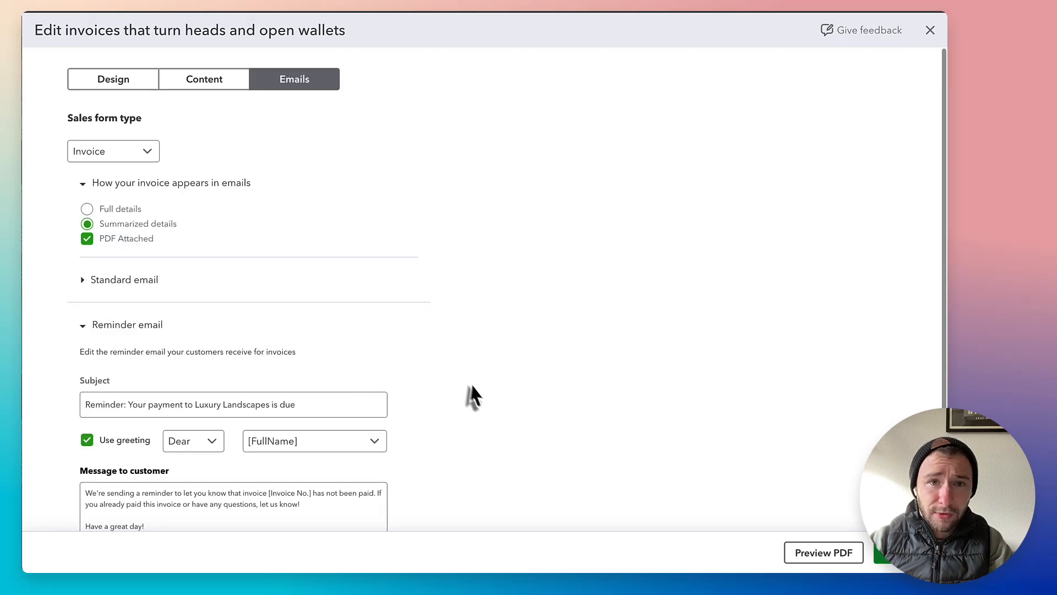
- Preview the invoice template as a PDF, close the preview and finish editing the form style
left_click(823, 553)
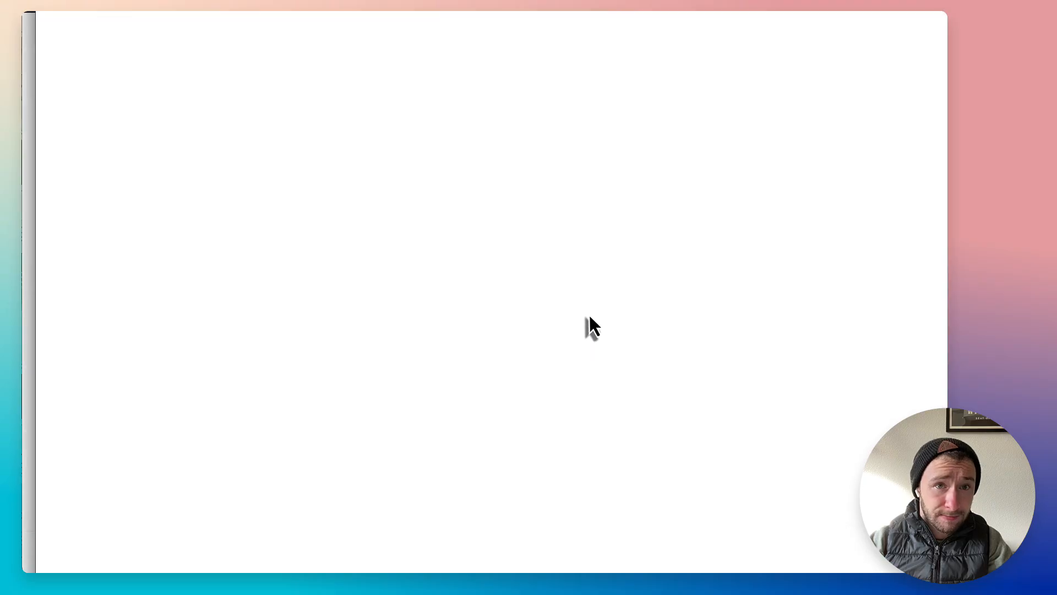
key("super+w")
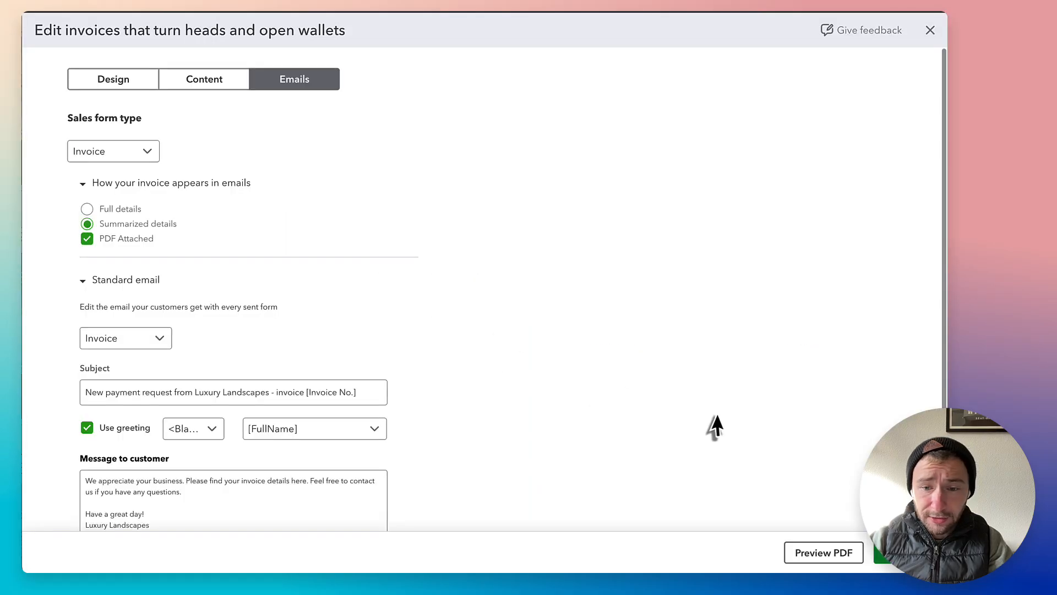
left_click(894, 554)
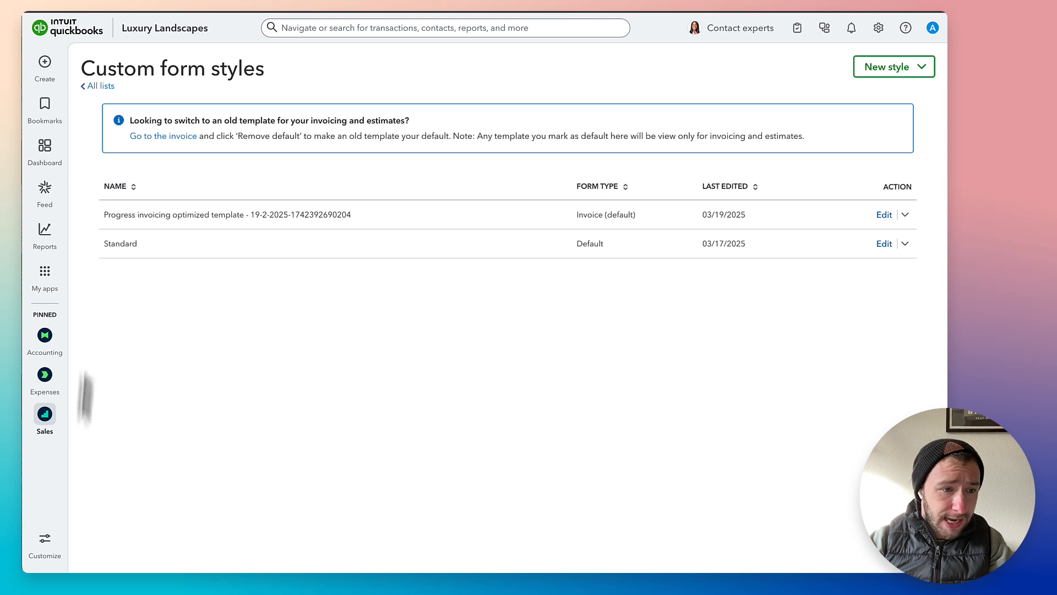
- Open the Invoices page under Sales & Get Paid and show the options for creating a new transaction
mouse_move(45, 421)
left_click(123, 239)
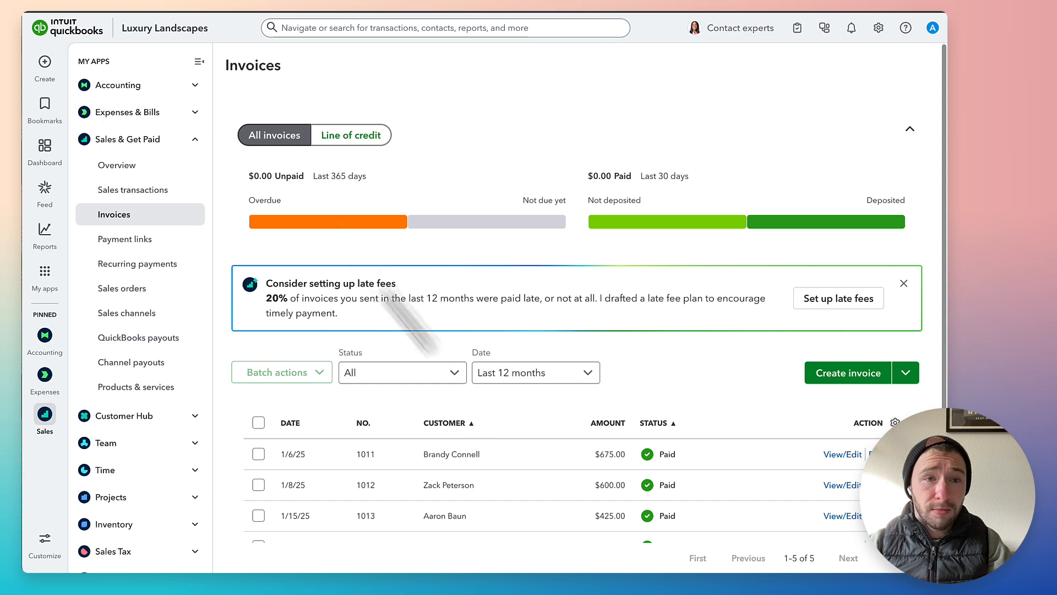
left_click(44, 66)
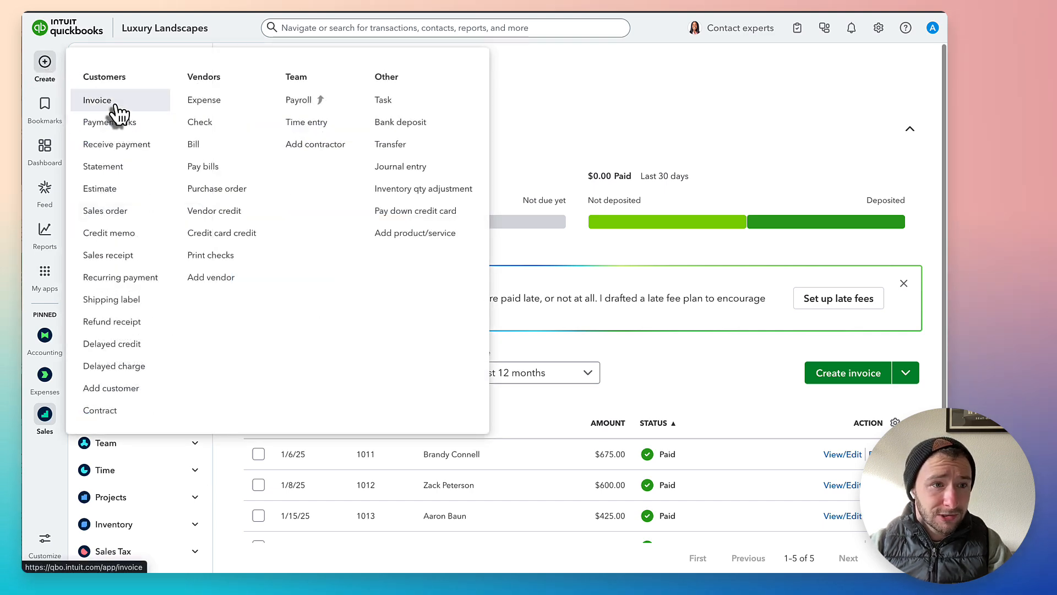
- Bookmark the current page with the label Invoices
mouse_move(42, 110)
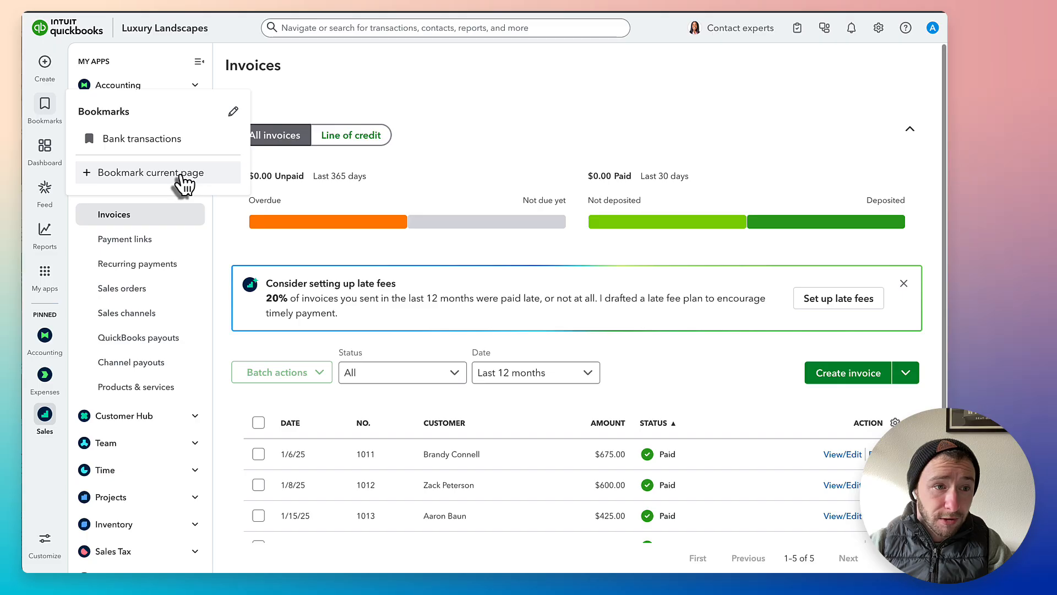
left_click(184, 176)
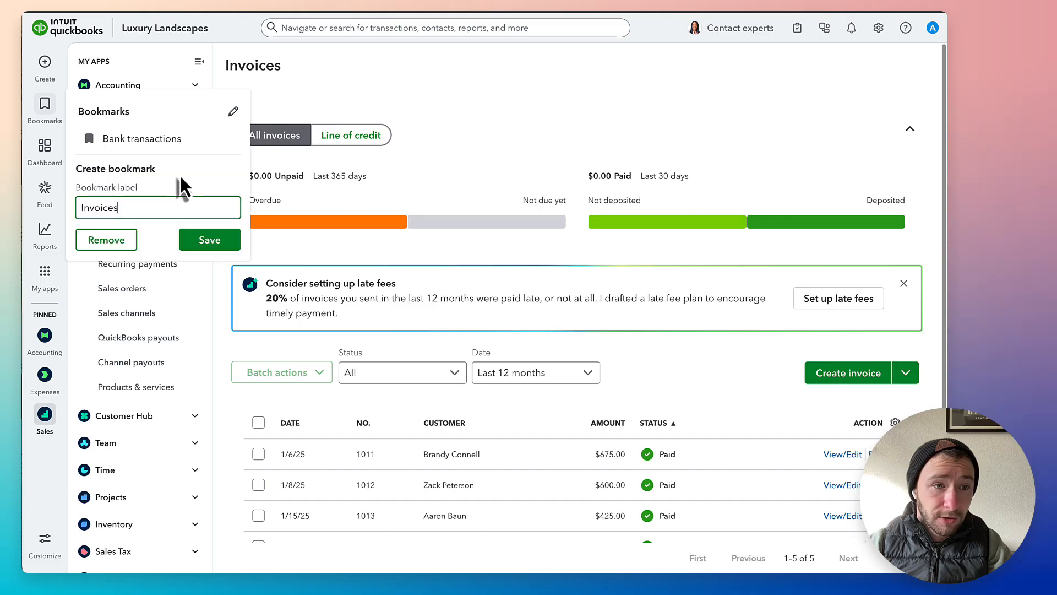
left_click(205, 243)
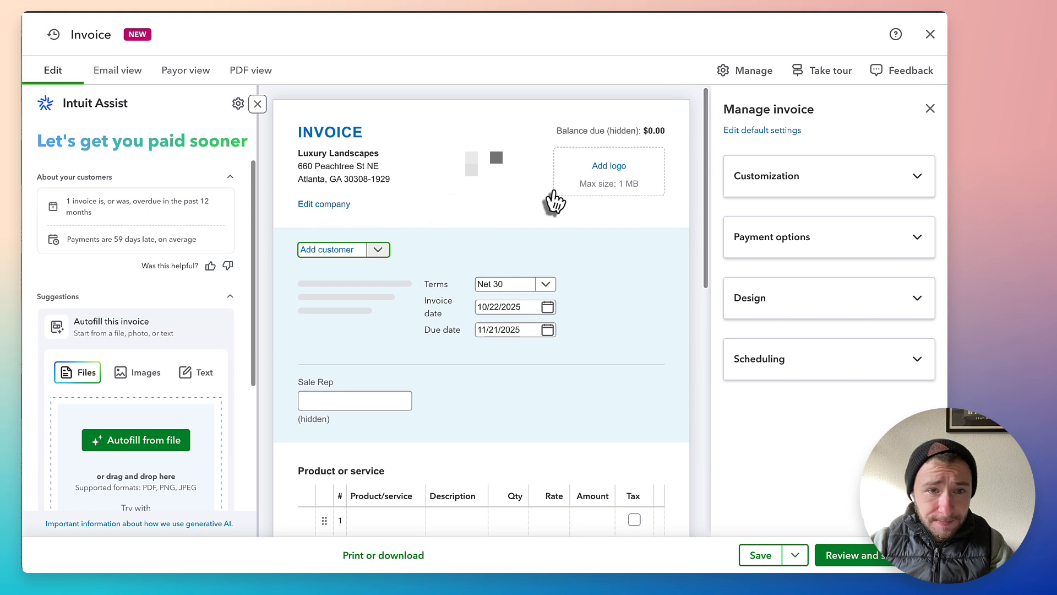
- Assign the first listed customer to the new invoice and review the filled-in email, billing address and terms
left_click(330, 253)
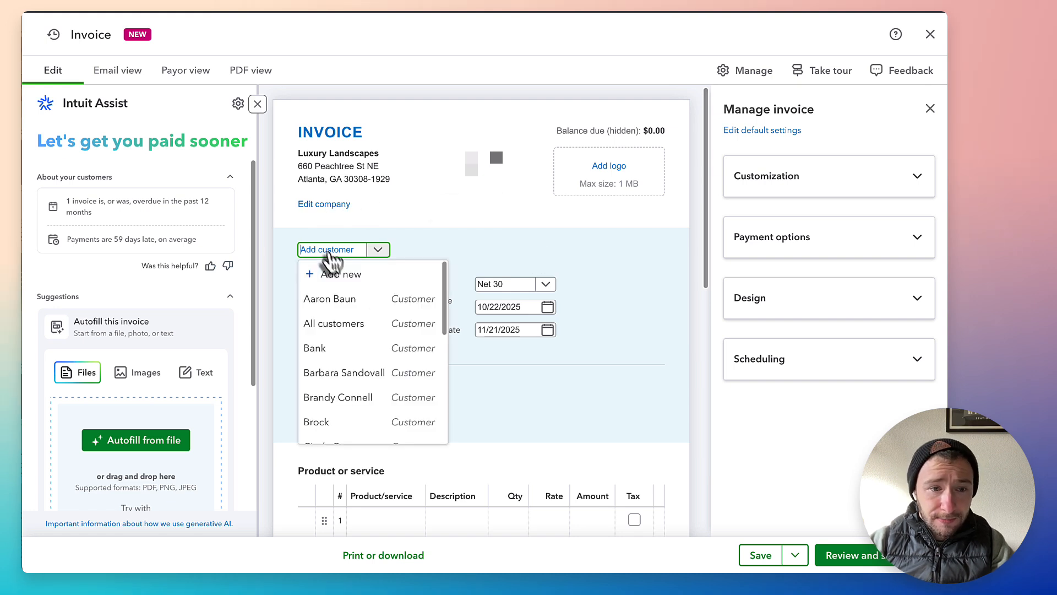
left_click(398, 301)
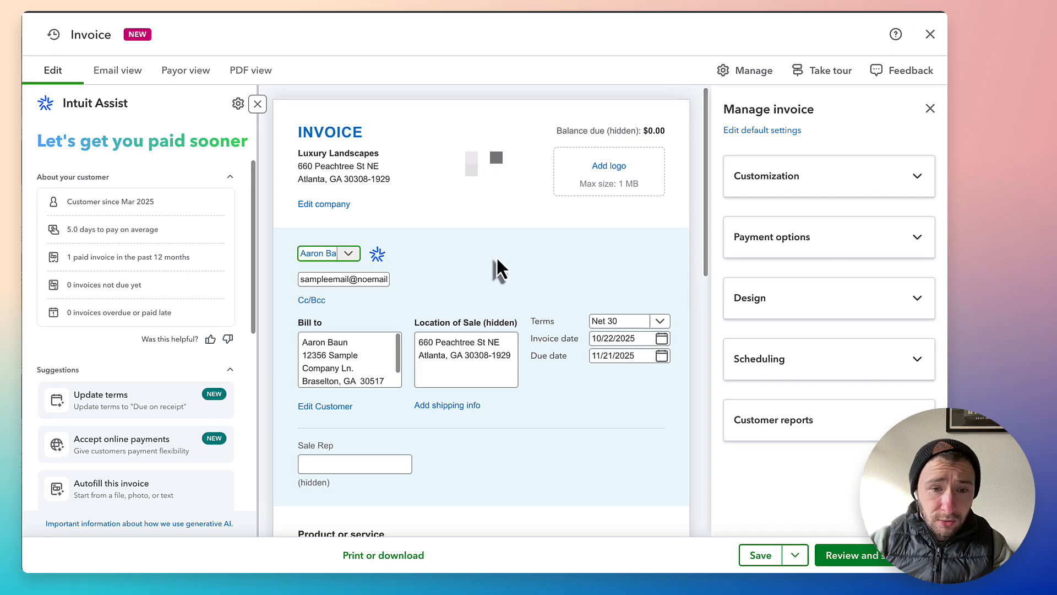
scroll(497, 256, "down", 2)
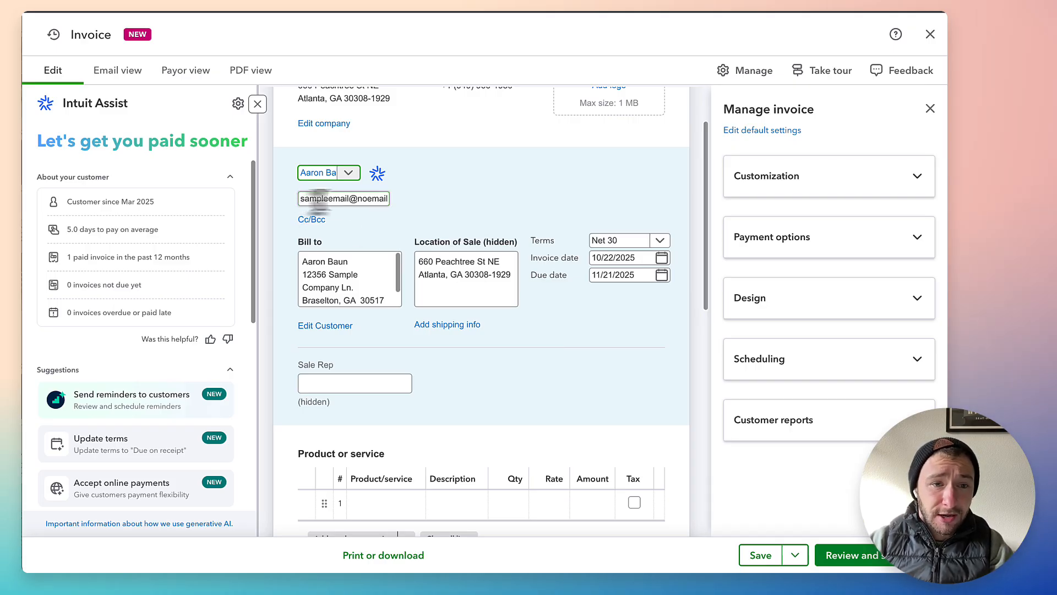
left_click(649, 193)
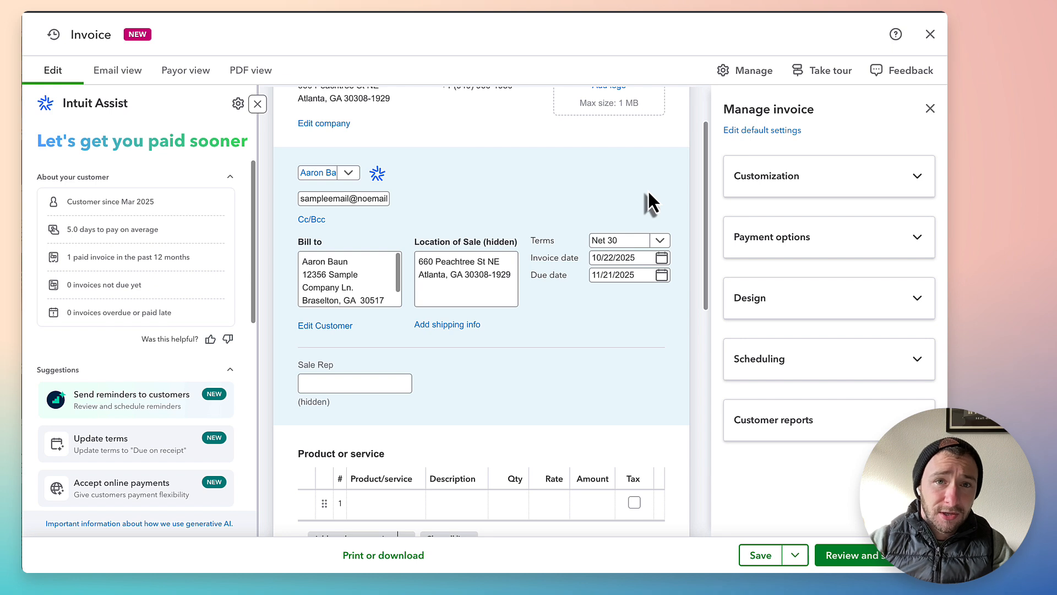
- Switch the invoice terms to Due on receipt and return them to Net 30
left_click(661, 242)
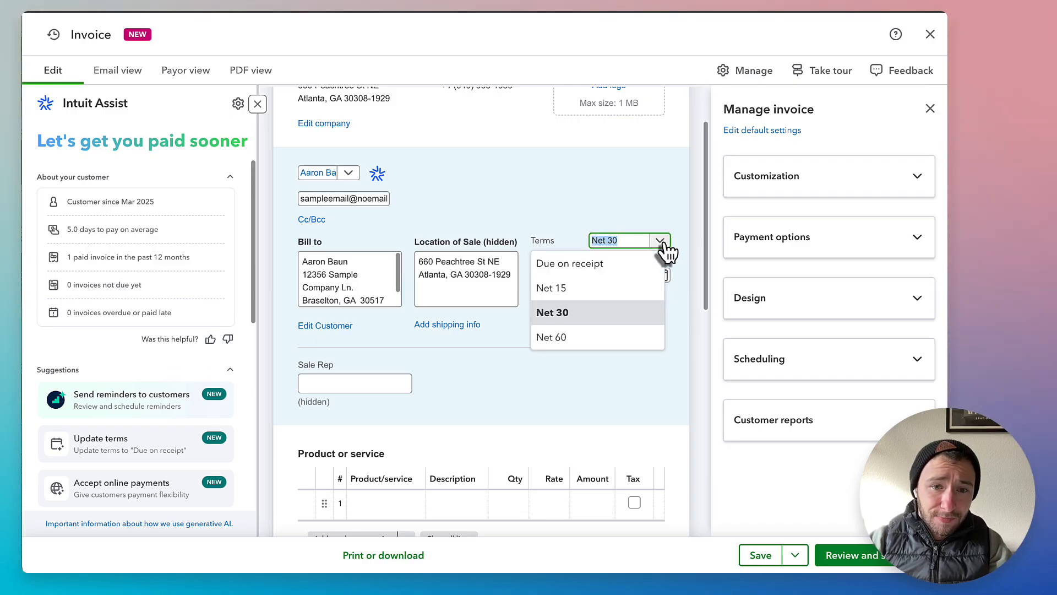
left_click(574, 307)
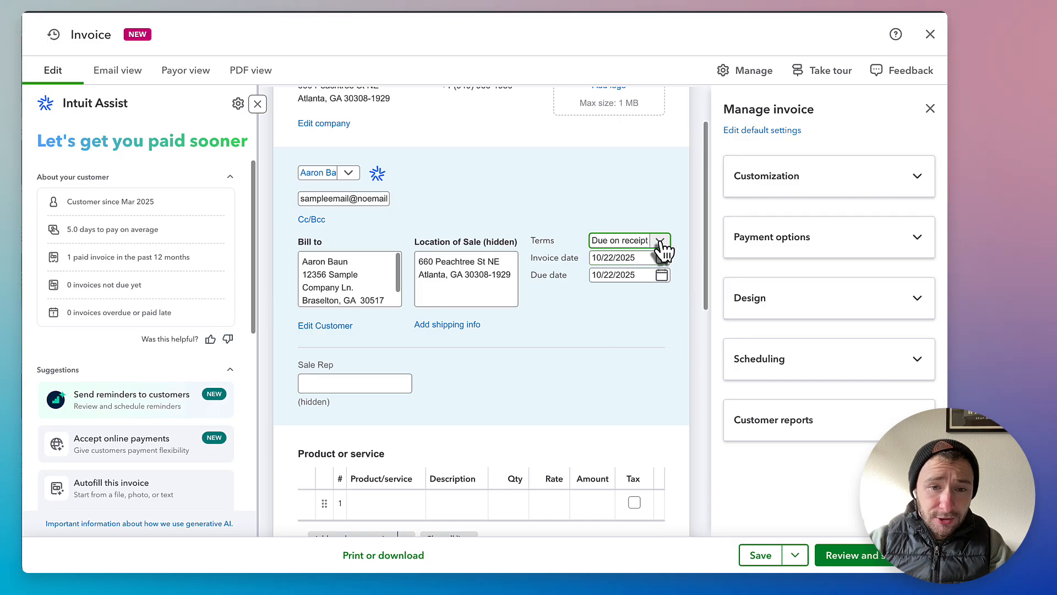
left_click(663, 250)
left_click(586, 312)
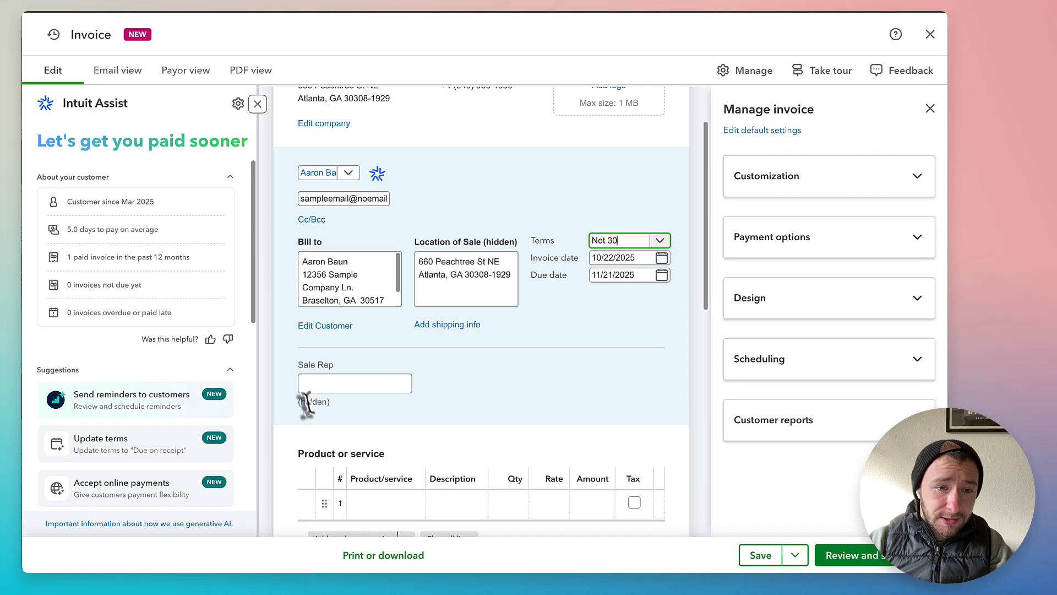
- Create and save a new service item named Consulting for the invoice's first line, leaving the Sale Rep field empty
left_click(343, 384)
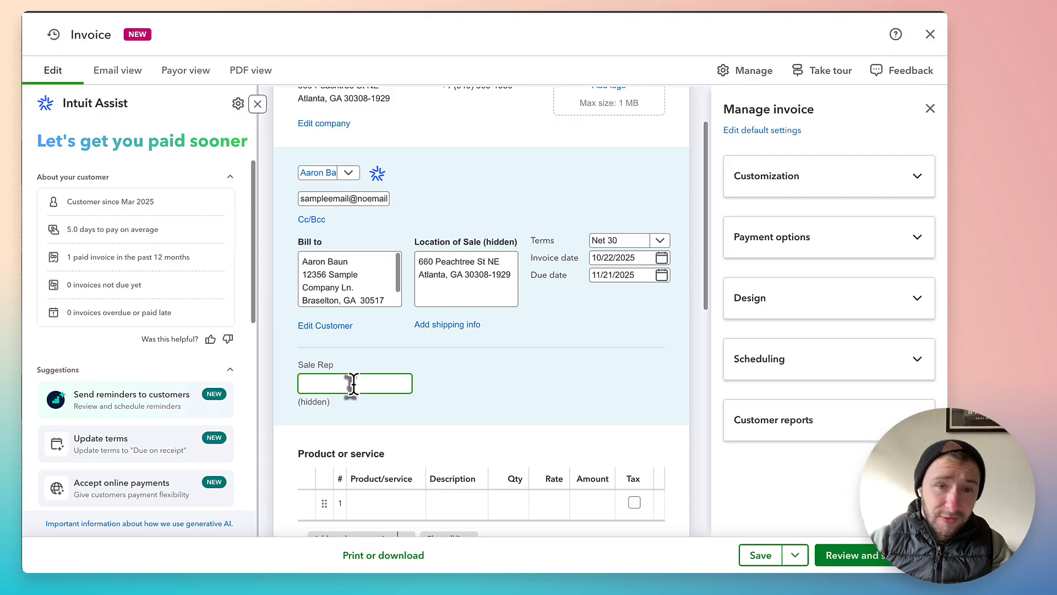
scroll(447, 364, "down", 2)
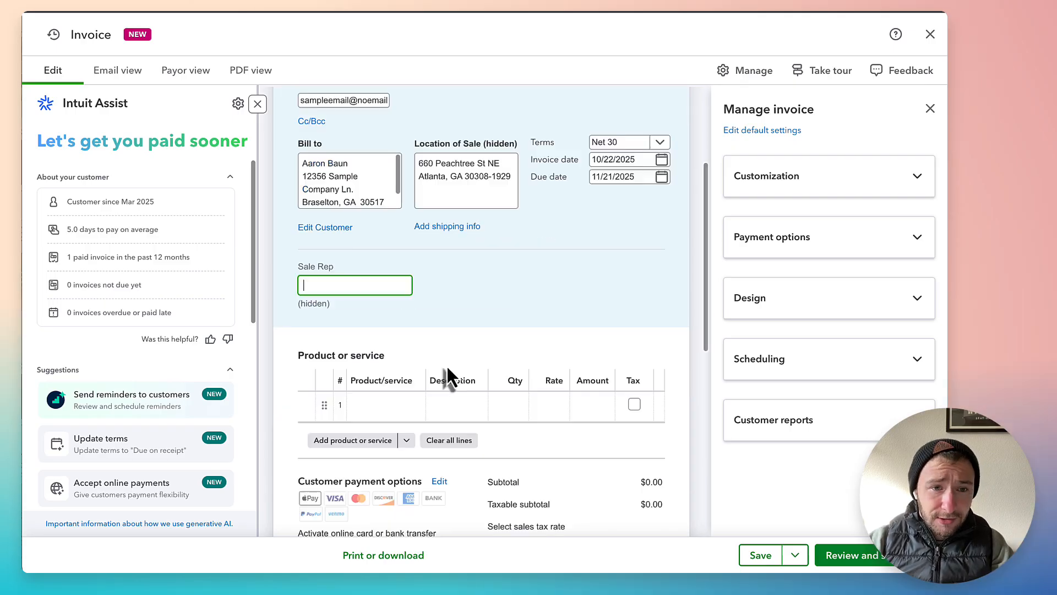
scroll(385, 360, "up", 1)
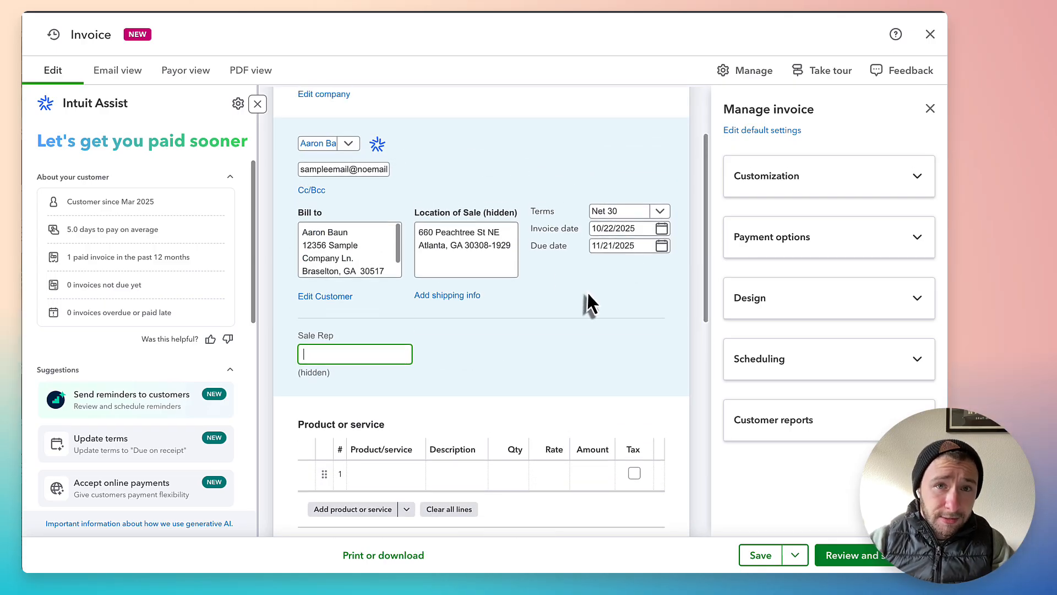
scroll(574, 303, "down", 2)
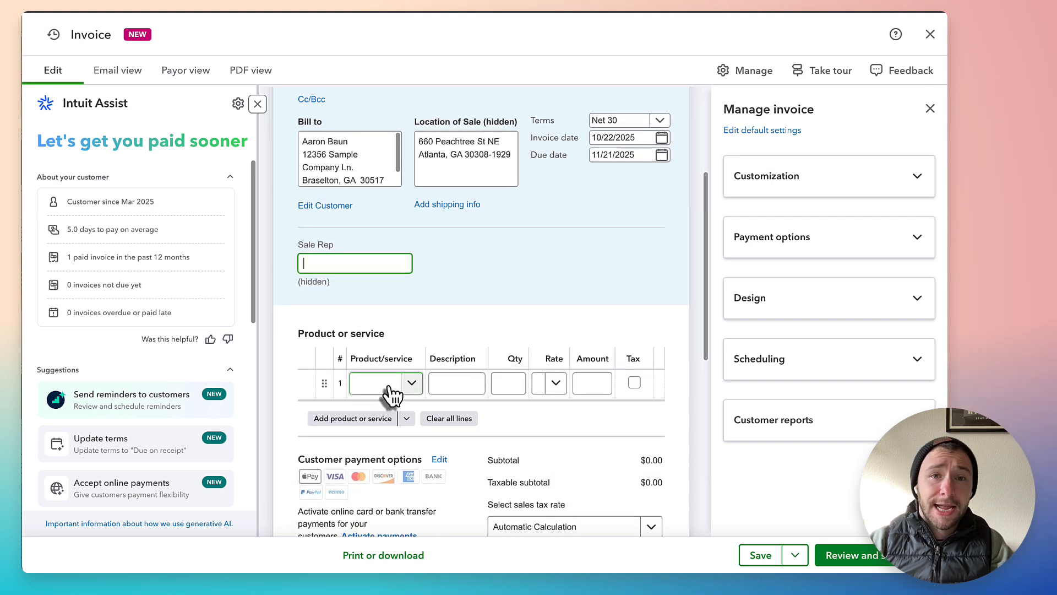
left_click(386, 384)
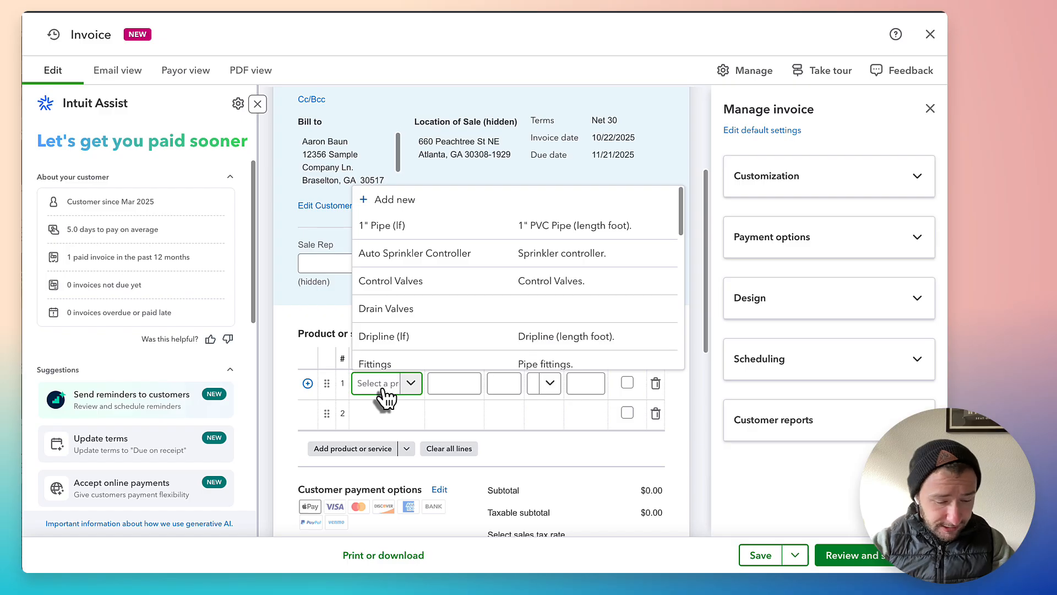
type("Consulting")
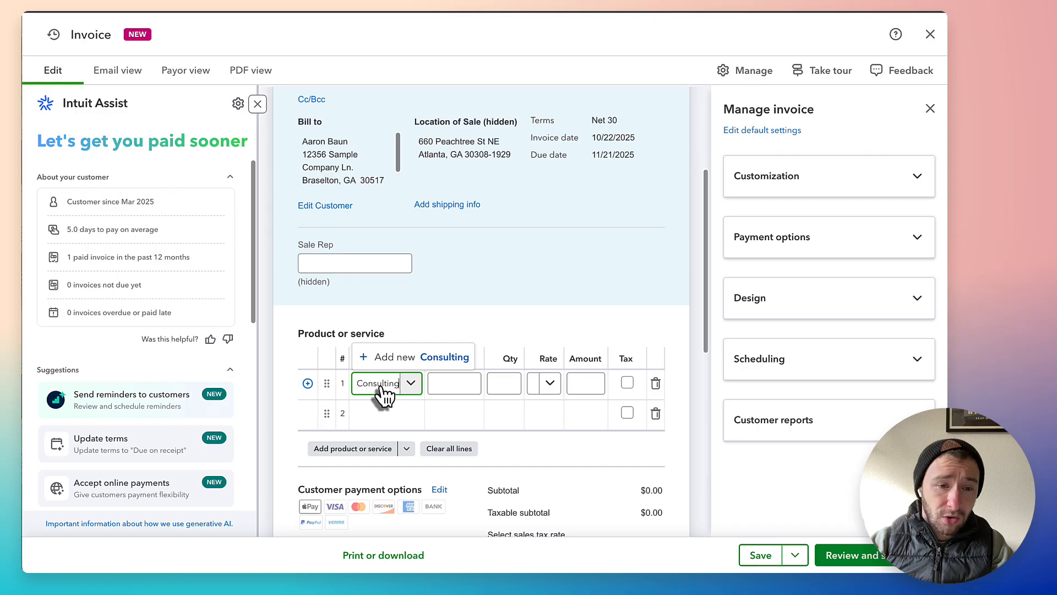
left_click(439, 358)
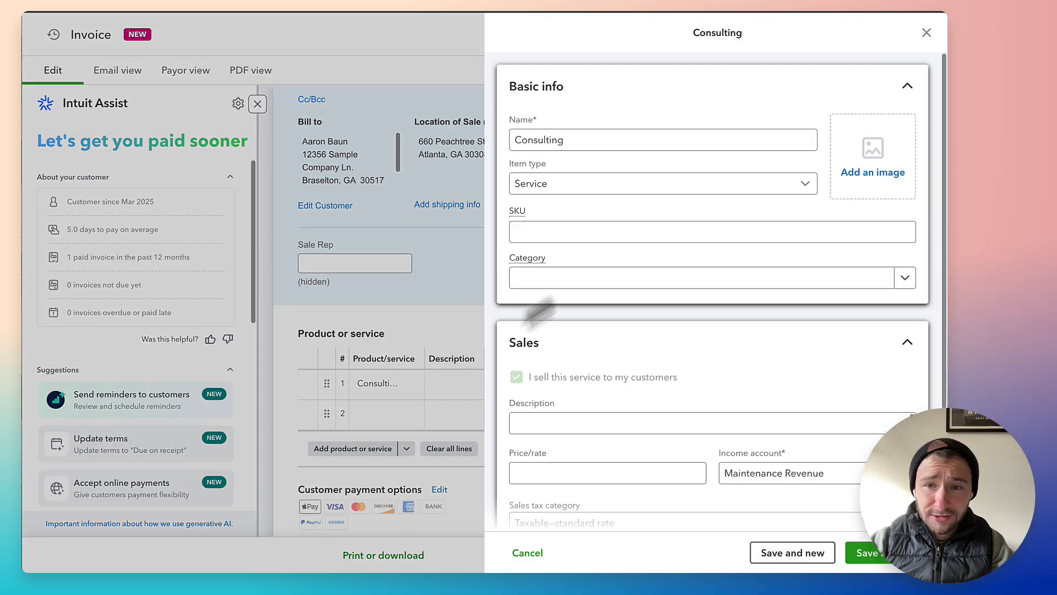
left_click(868, 552)
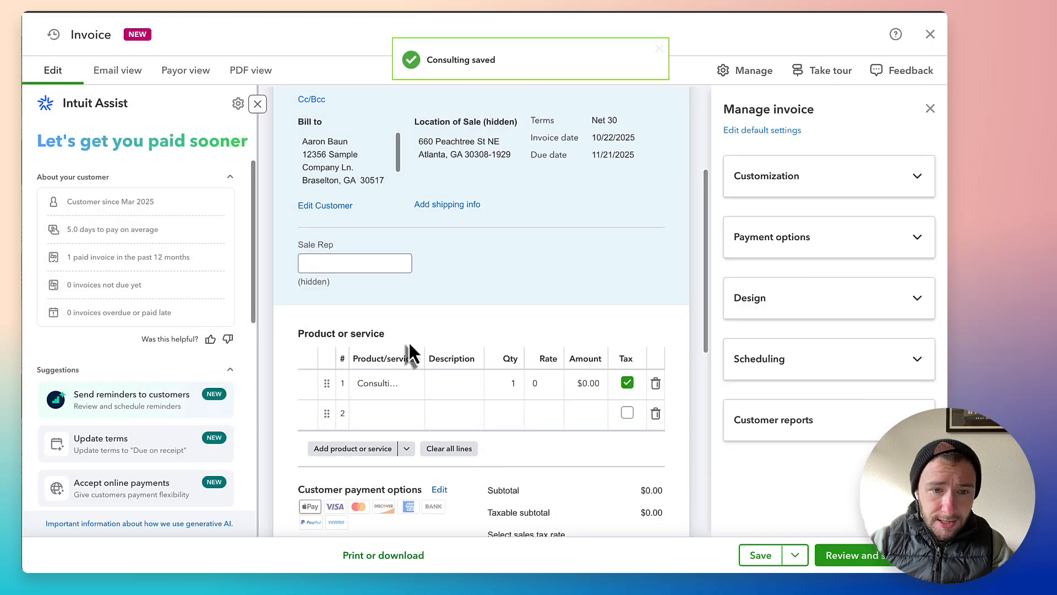
- Describe the Consulting line as "Consult for one hour at a rate of $300"
left_click(464, 384)
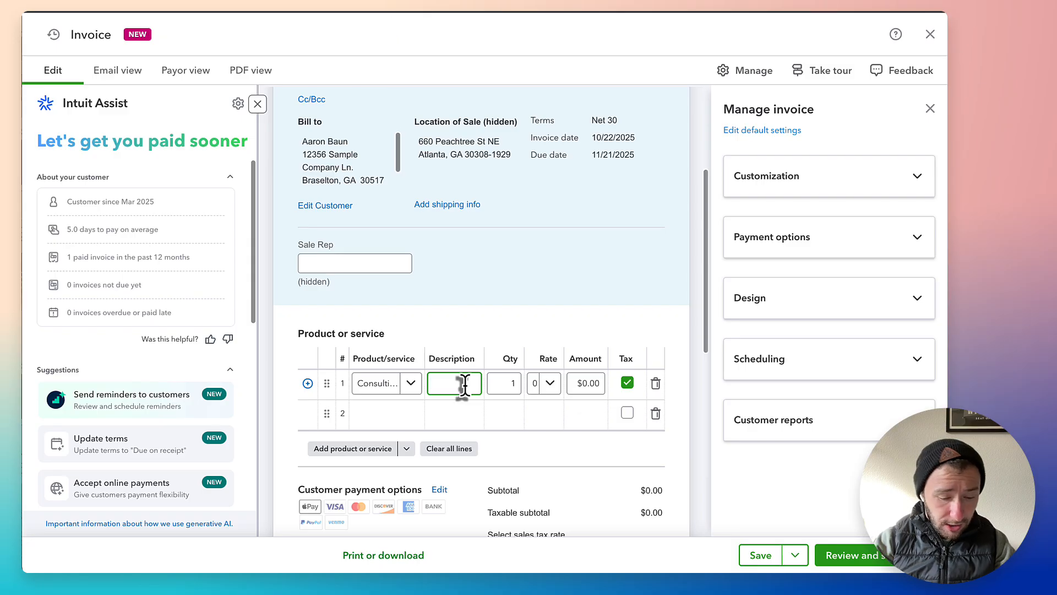
type("Co")
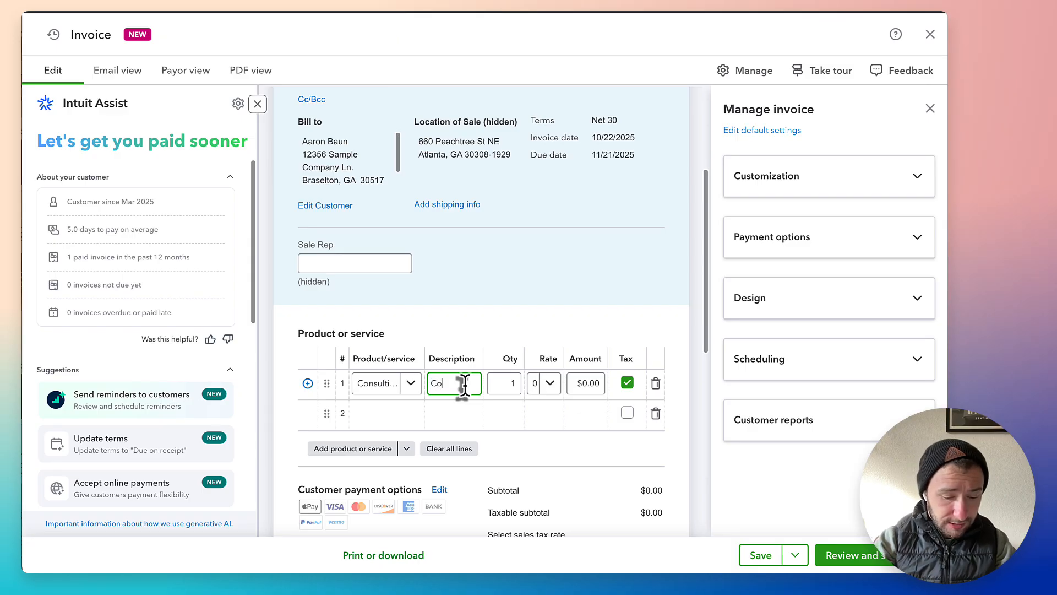
type("nsult for ")
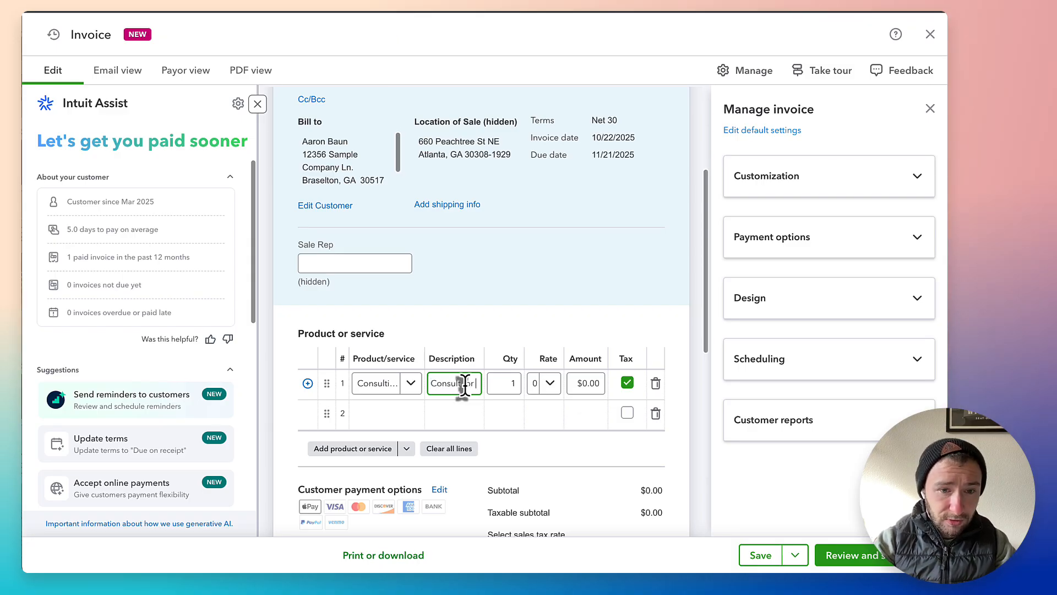
type("one hour at a rat")
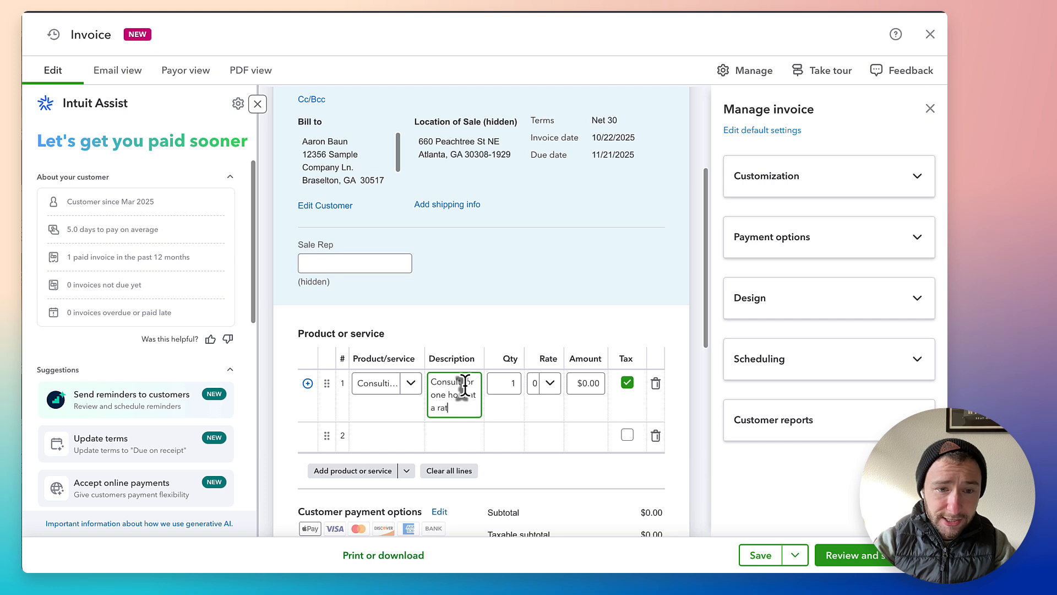
type("e of $300")
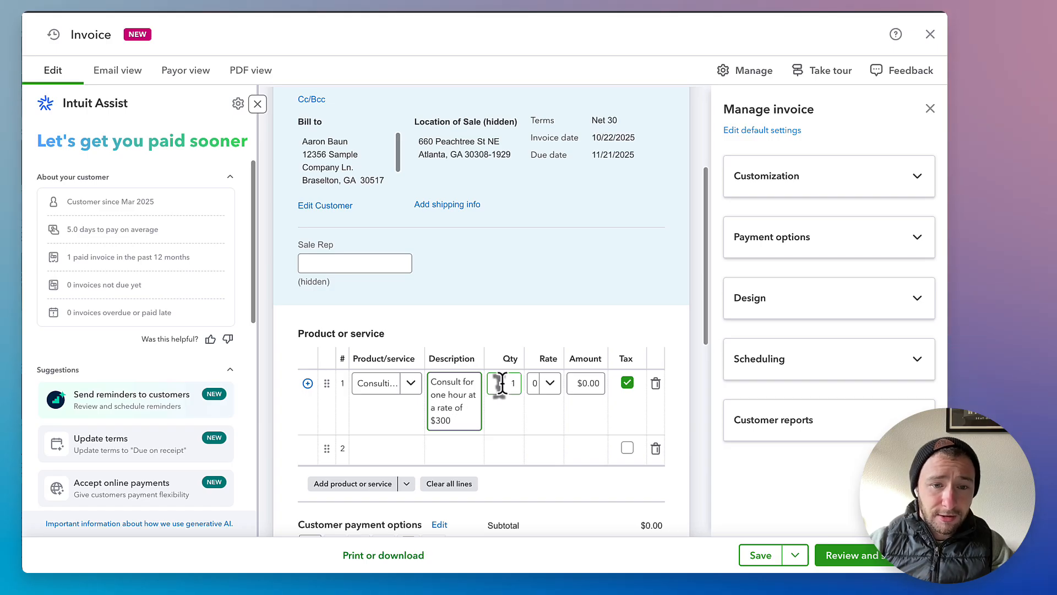
- Set the rate of the Consulting line to 300
left_click(541, 392)
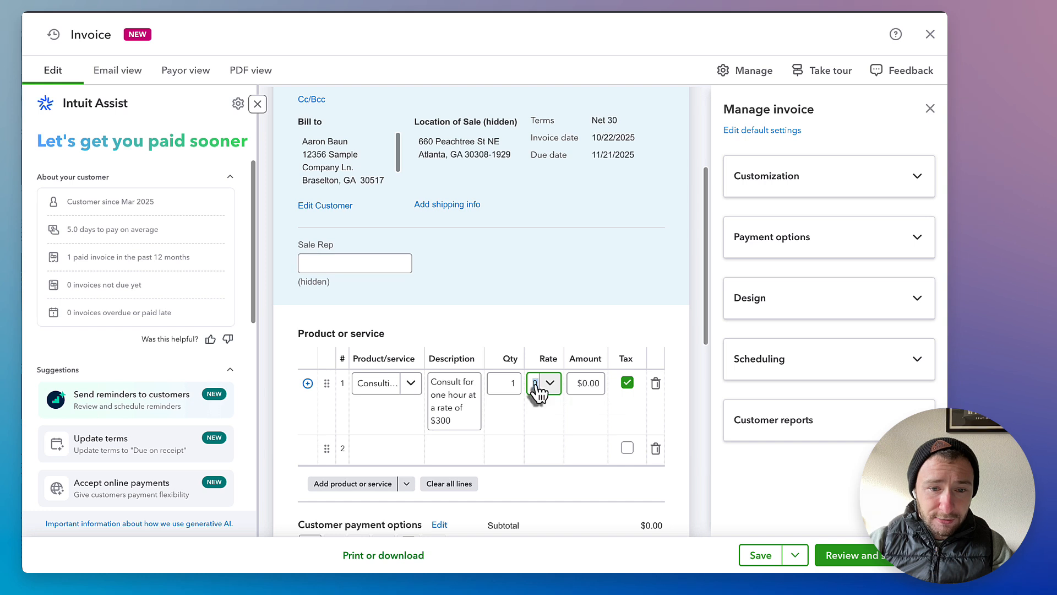
double_click(536, 387)
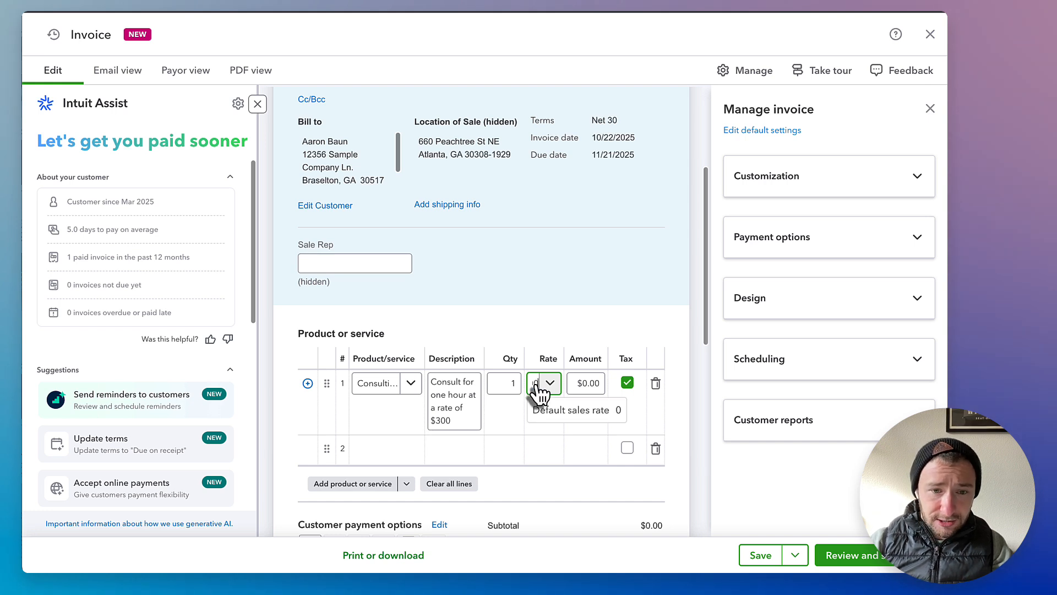
left_click(547, 315)
left_click(538, 388)
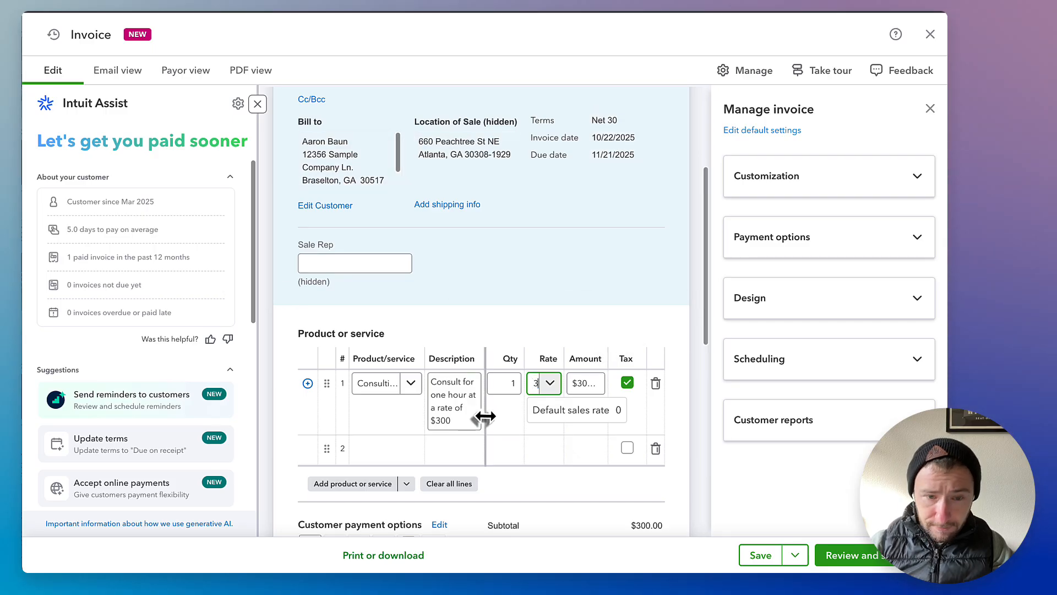
left_click(559, 316)
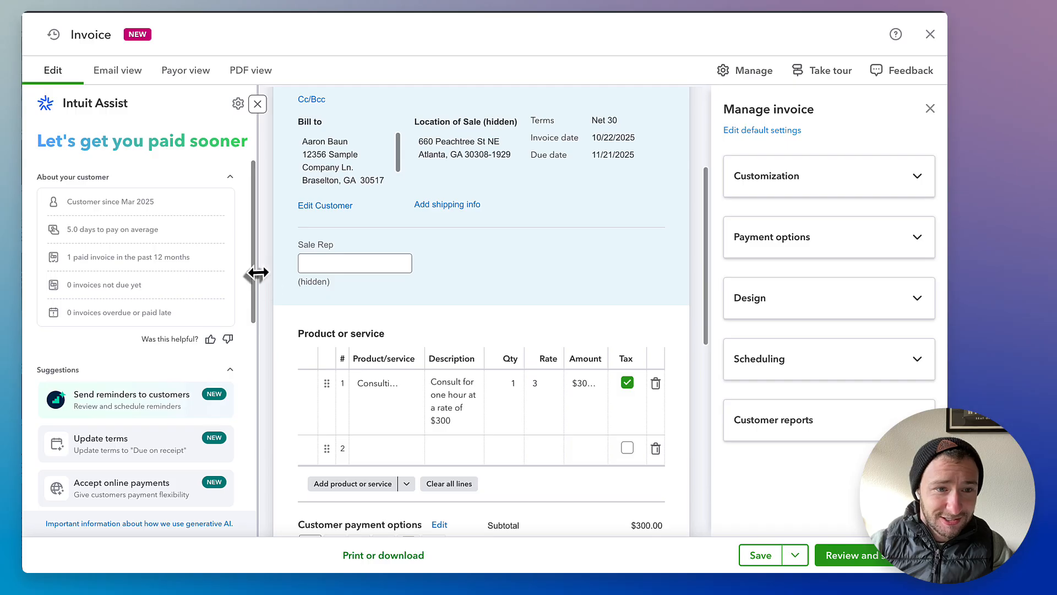
- Collapse Intuit Assist to widen the invoice form and make the Consulting line non-taxable
left_click_drag(260, 275, 160, 295)
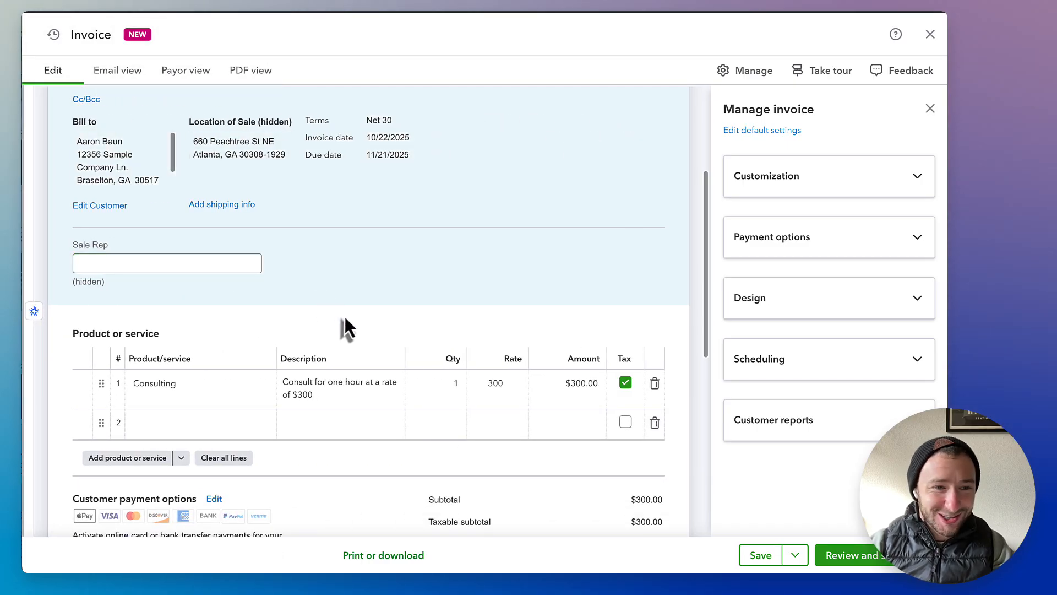
left_click(627, 384)
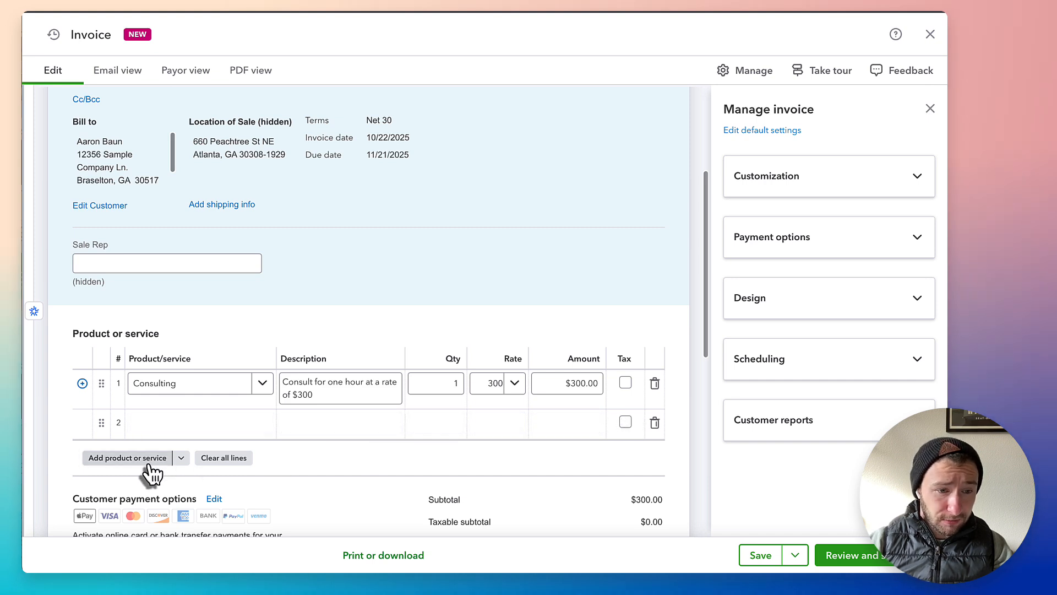
left_click(579, 422)
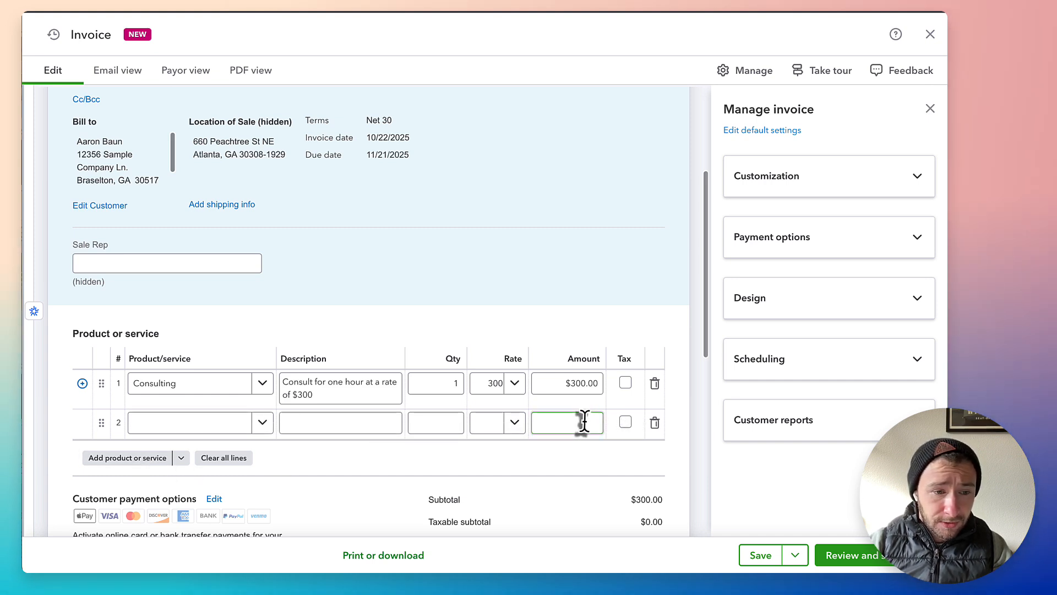
- Review the invoice totals, customer payment instructions, customer note, internal notes and statement memo
scroll(584, 422, "down", 2)
scroll(584, 422, "down", 2)
scroll(586, 422, "down", 2)
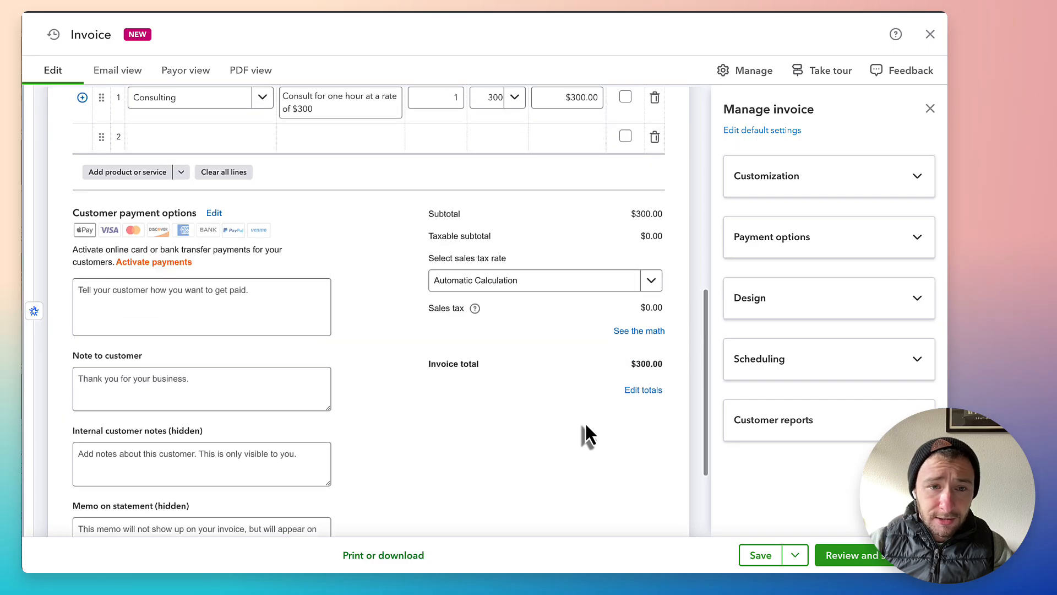
scroll(586, 422, "down", 1)
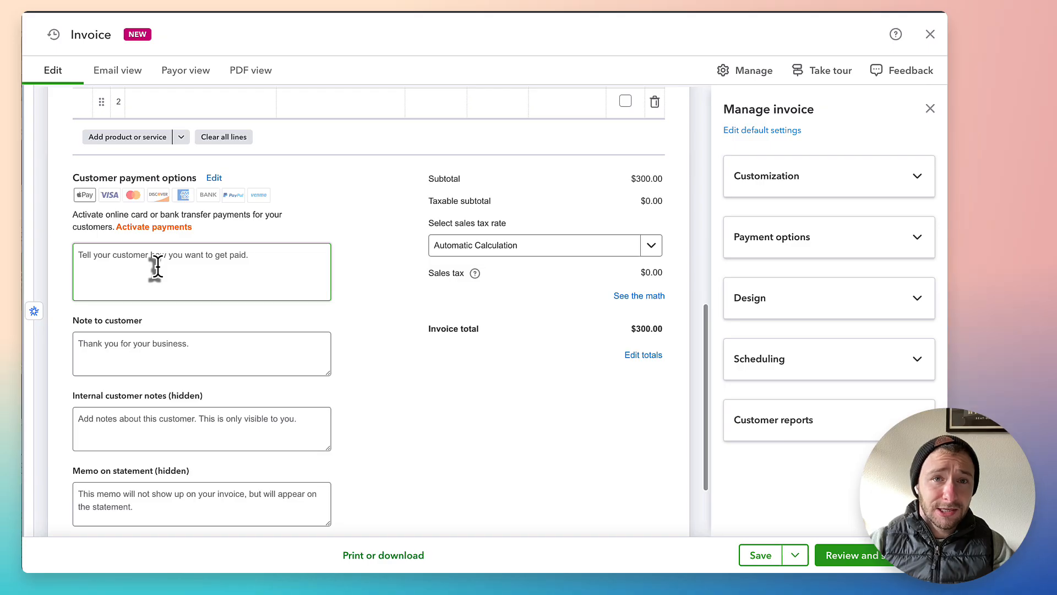
left_click(251, 275)
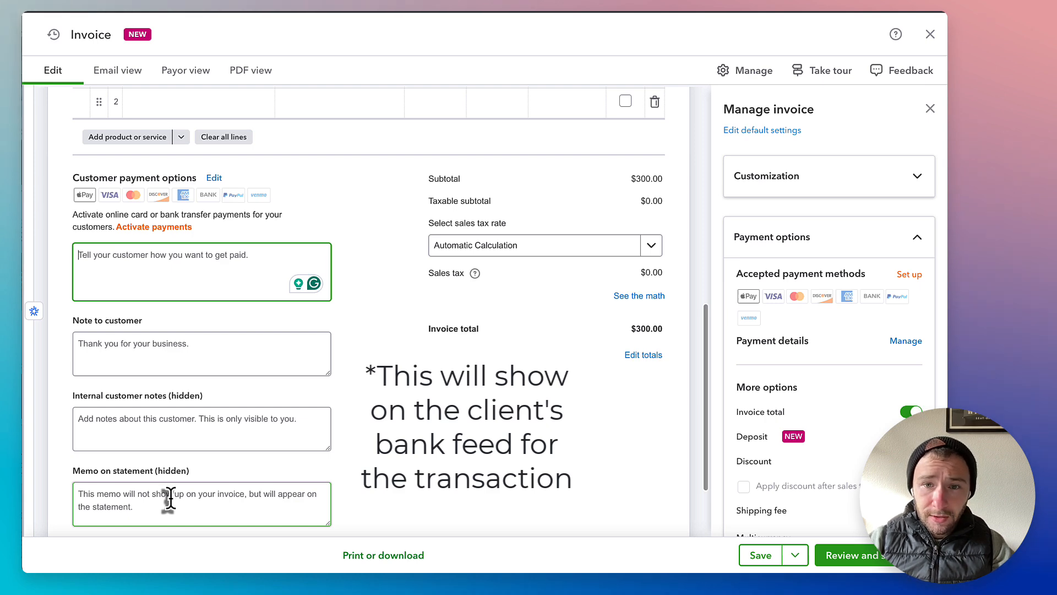
- Expand the invoice's customization settings and turn the Ship to information on and back off
scroll(559, 486, "up", 7)
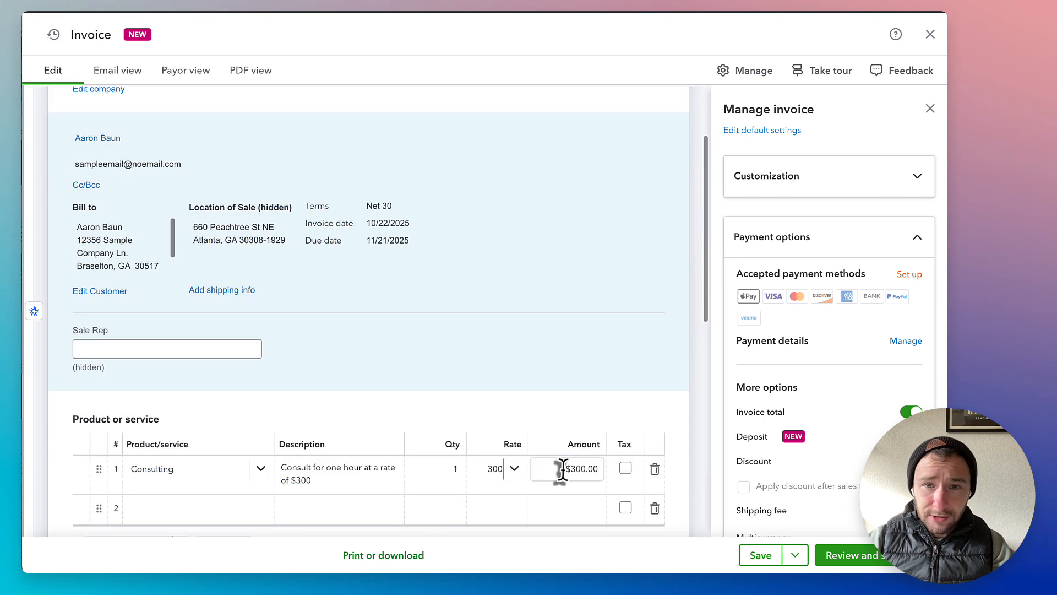
left_click(905, 173)
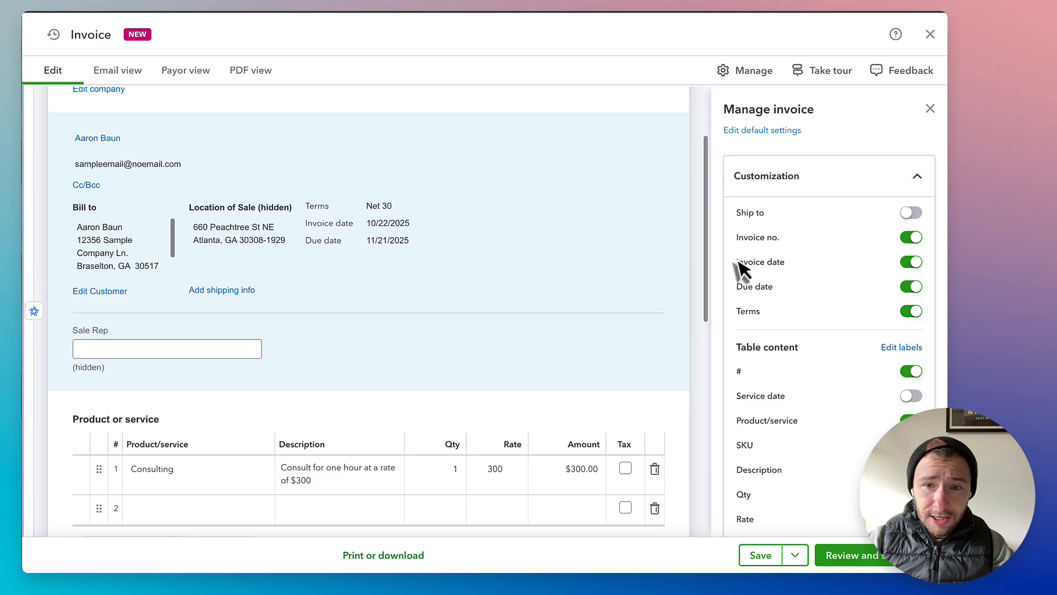
scroll(823, 242, "down", 3)
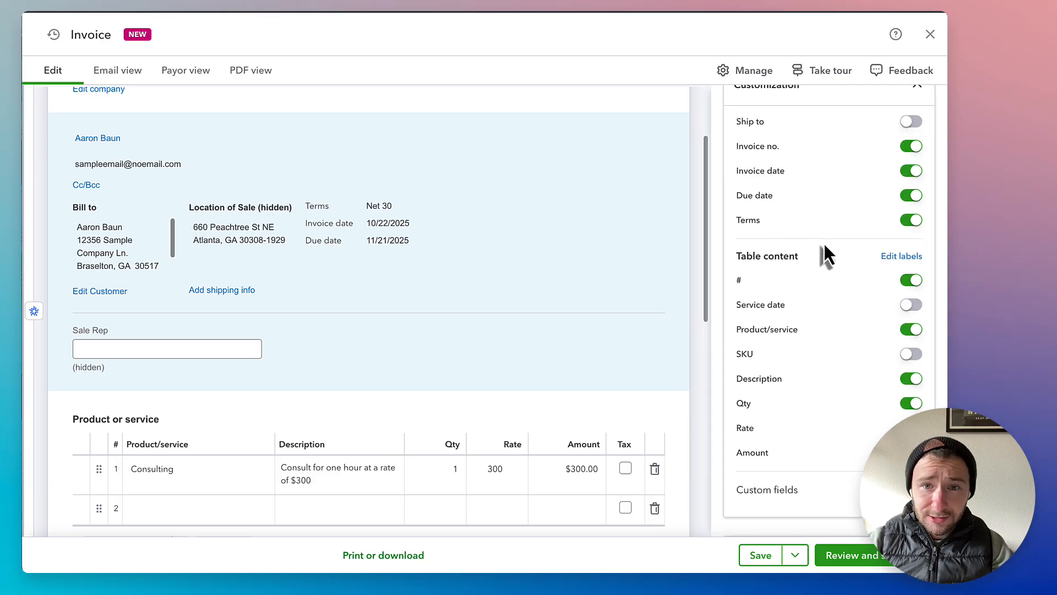
left_click(910, 123)
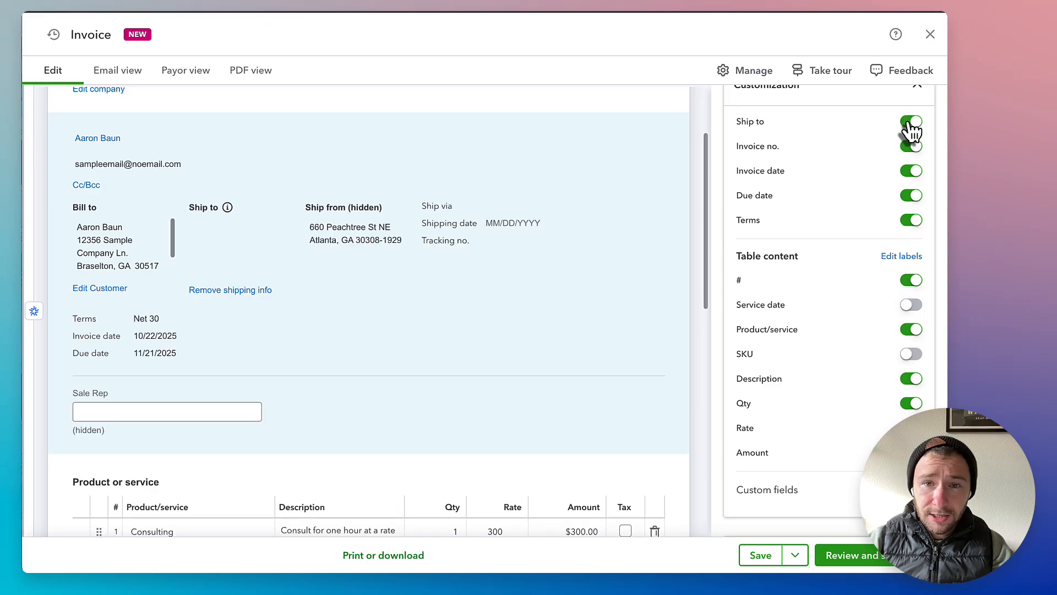
left_click(911, 123)
- Hide the Qty and Rate columns in the invoice's product table
left_click(912, 404)
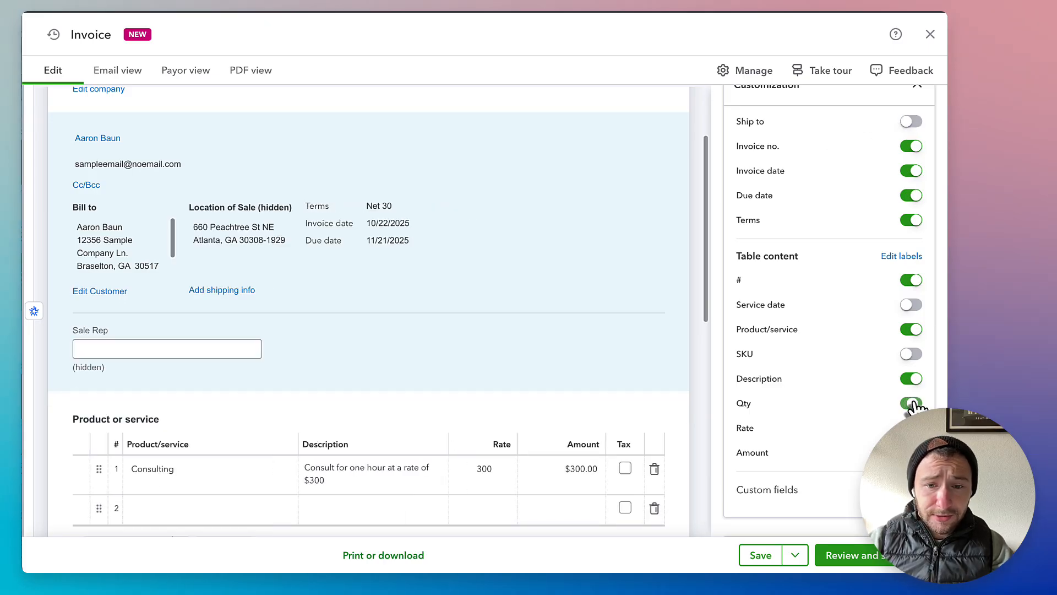
left_click(912, 404)
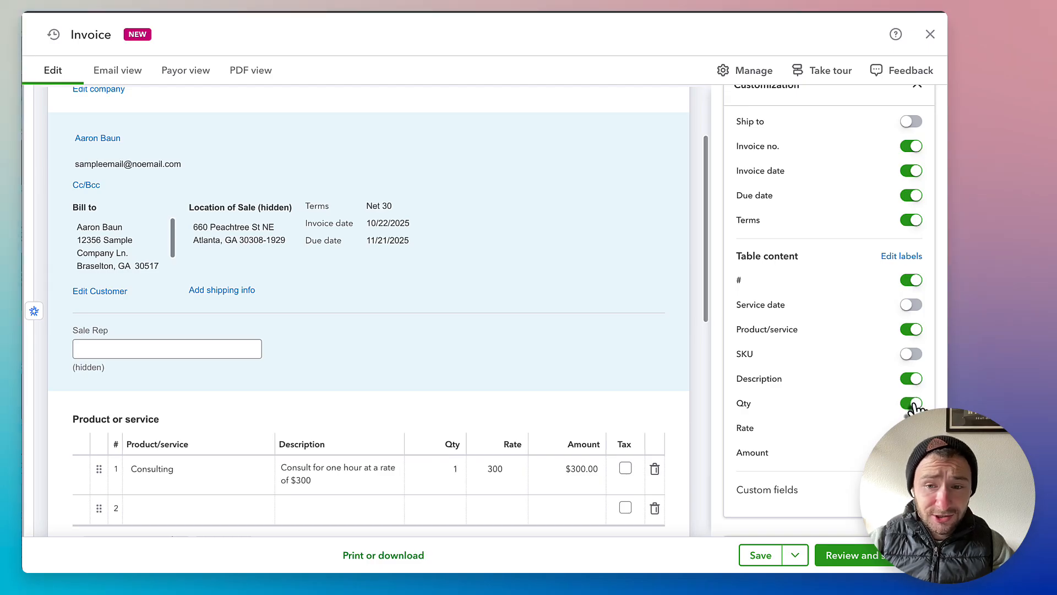
left_click(914, 404)
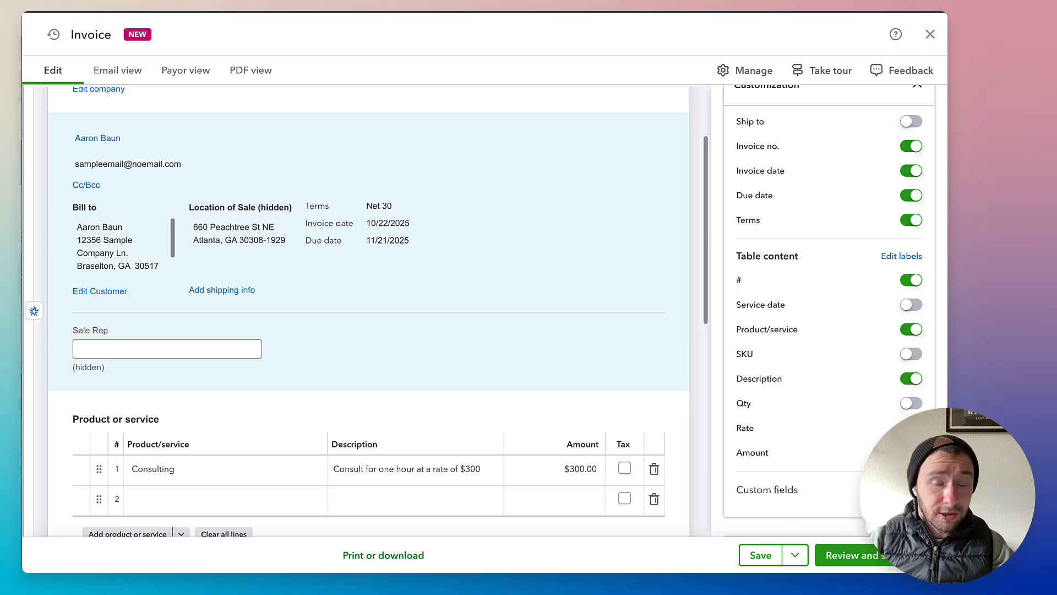
- Turn the Deposit and Discount options on and back off in the invoice's payment options
scroll(866, 453, "down", 8)
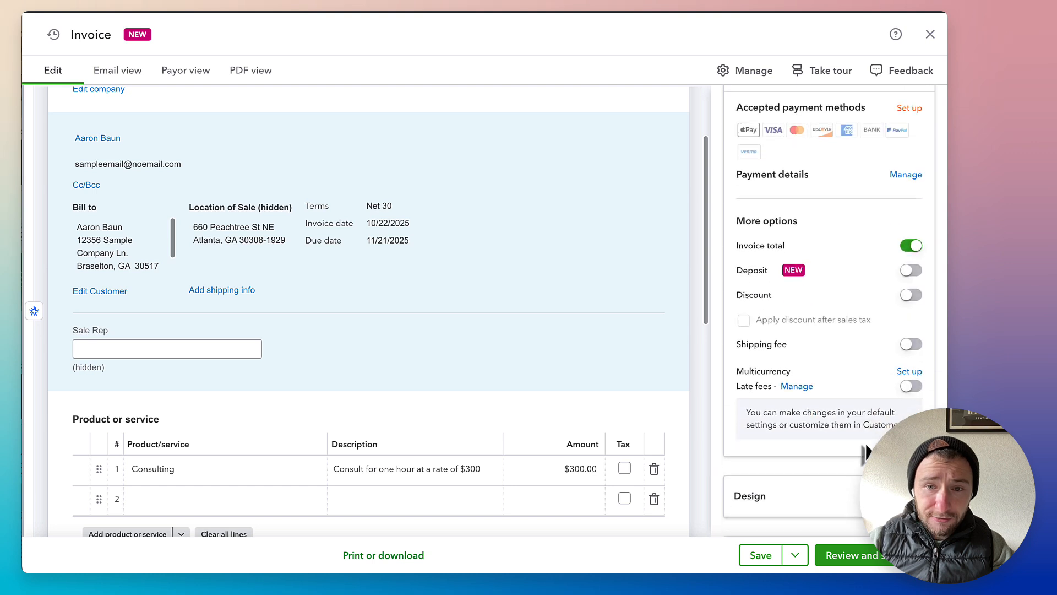
scroll(863, 429, "up", 2)
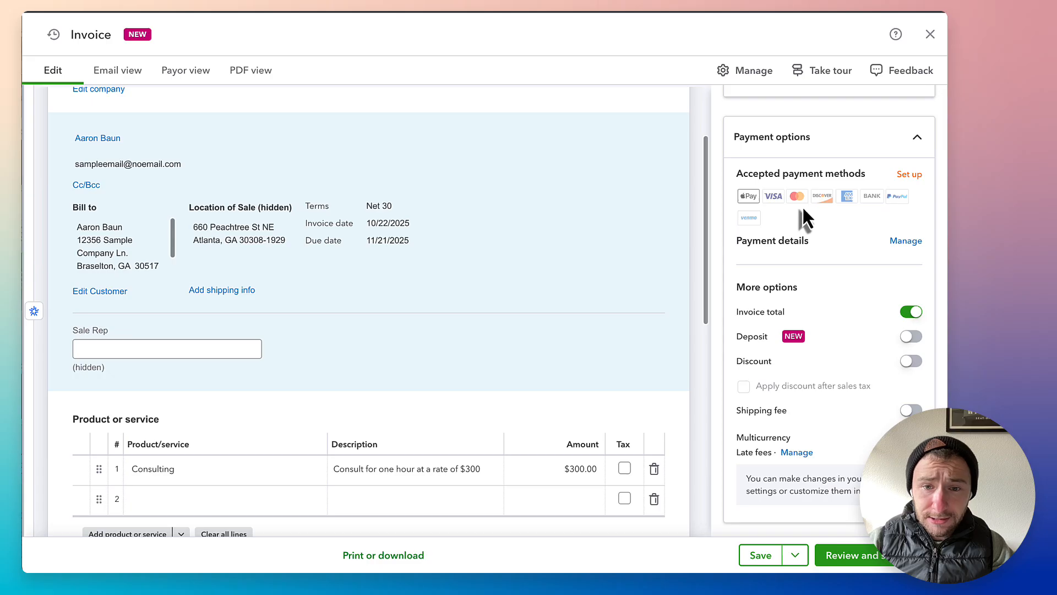
left_click(912, 336)
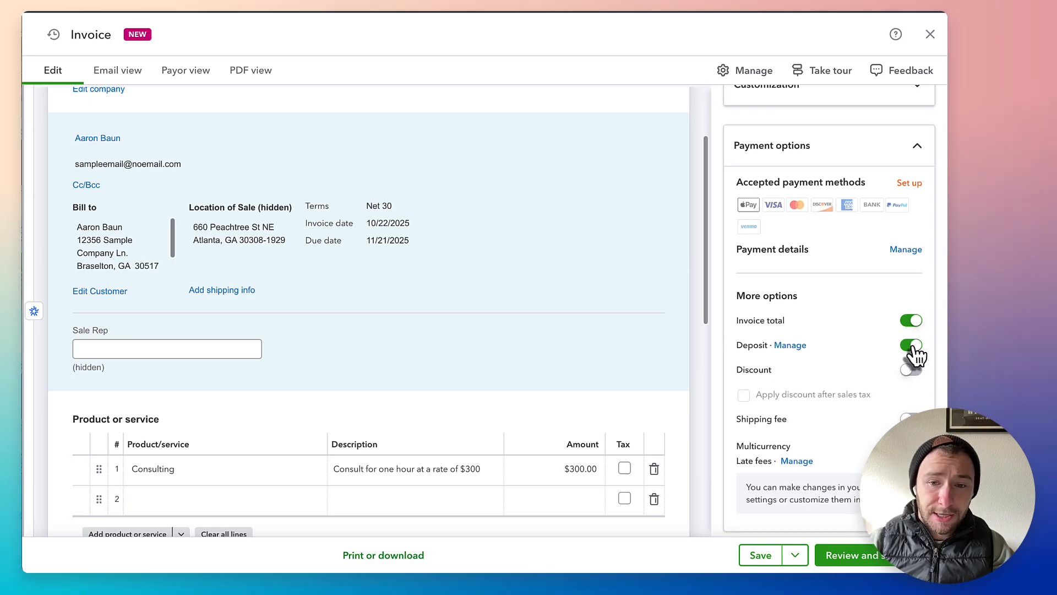
left_click(790, 345)
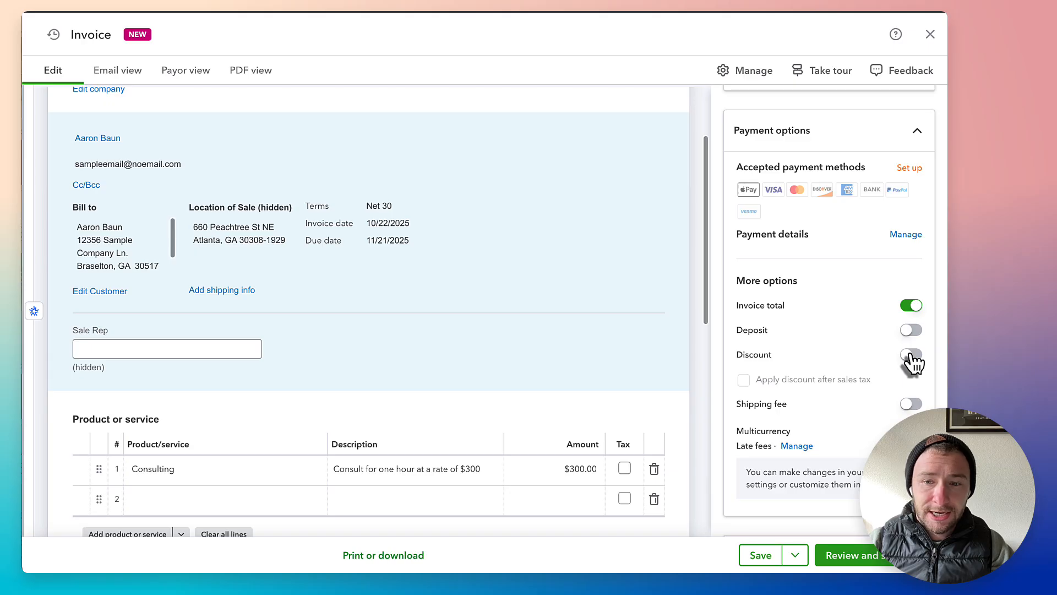
left_click(911, 355)
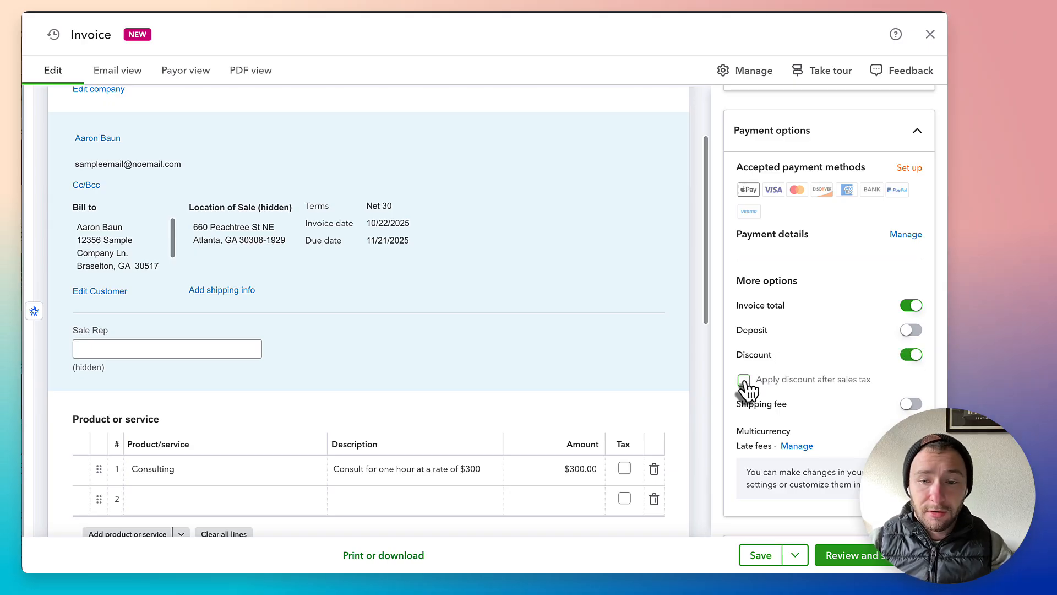
left_click(911, 355)
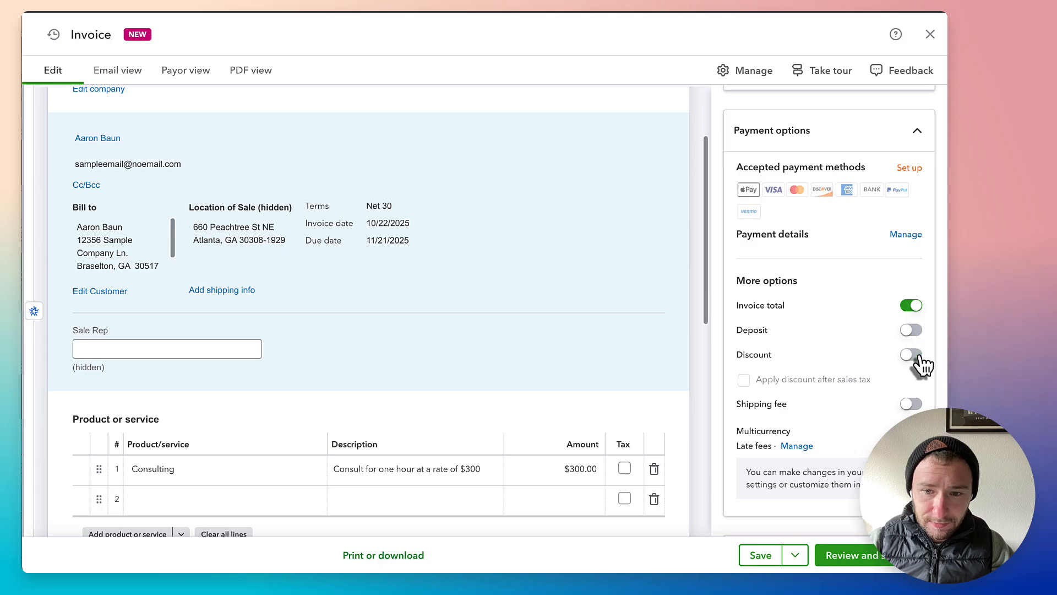
- Examine the invoice's shipping fee, multicurrency and late fee options, plus its design templates, colors and font
scroll(916, 363, "down", 1)
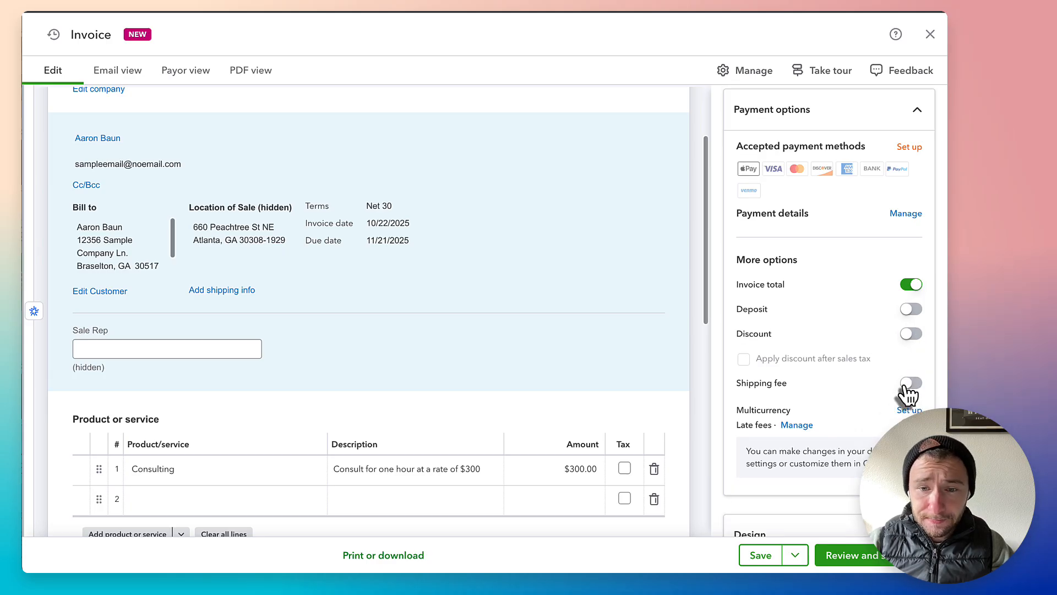
scroll(908, 389, "down", 2)
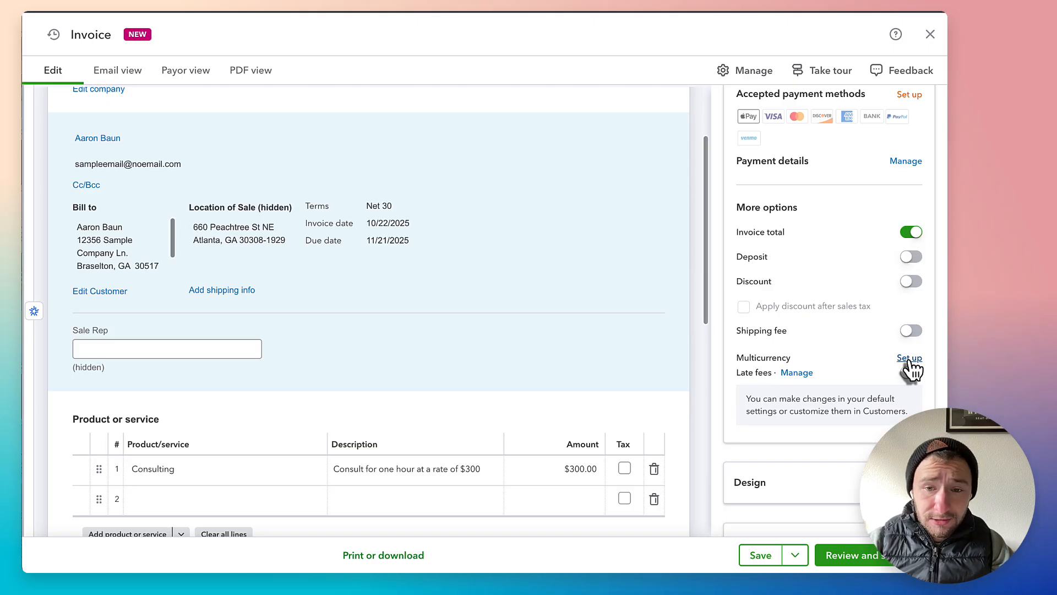
scroll(900, 346, "down", 4)
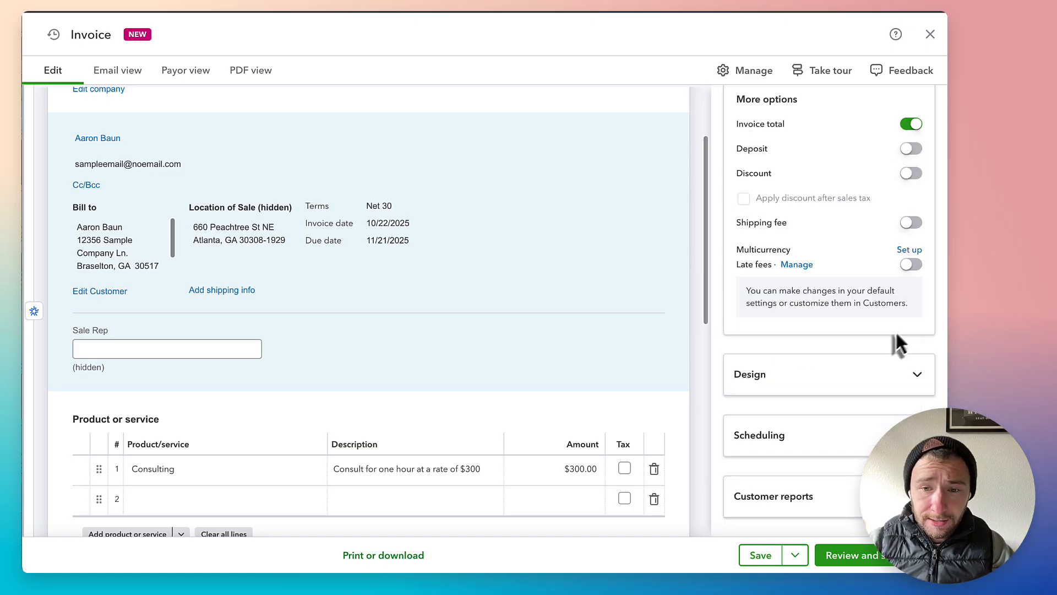
left_click(903, 372)
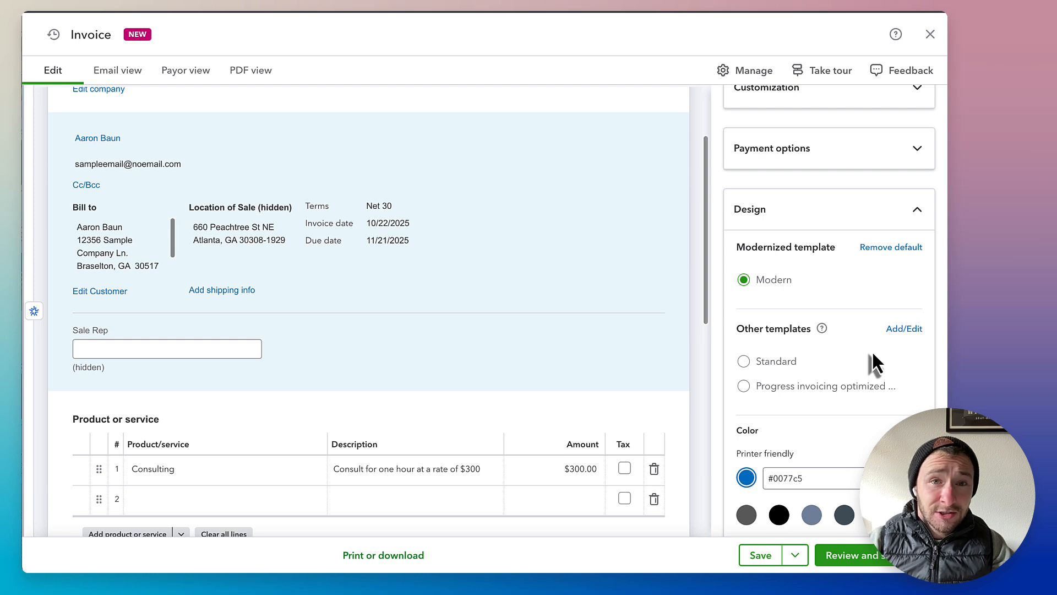
scroll(871, 354, "down", 5)
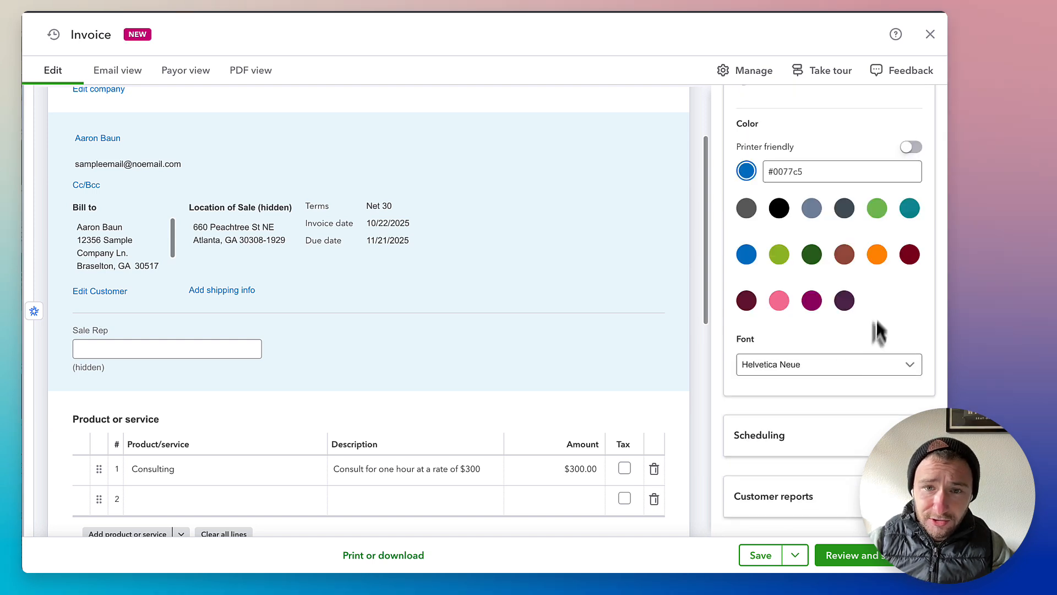
- Examine the invoice's scheduling options and the recurring payment settings for start date, interval and reminders, and return to the invoice
left_click(898, 435)
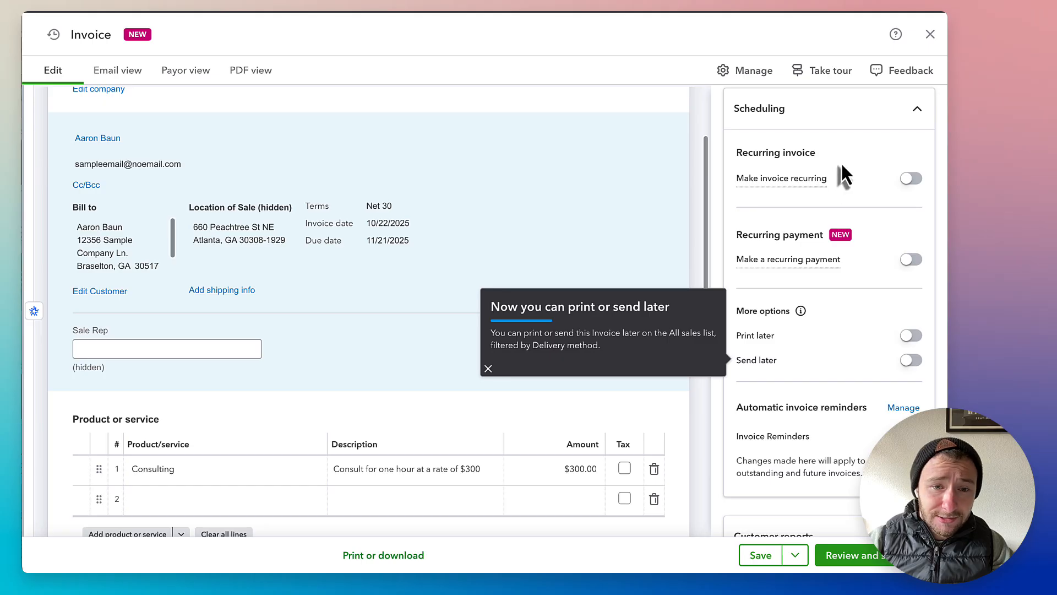
left_click(488, 369)
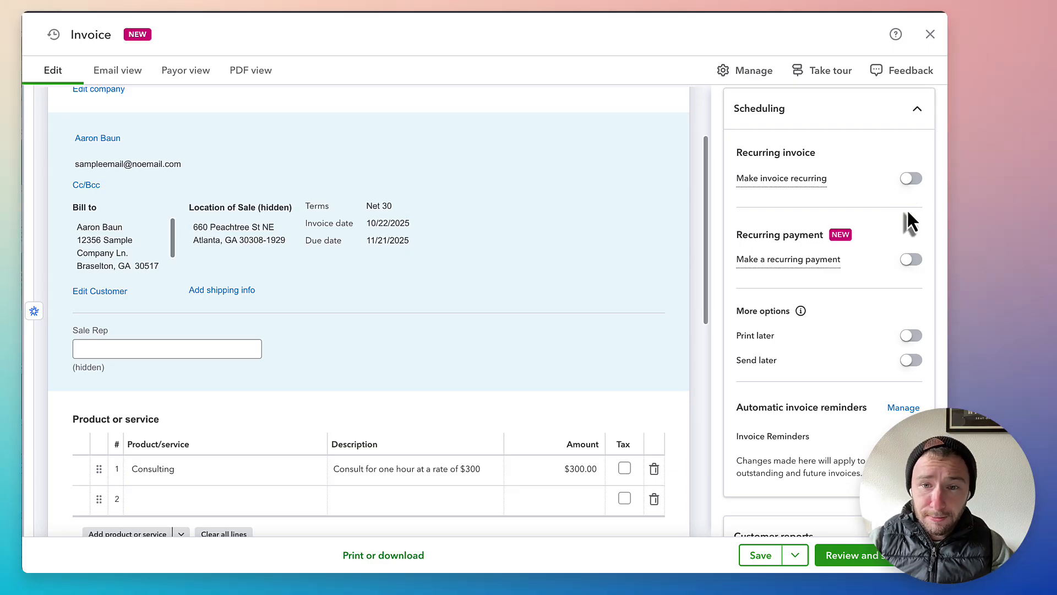
left_click(912, 260)
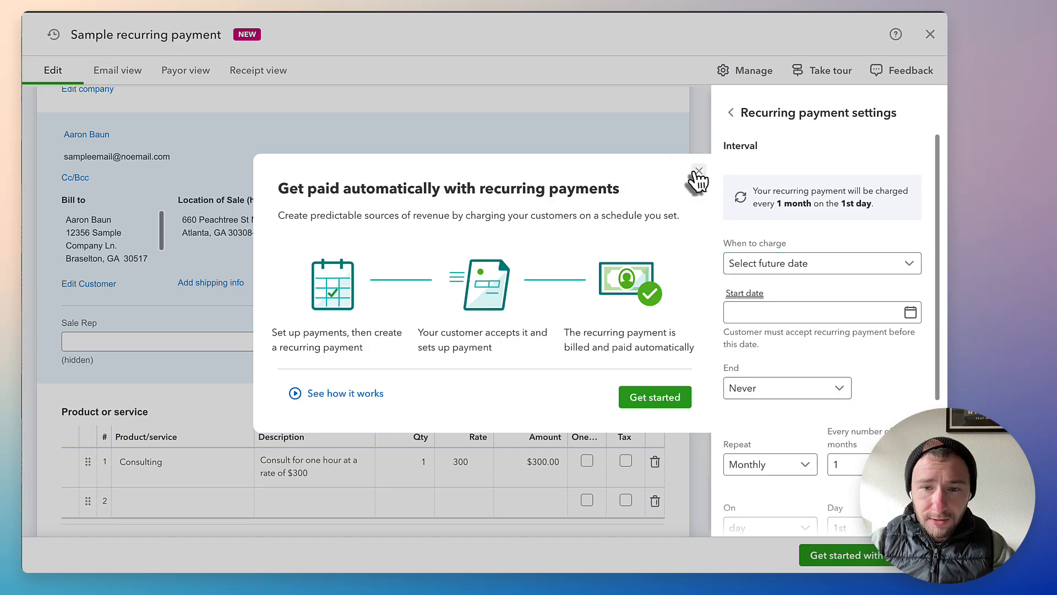
left_click(697, 171)
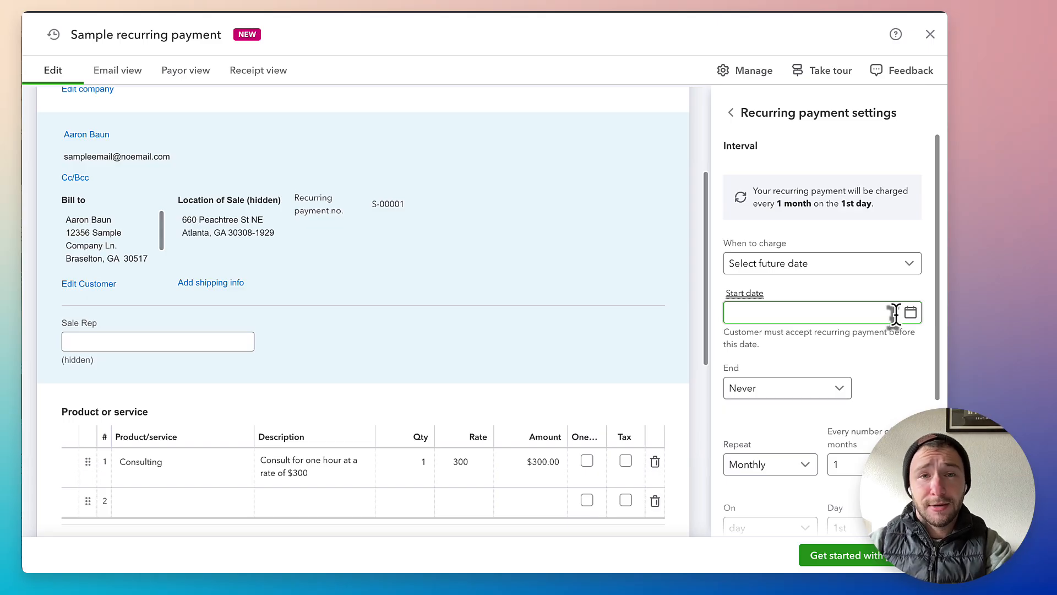
scroll(887, 314, "down", 3)
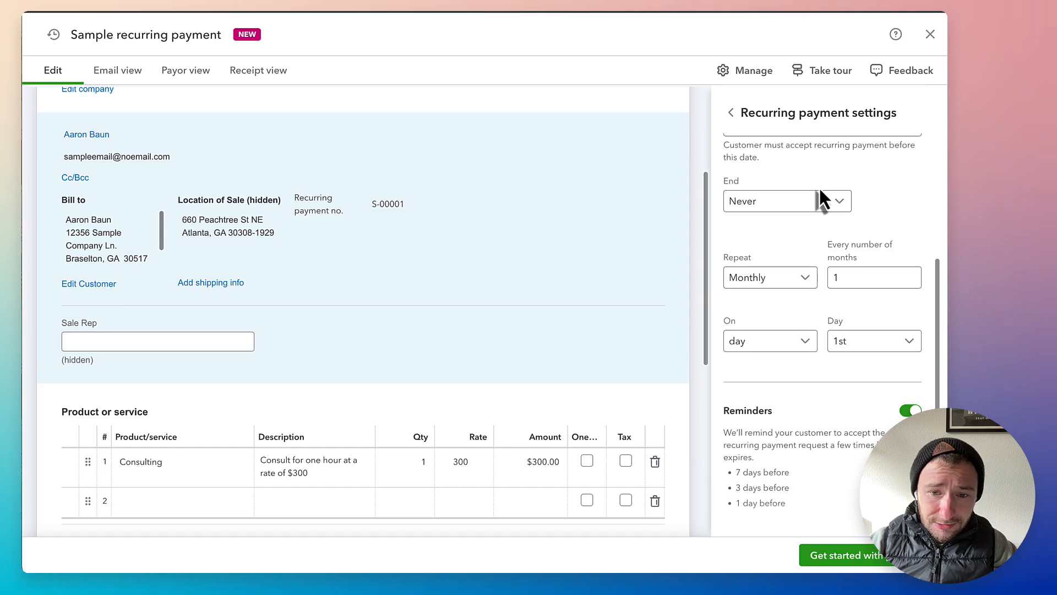
scroll(848, 397, "down", 1)
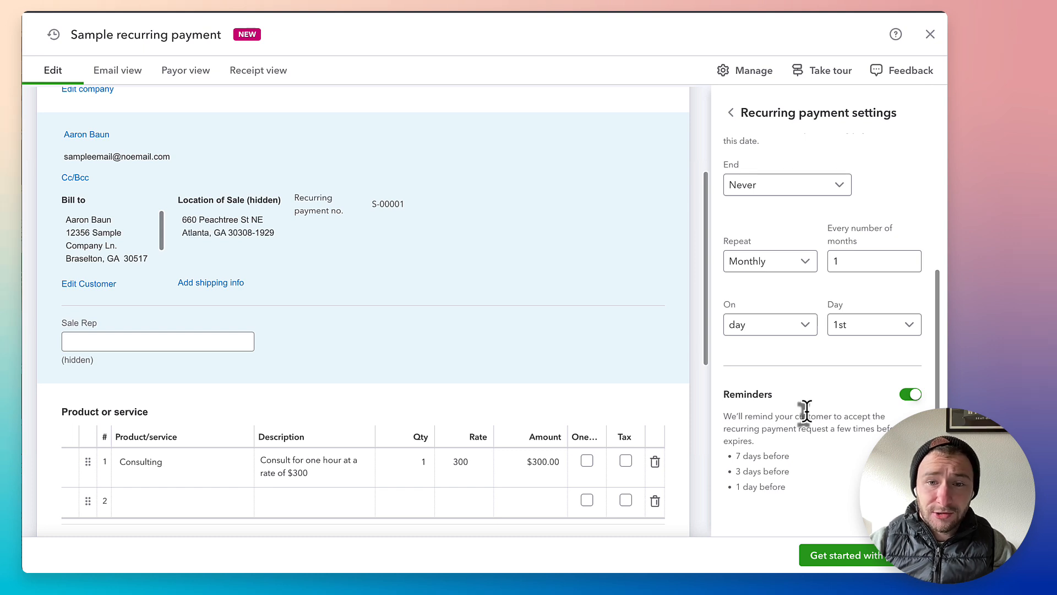
left_click(728, 113)
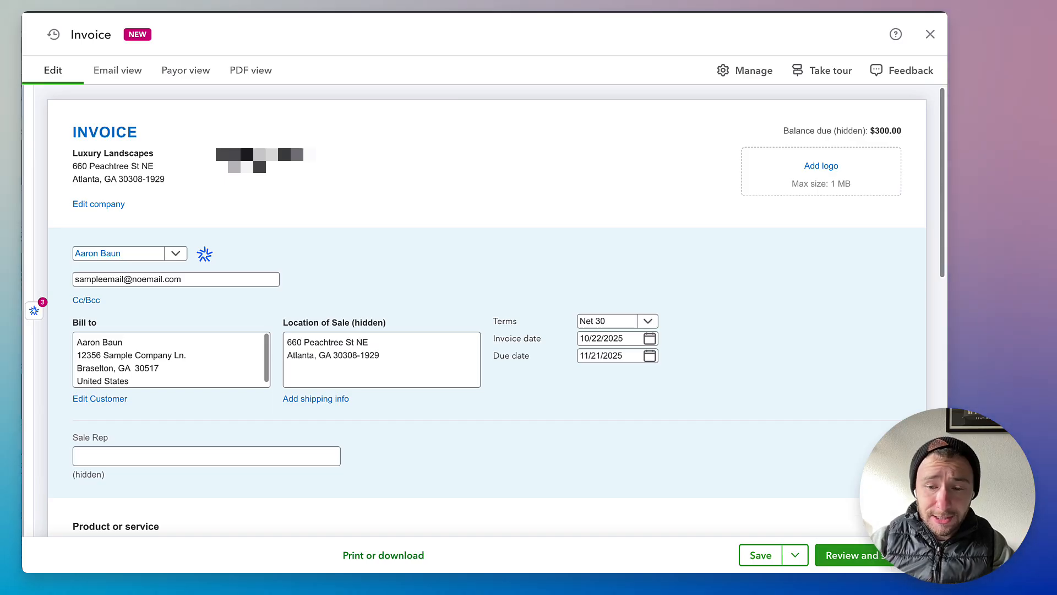
- Save the invoice by generating a share link for the customer and close the link dialog
left_click(925, 555)
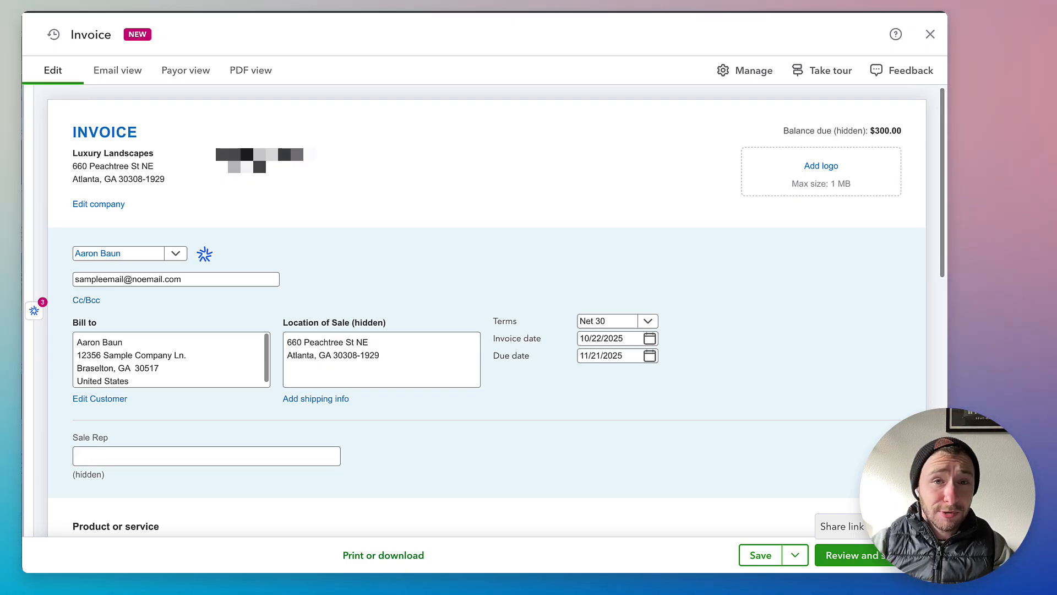
left_click(761, 555)
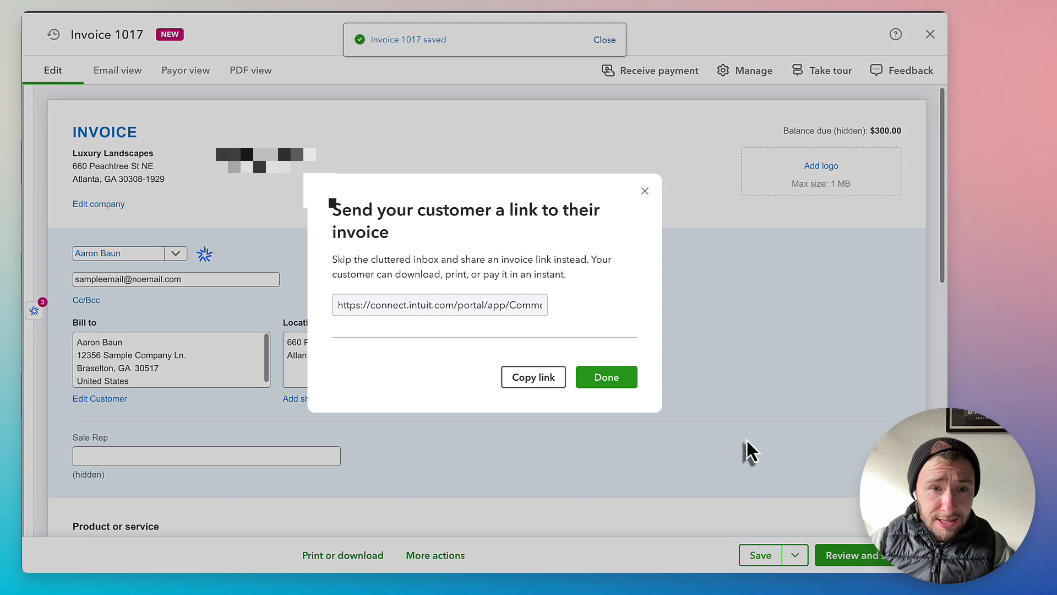
left_click(645, 190)
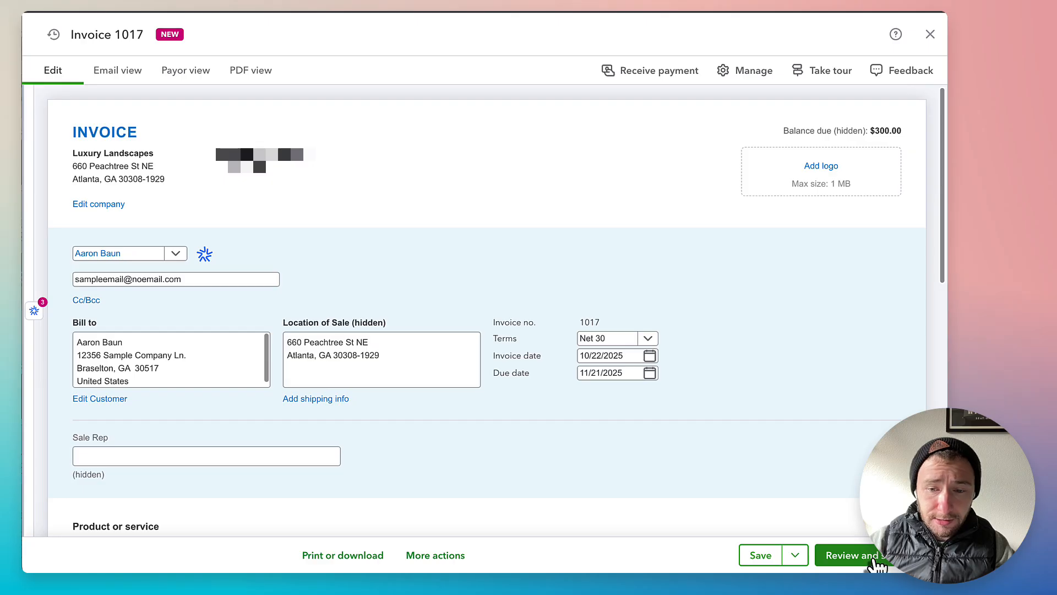
- Review the invoice email's recipient, subject and message, and send the invoice to the customer
left_click(876, 563)
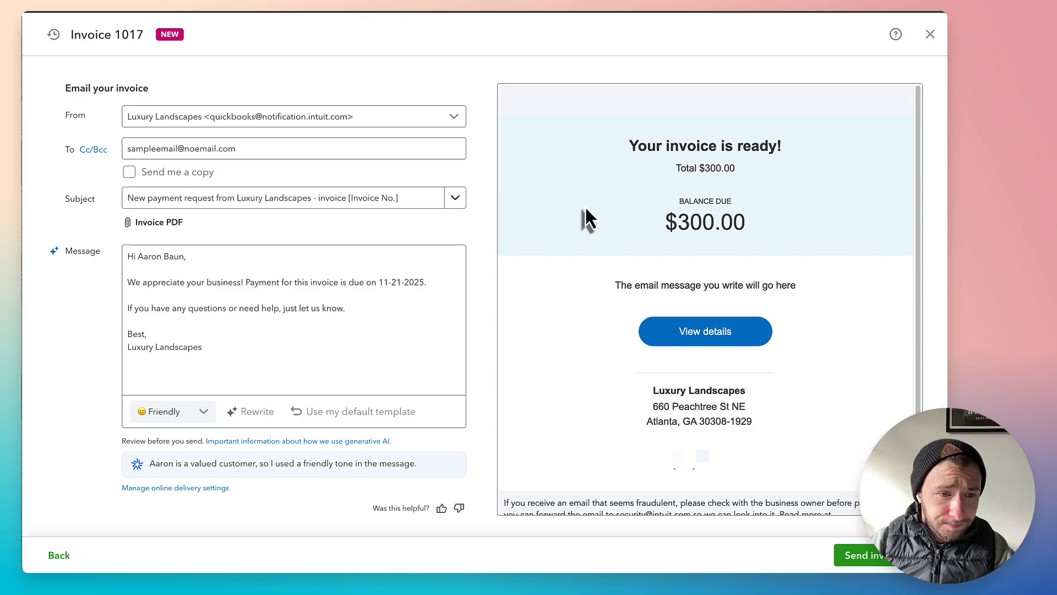
left_click(68, 251)
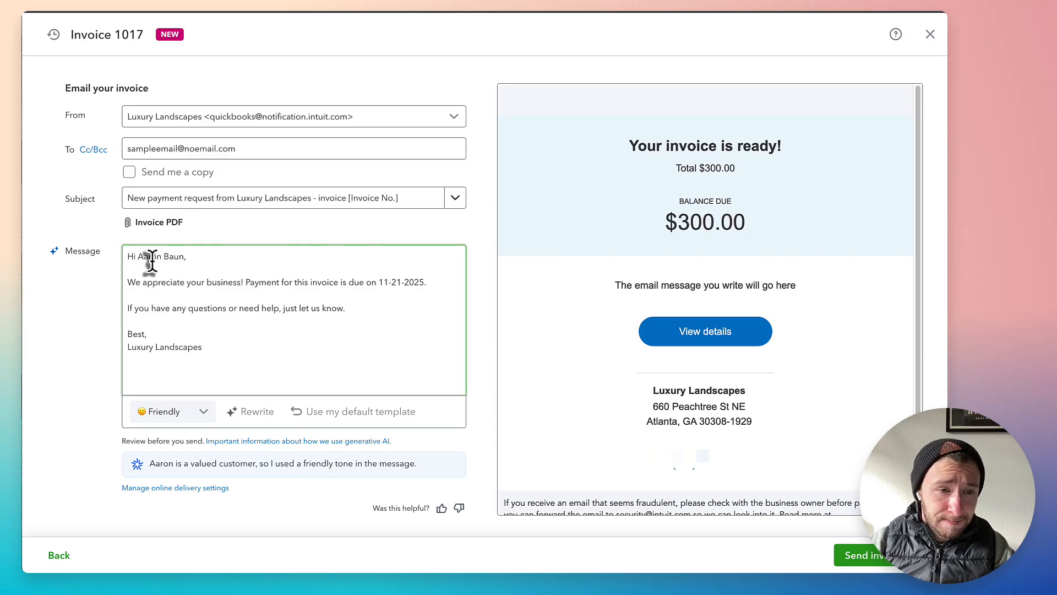
left_click(857, 556)
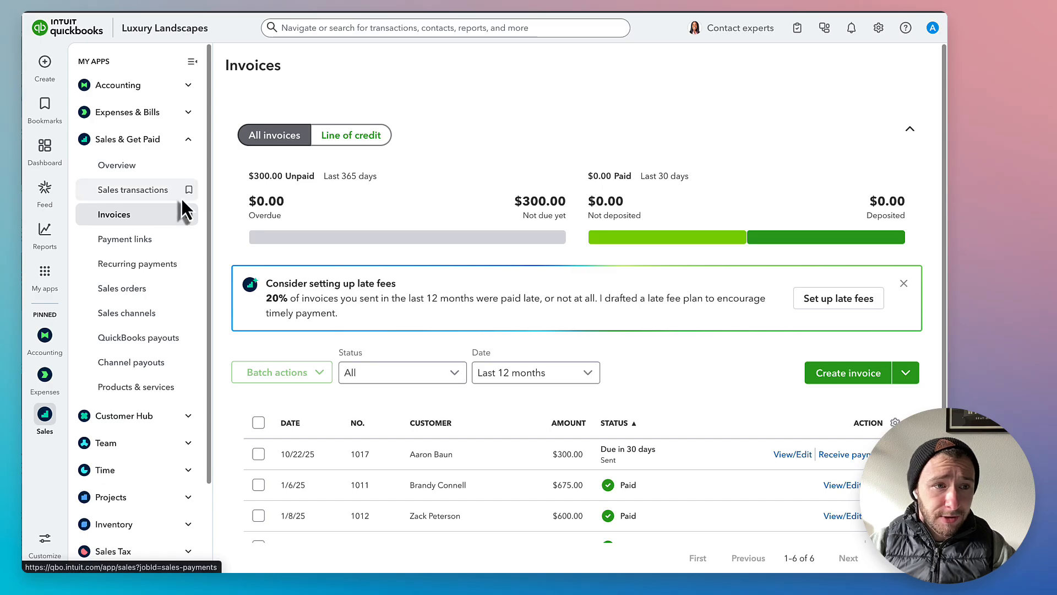
- Bookmark the Invoices page and open the Bank transactions page under Accounting
left_click(189, 214)
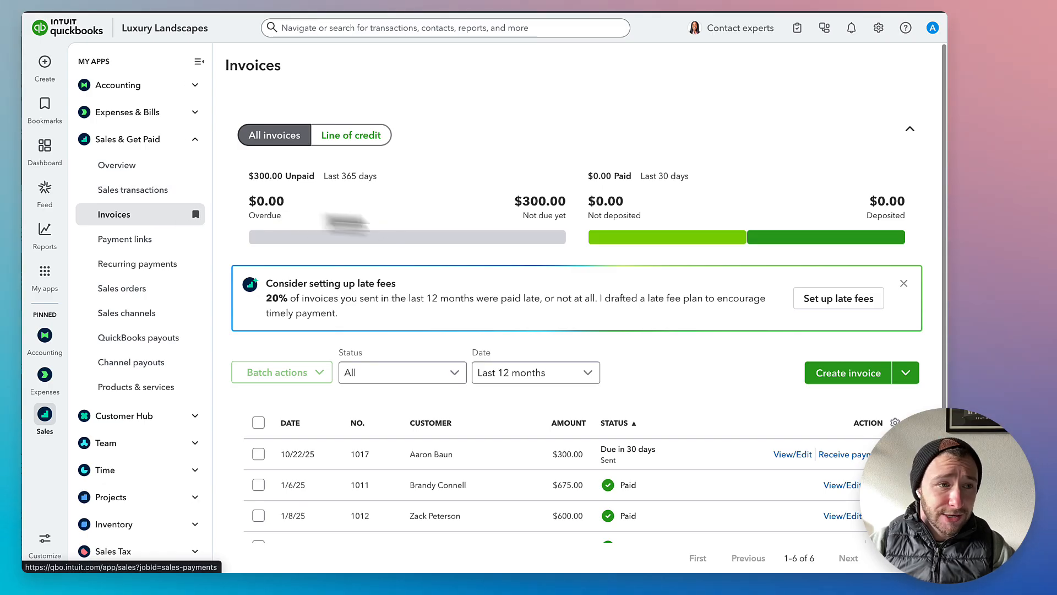
mouse_move(45, 276)
mouse_move(118, 207)
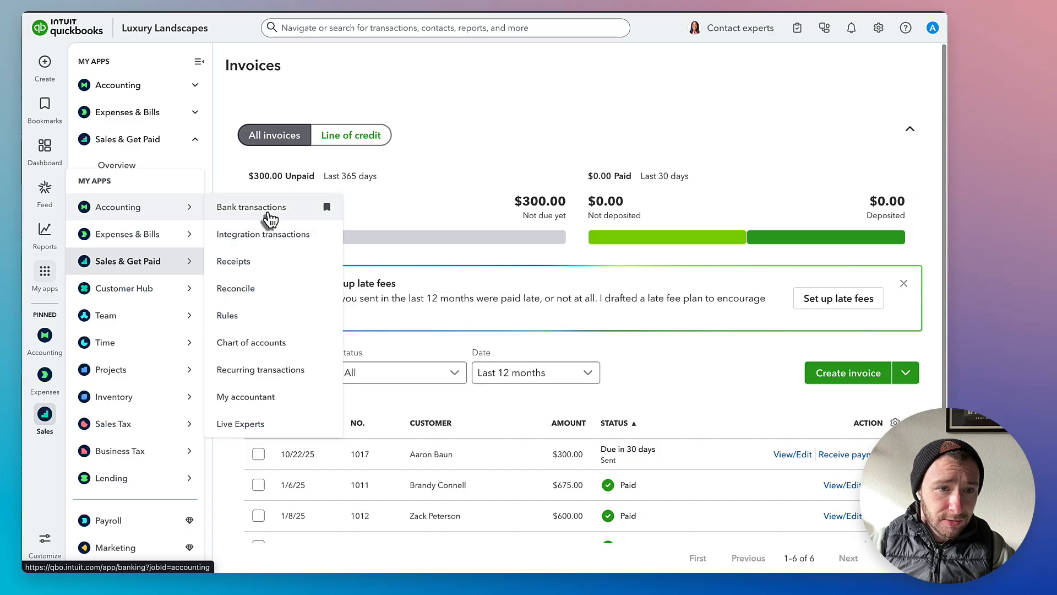
left_click(267, 212)
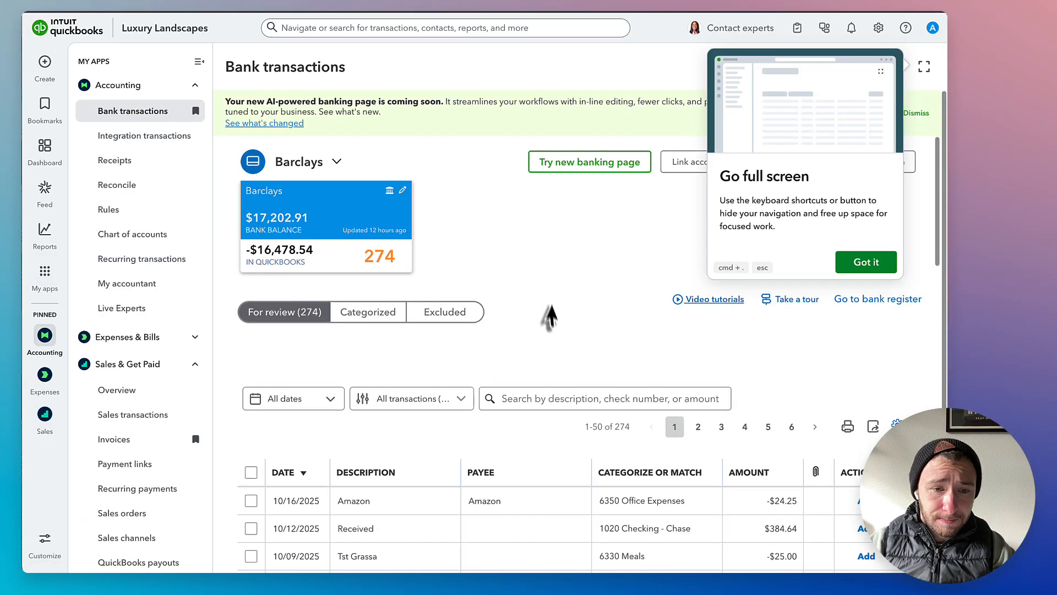
scroll(550, 314, "down", 2)
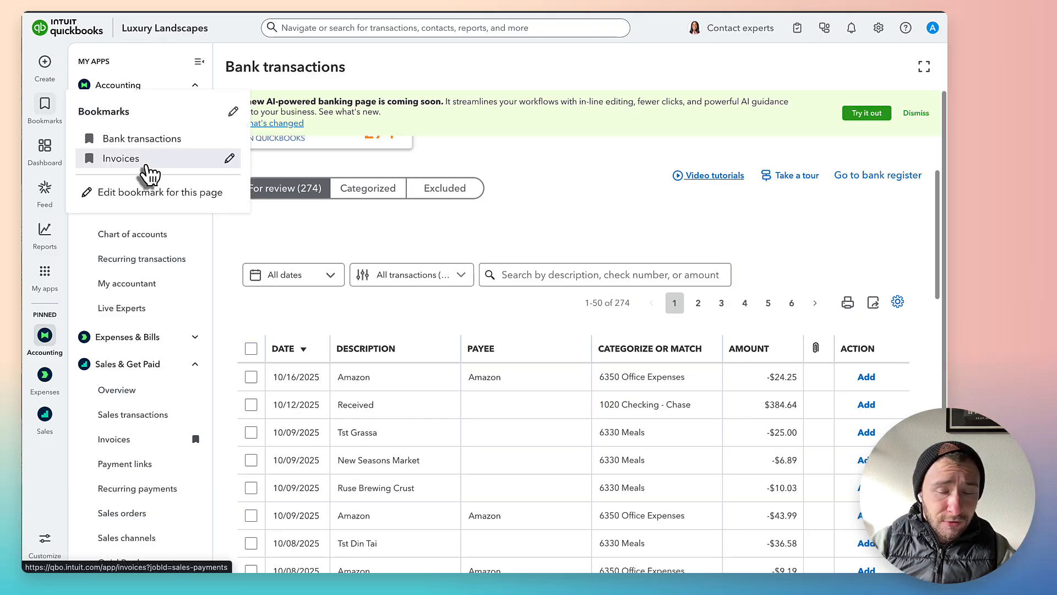
- Return to the bookmarked Invoices page and record the full $300.00 payment for the 10/22/25 invoice as Record payment
left_click(140, 162)
scroll(732, 405, "down", 3)
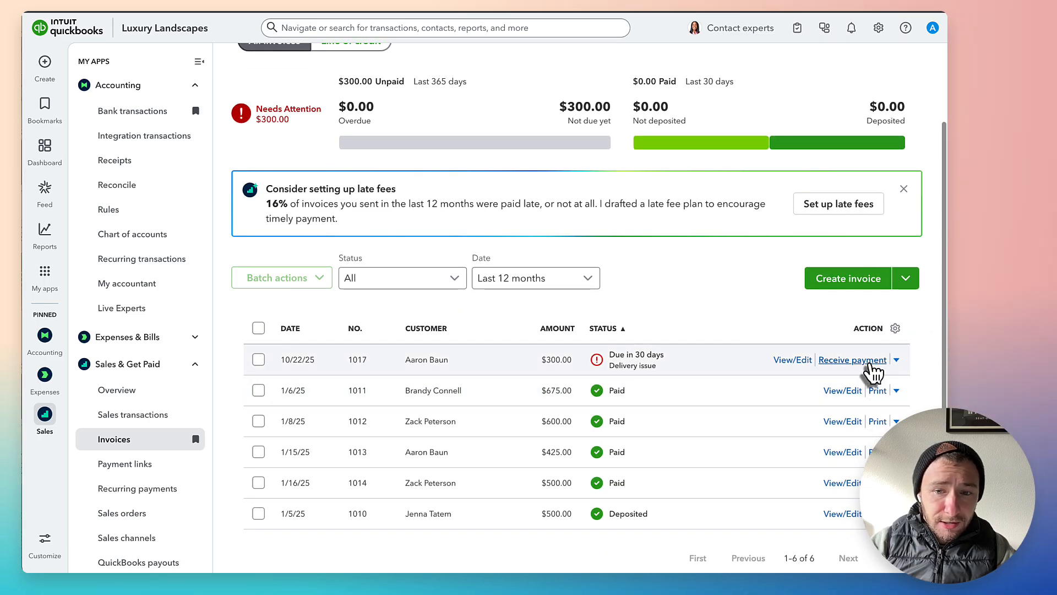
left_click(869, 362)
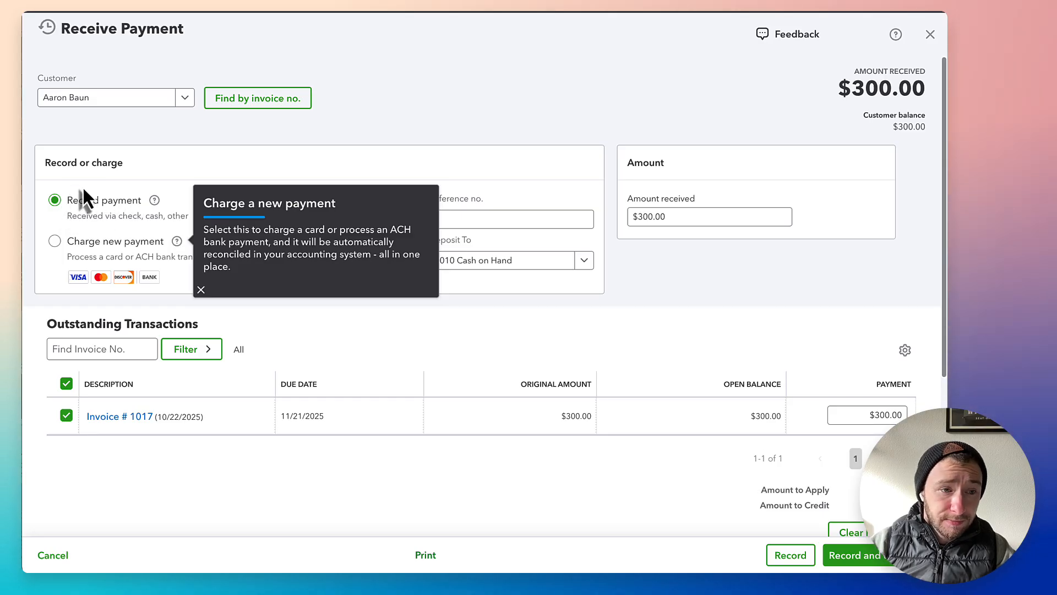
left_click(54, 243)
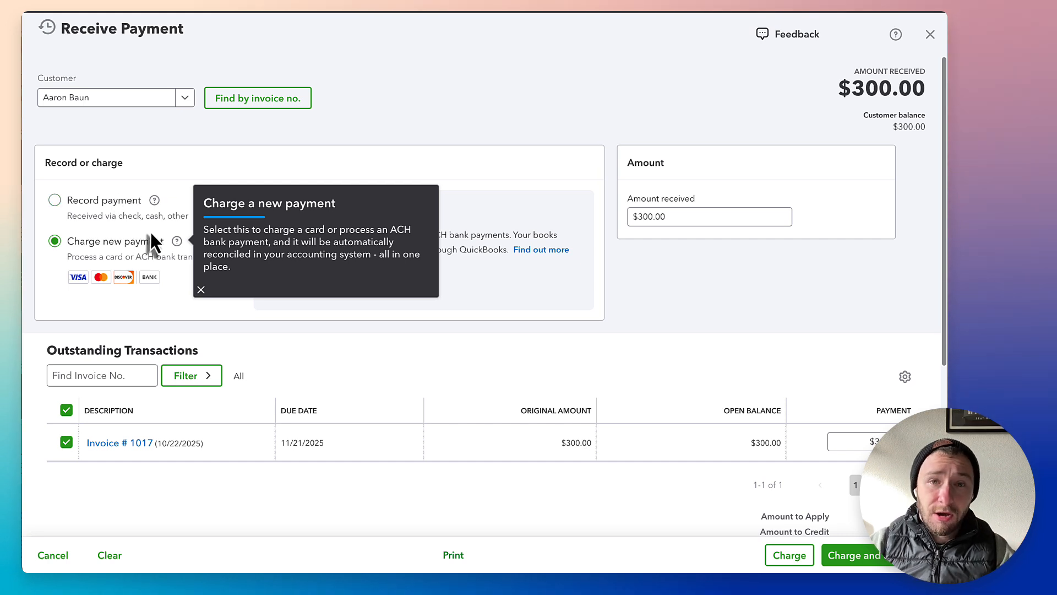
left_click(55, 200)
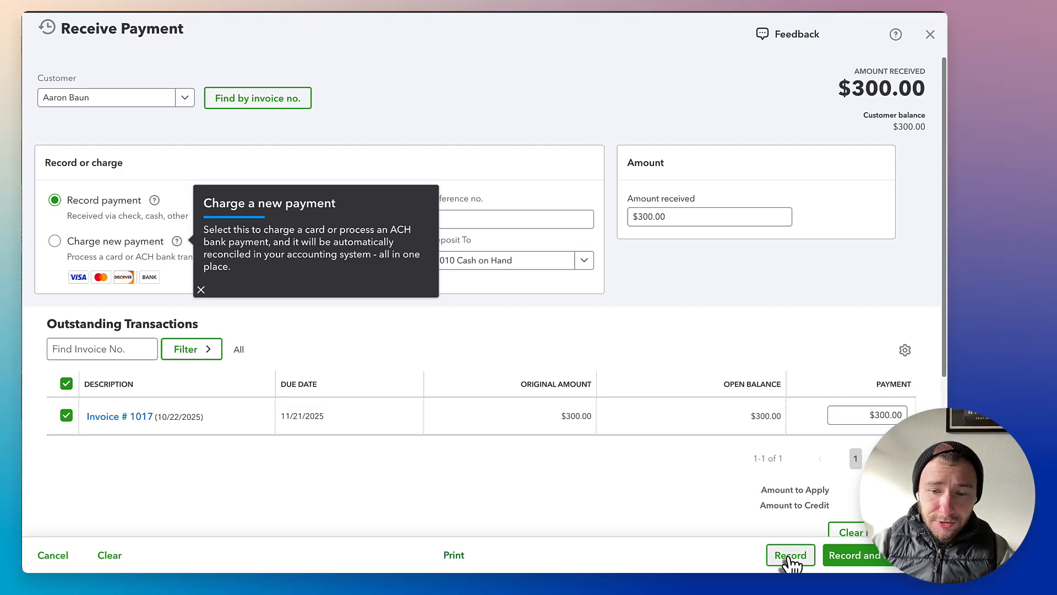
left_click(883, 561)
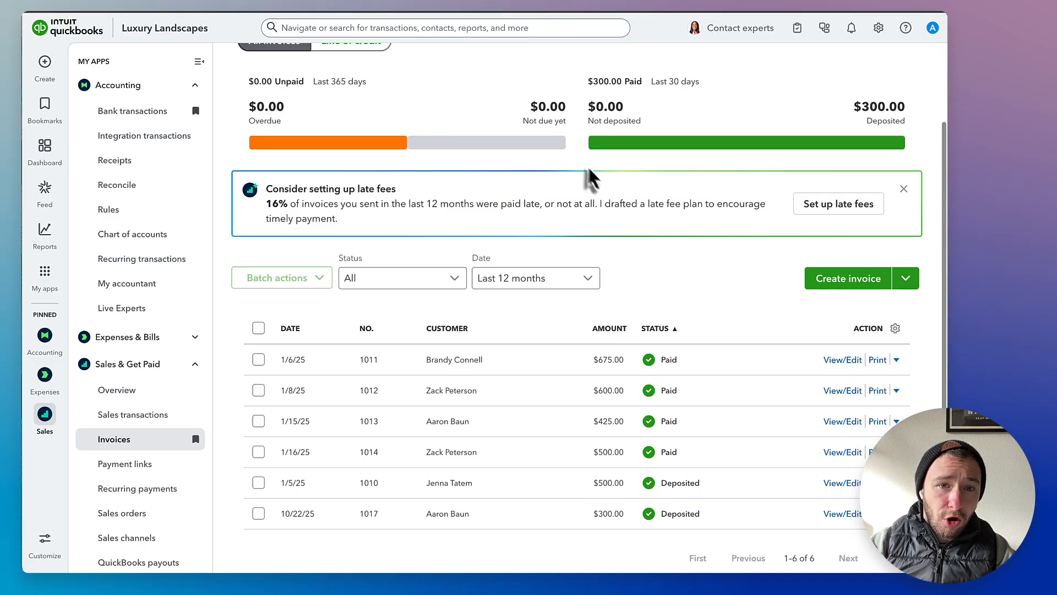
scroll(584, 170, "up", 2)
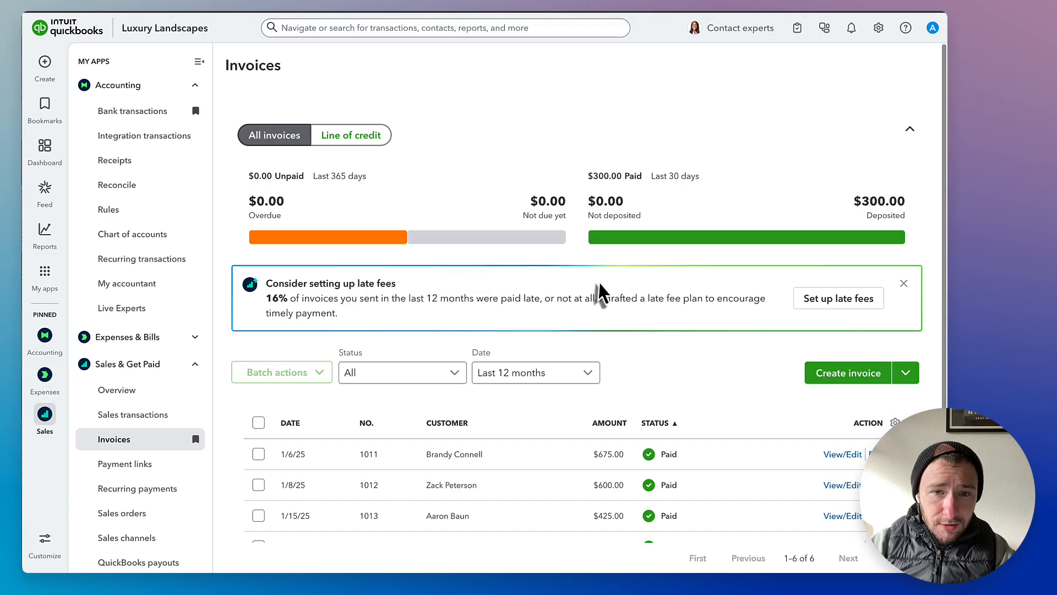
scroll(601, 293, "down", 2)
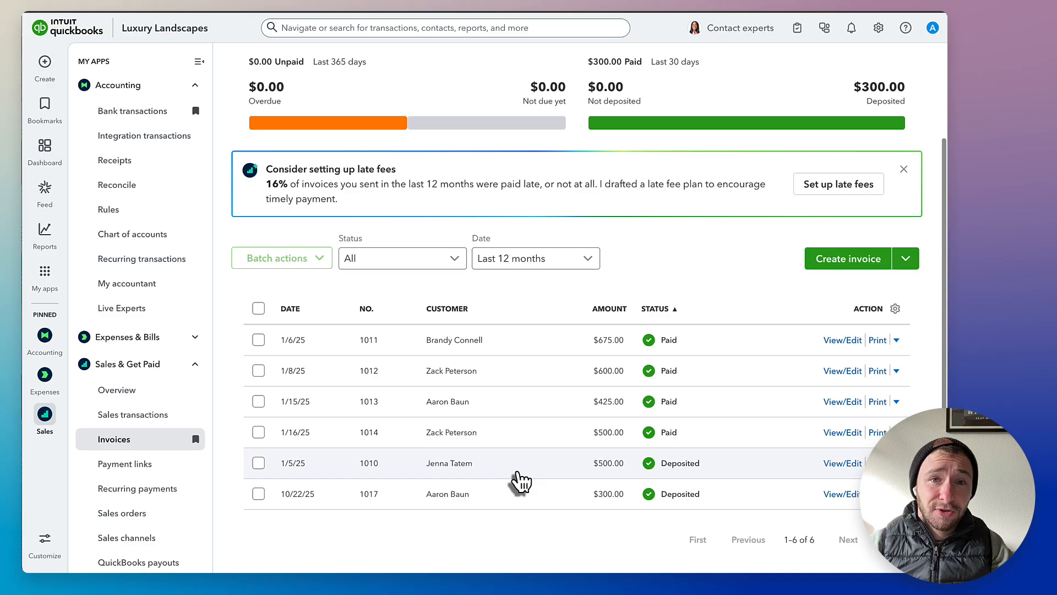
- Browse the standard reports and open the Accounts receivable aging summary from the Who owes you section
scroll(518, 479, "up", 3)
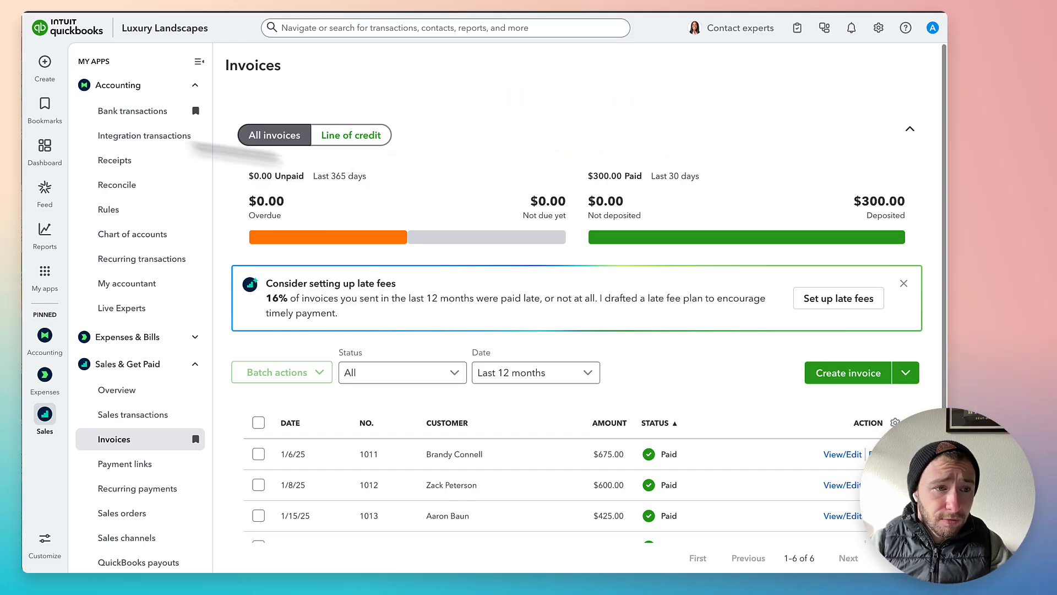
mouse_move(46, 232)
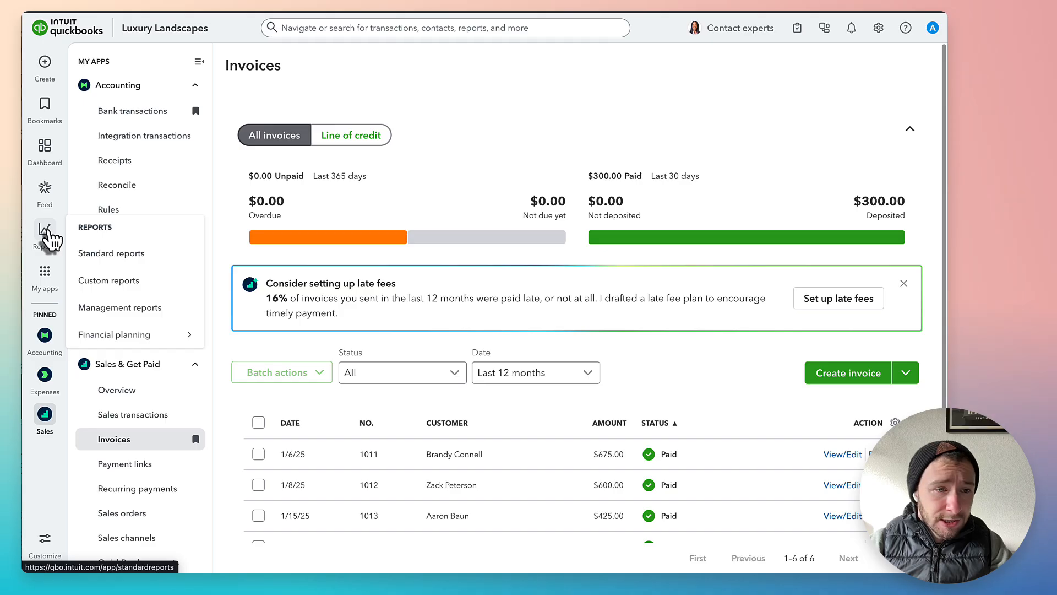
left_click(46, 234)
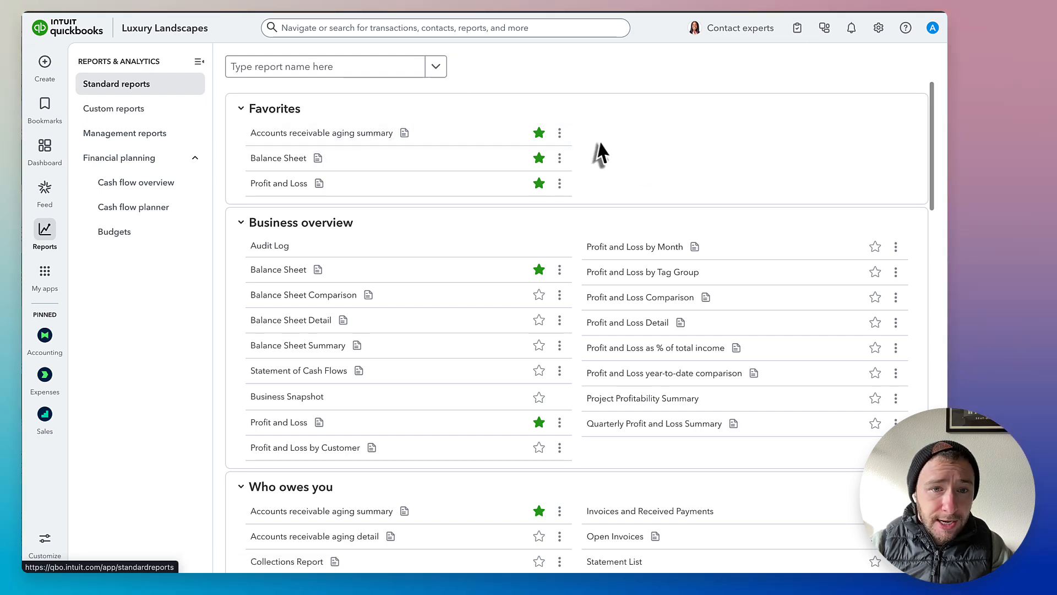
left_click(541, 134)
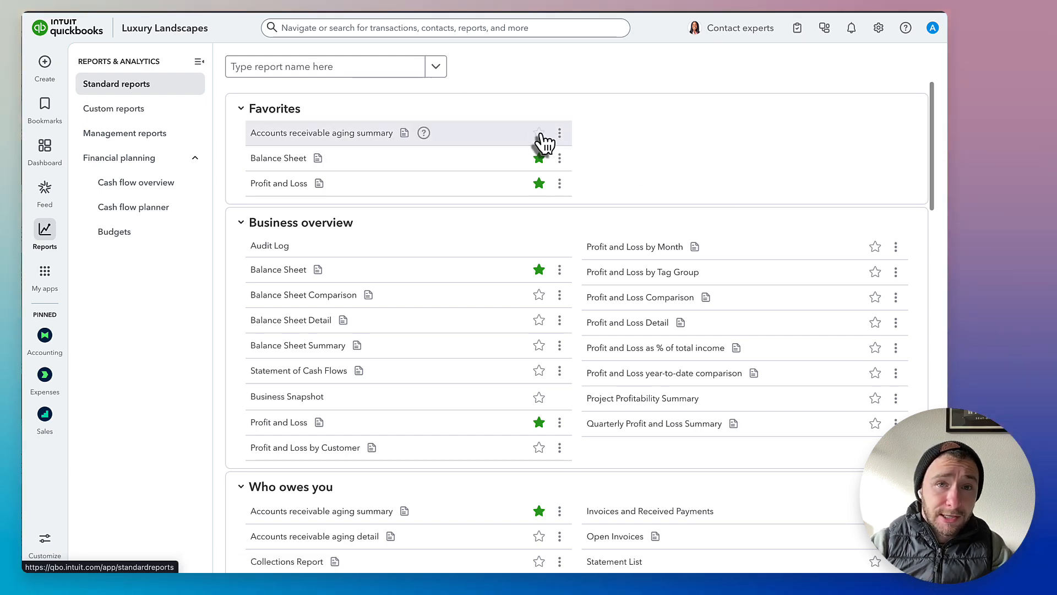
scroll(540, 159, "down", 9)
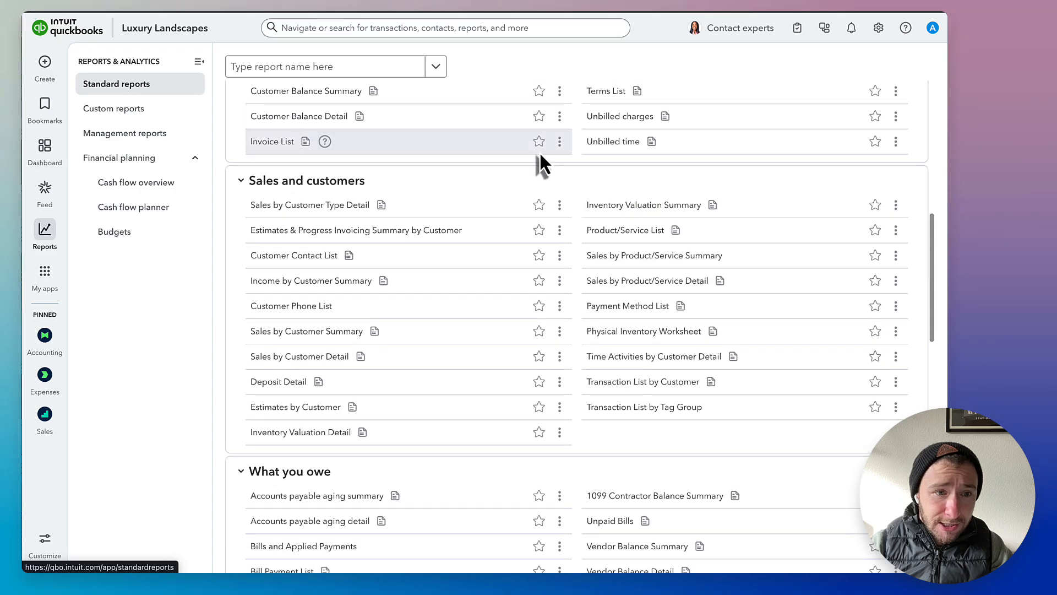
scroll(539, 152, "up", 3)
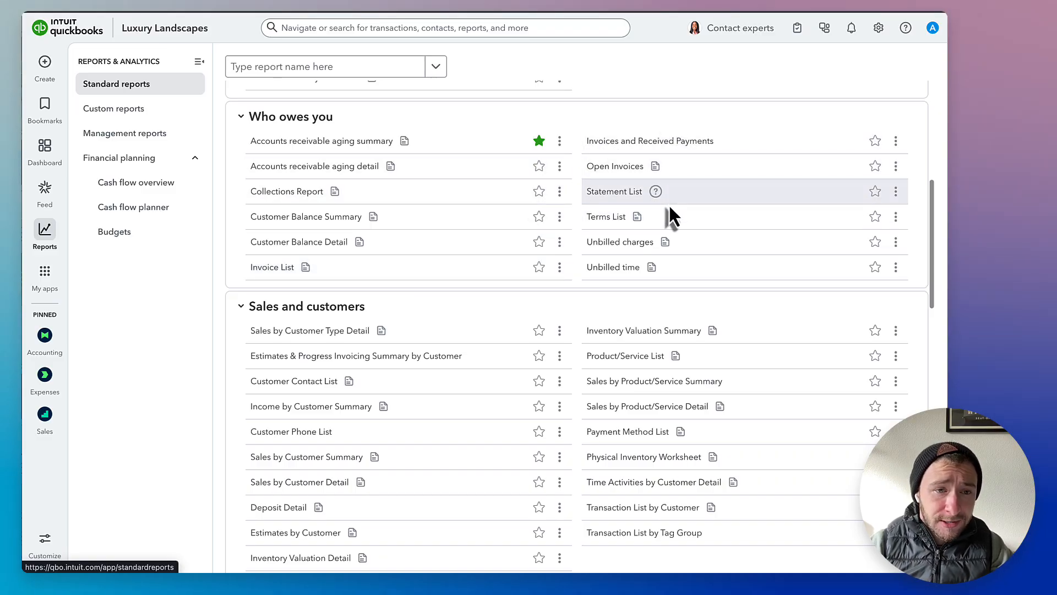
left_click(380, 143)
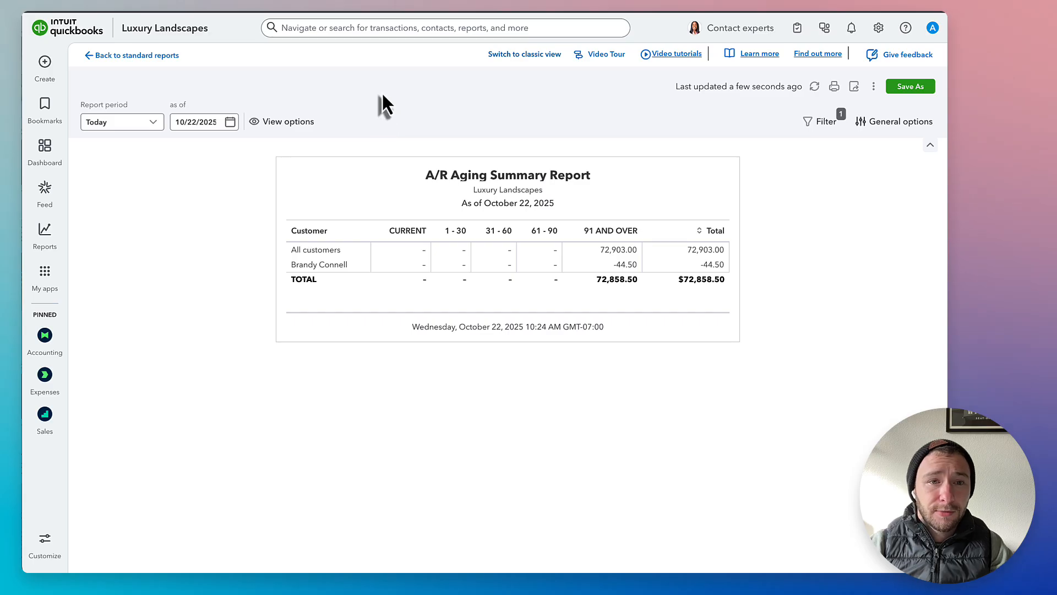
- Set the A/R Aging Summary report period to This year, review the report, and return to the Dashboard
right_click(388, 398)
left_click(271, 383)
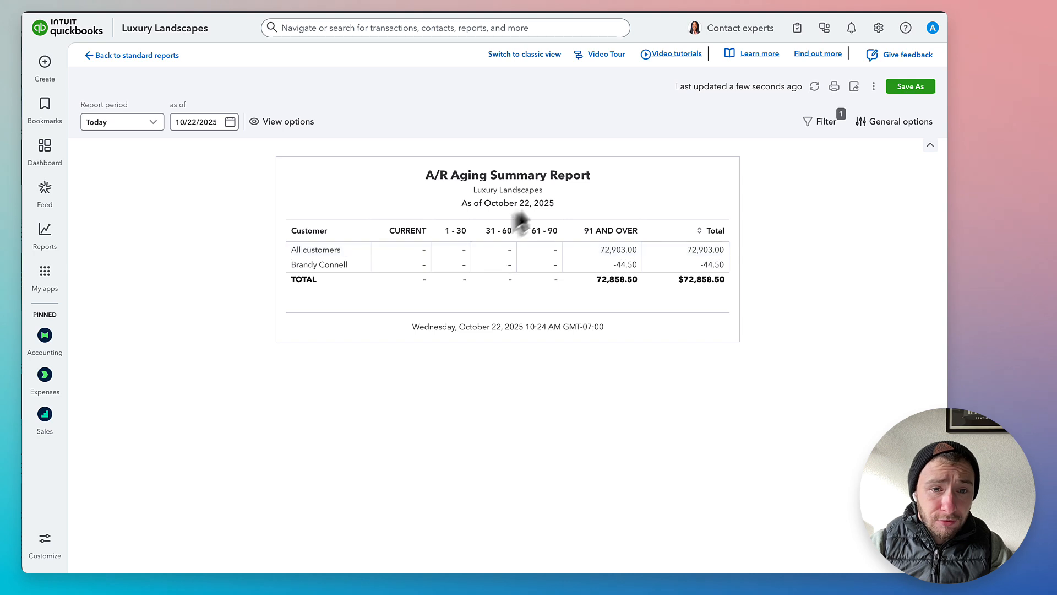
left_click(154, 125)
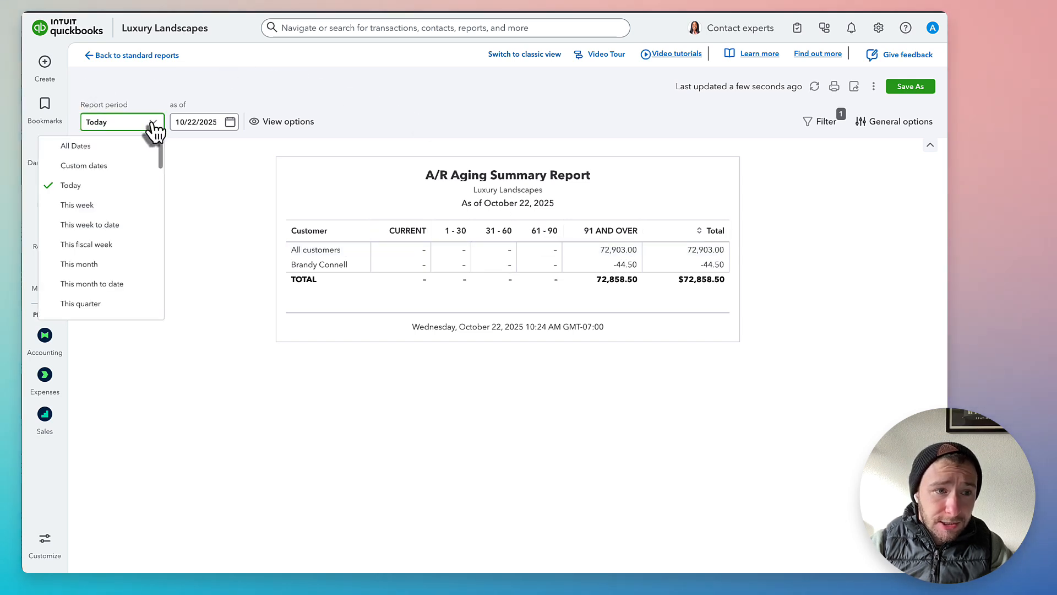
scroll(129, 176, "down", 1)
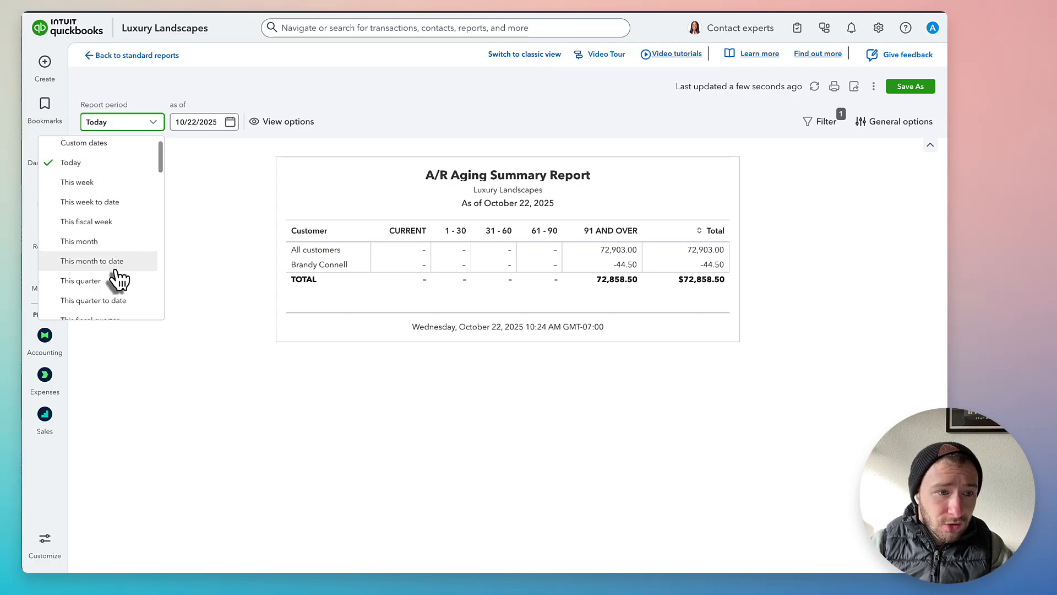
scroll(113, 264, "down", 3)
left_click(115, 222)
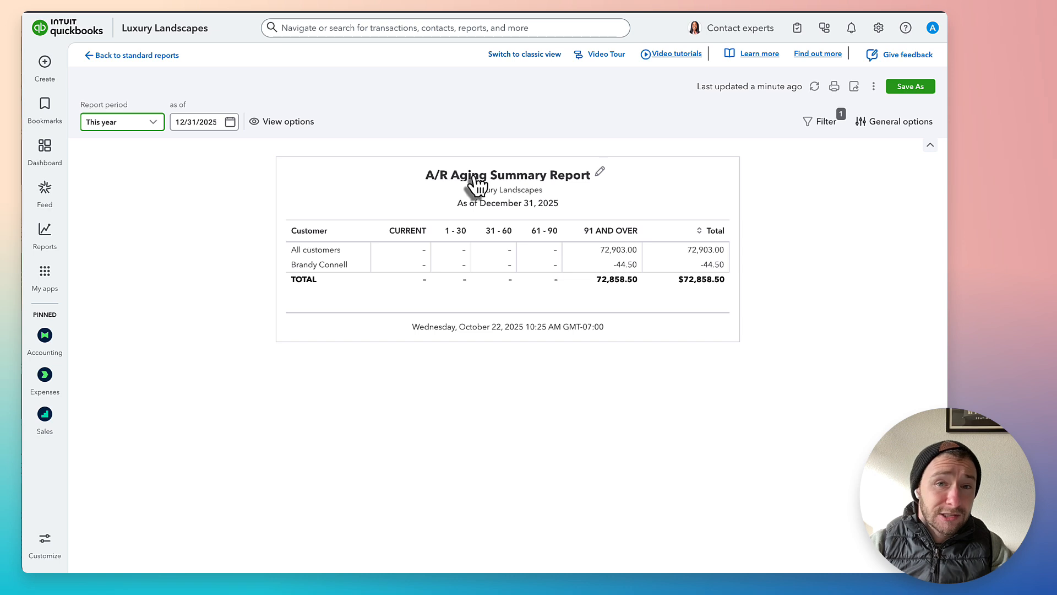
left_click(45, 147)
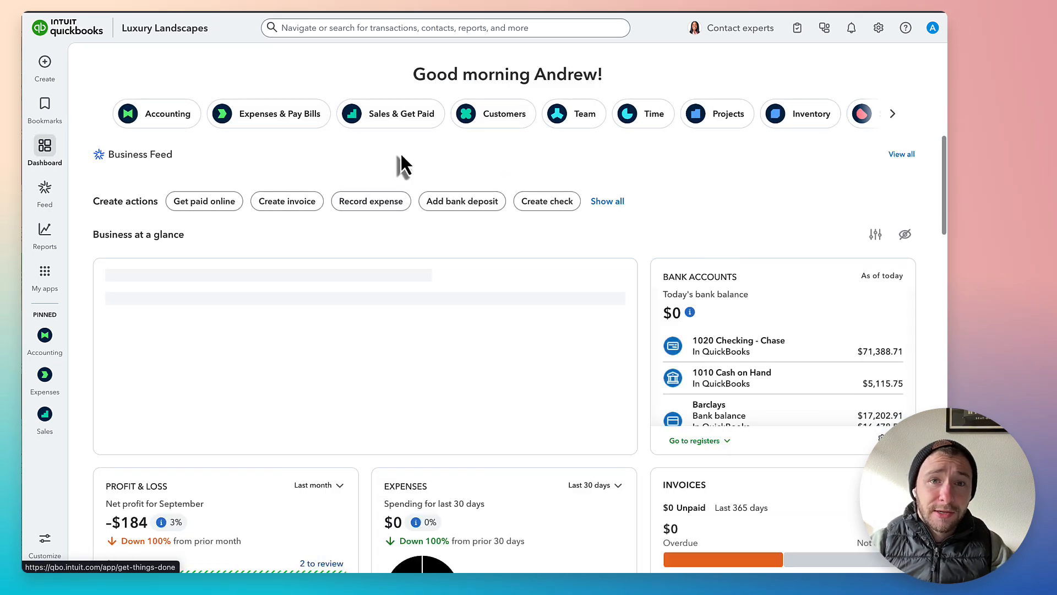